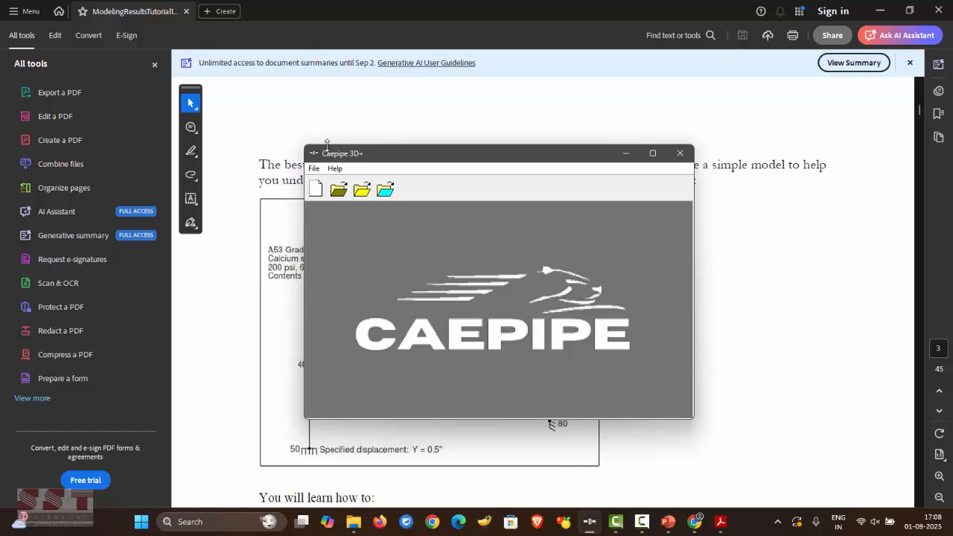
- Create a new untitled piping model (.mod) and move the Layout window aside
{"action": "left_click", "coordinate": [315, 189]}
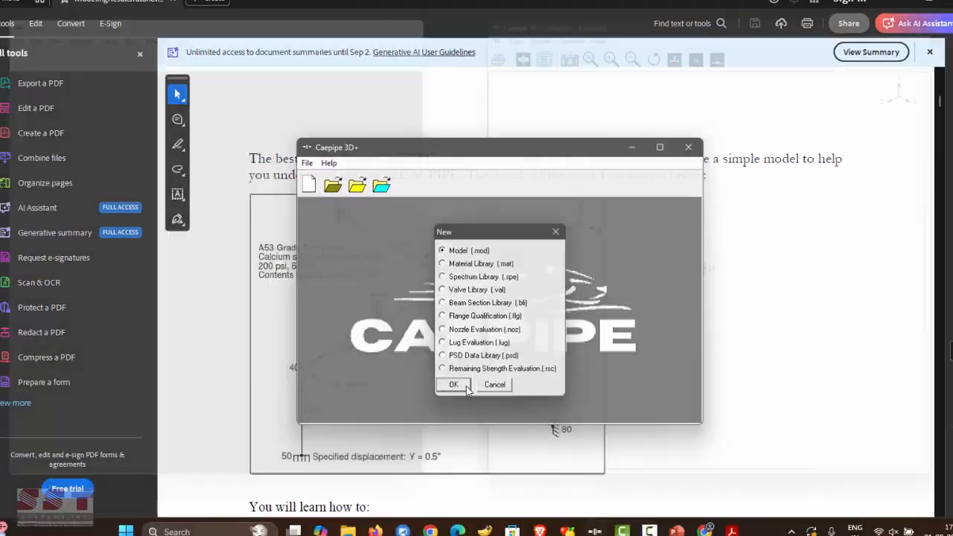
{"action": "left_click", "coordinate": [461, 419]}
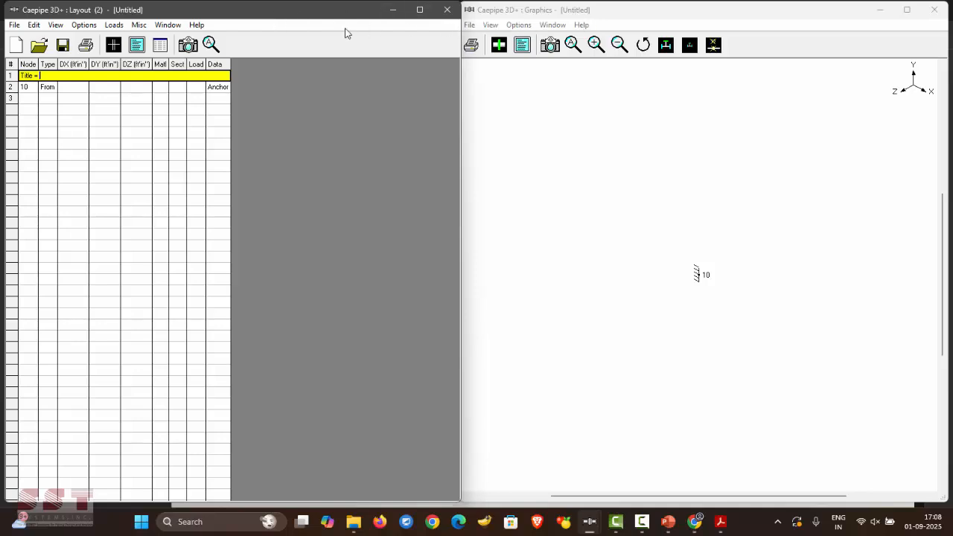
{"action": "mouse_move", "coordinate": [338, 14]}
{"action": "left_mouse_down"}
{"action": "mouse_move", "coordinate": [355, 79]}
{"action": "mouse_move", "coordinate": [340, 89]}
{"action": "mouse_move", "coordinate": [357, 72]}
{"action": "mouse_move", "coordinate": [335, 13]}
{"action": "left_mouse_up"}
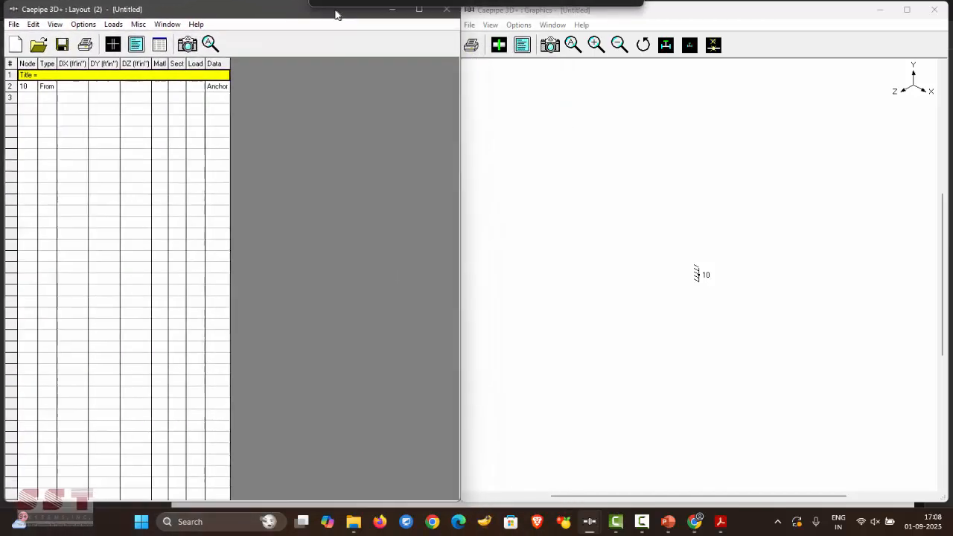
- Enter 'Sample Problem' as the model title and check the tutorial PDF's piping sketch
{"action": "left_click", "coordinate": [571, 21]}
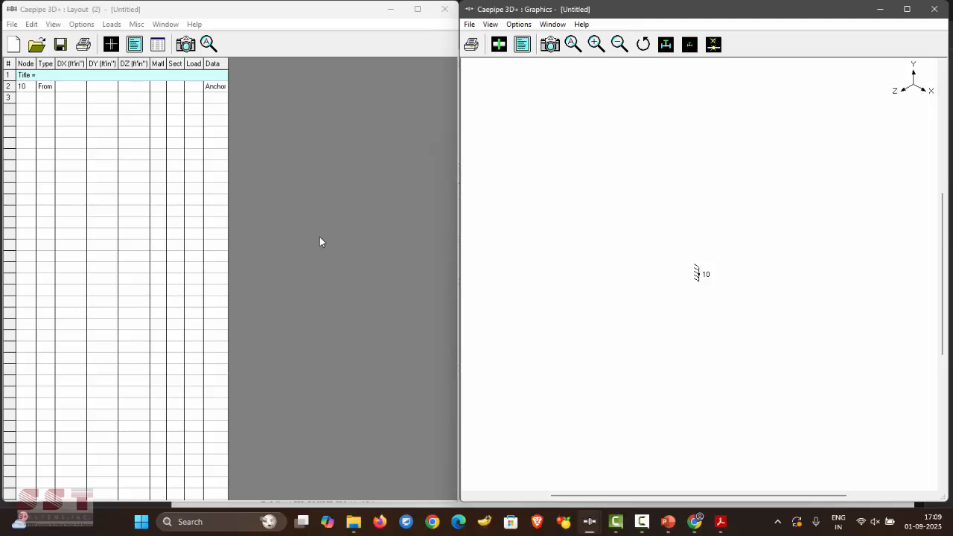
{"action": "left_click", "coordinate": [113, 75]}
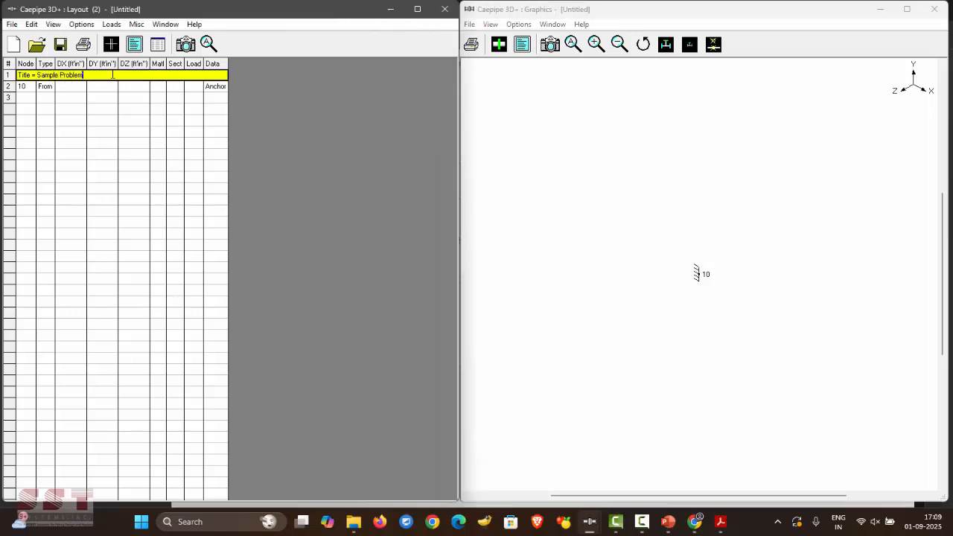
{"action": "key", "text": "Return"}
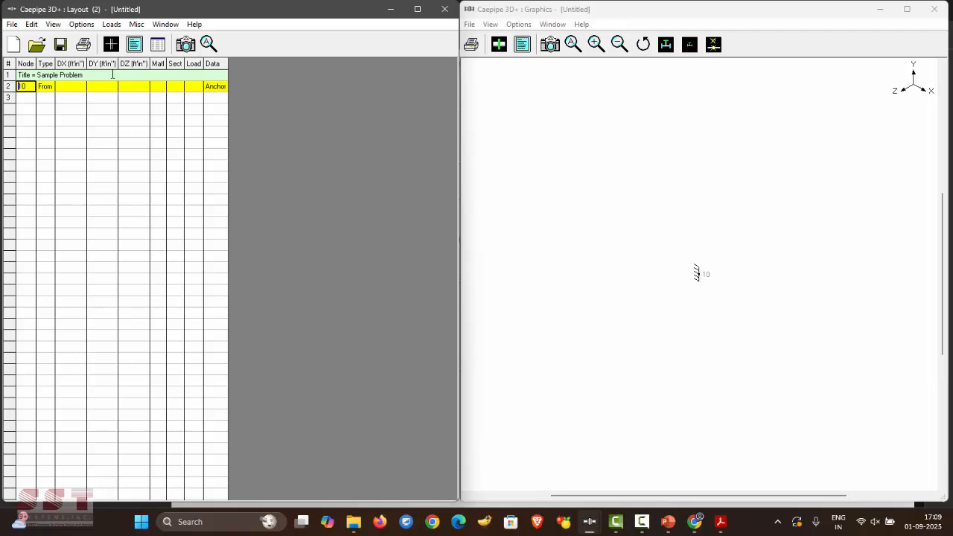
{"action": "key", "text": "alt+Tab"}
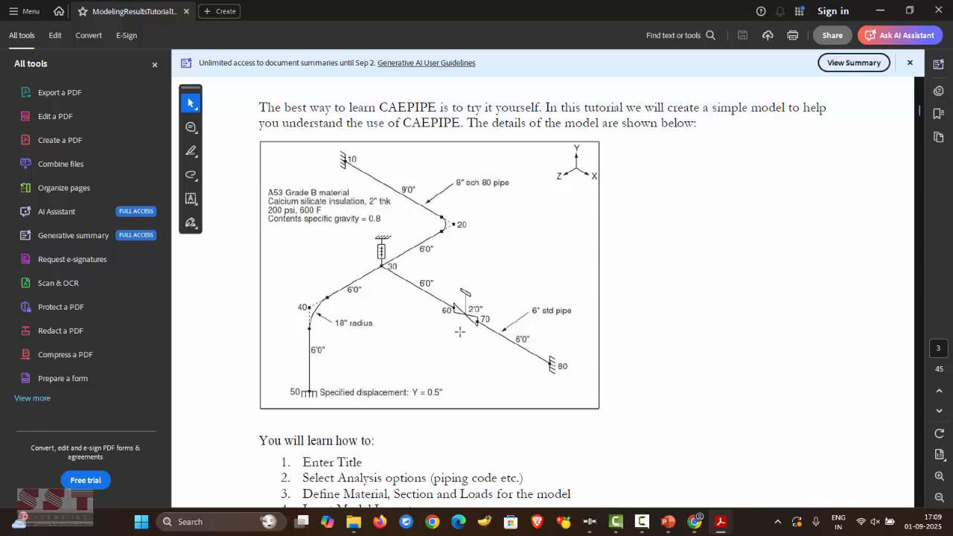
{"action": "left_click", "coordinate": [880, 11]}
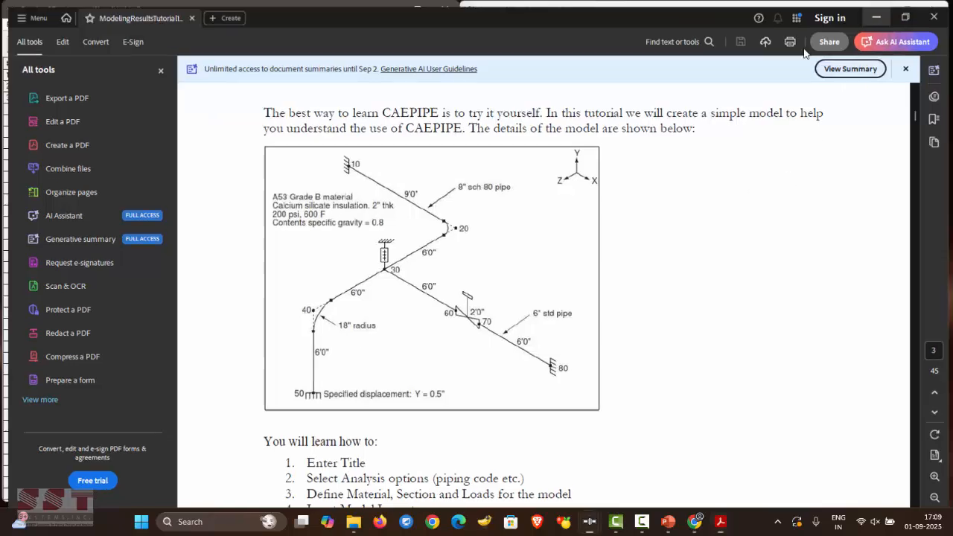
- In the Analysis options, keep B31.3 (2024) as the piping code and accept
{"action": "left_click", "coordinate": [74, 25]}
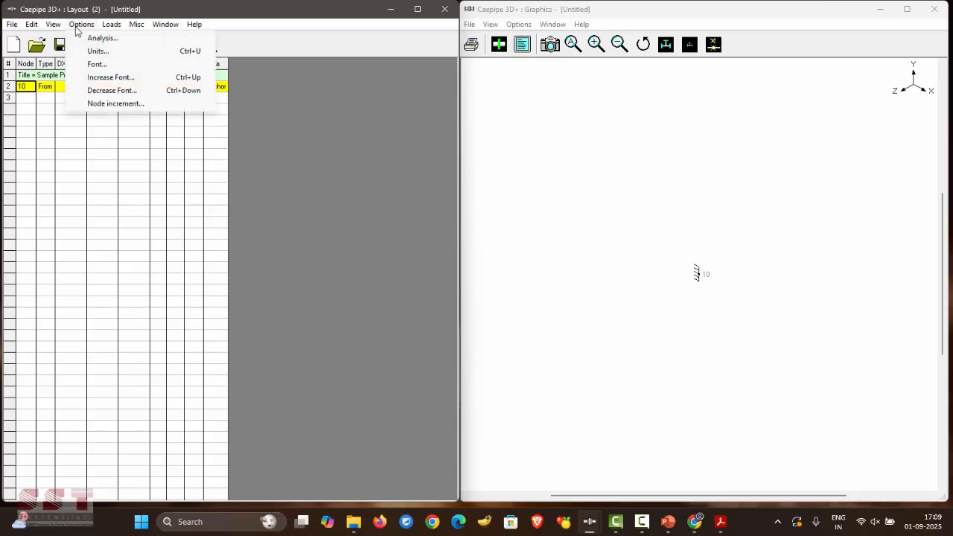
{"action": "left_click", "coordinate": [102, 38]}
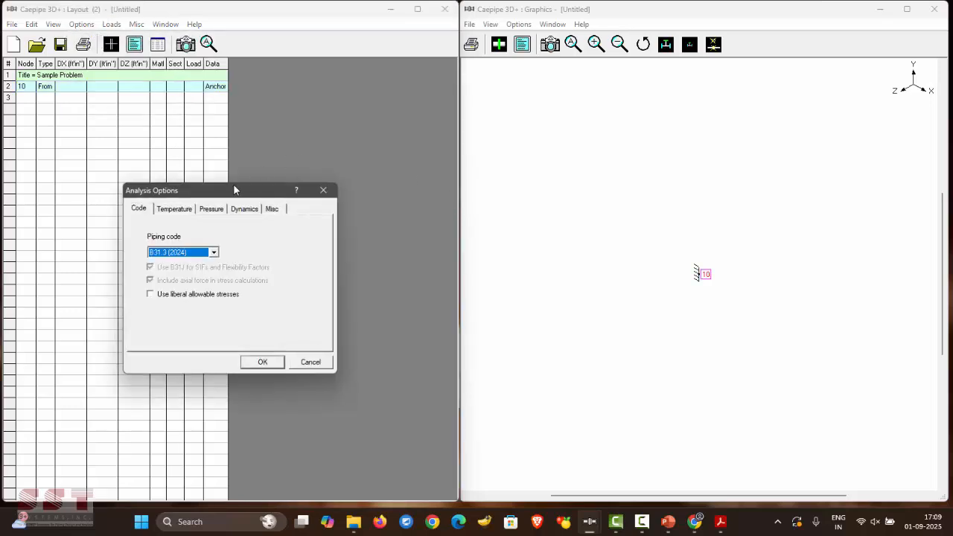
{"action": "left_click_drag", "start_coordinate": [234, 190], "coordinate": [581, 153]}
{"action": "left_click_drag", "start_coordinate": [512, 160], "coordinate": [433, 168]}
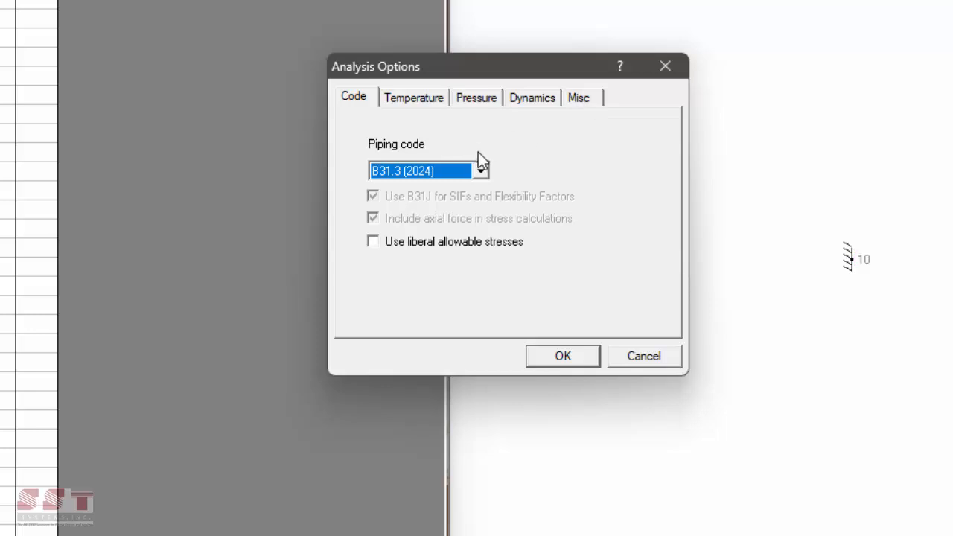
{"action": "left_click_drag", "start_coordinate": [454, 71], "coordinate": [462, 72]}
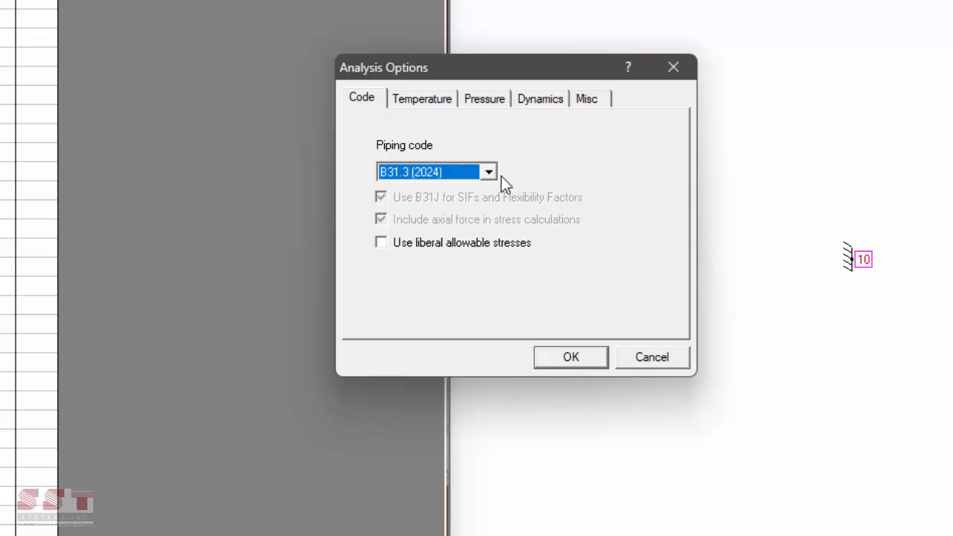
{"action": "left_click", "coordinate": [491, 173]}
{"action": "left_click", "coordinate": [561, 224]}
{"action": "left_click", "coordinate": [489, 172]}
{"action": "left_click_drag", "start_coordinate": [491, 230], "coordinate": [519, 188]}
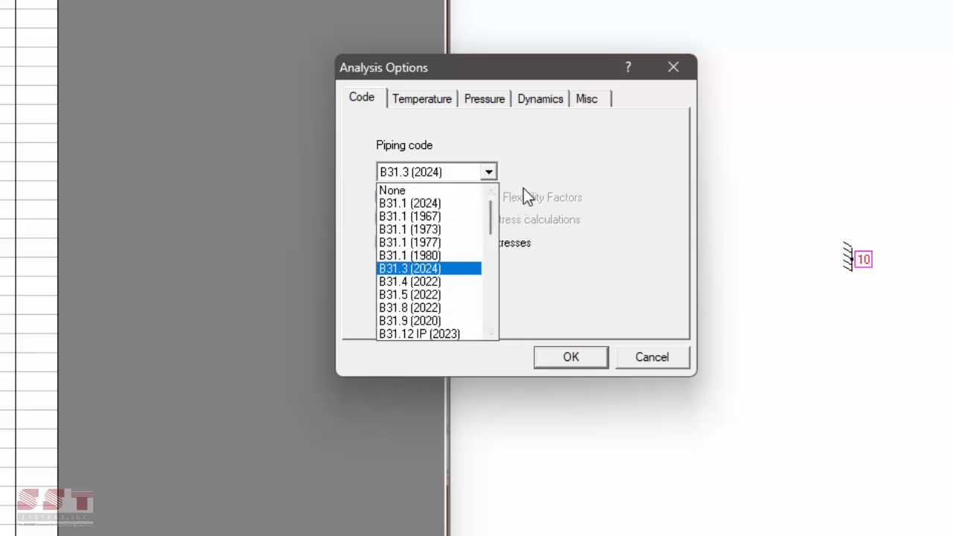
{"action": "left_click", "coordinate": [438, 267]}
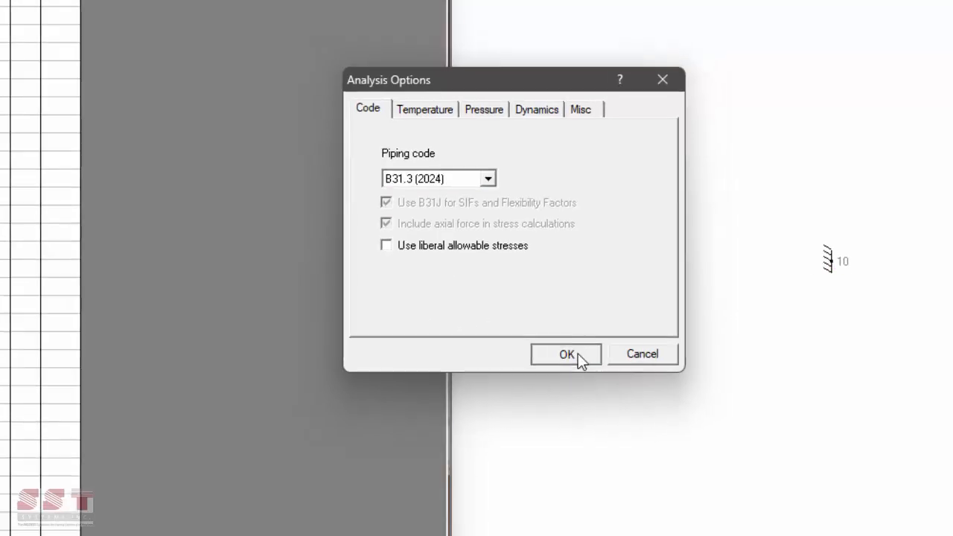
{"action": "left_click", "coordinate": [575, 358]}
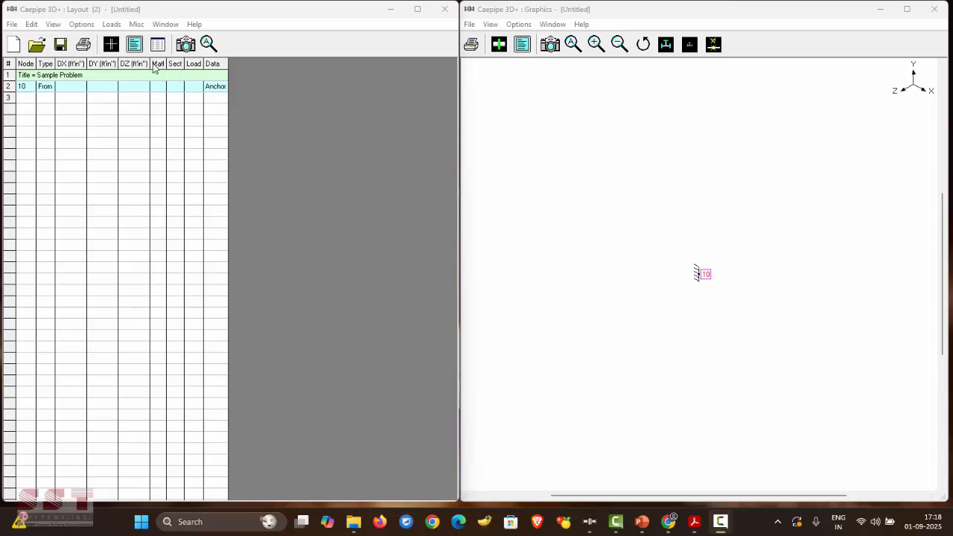
- Open the empty Materials table from the Misc menu and centre its window
{"action": "left_click", "coordinate": [238, 85]}
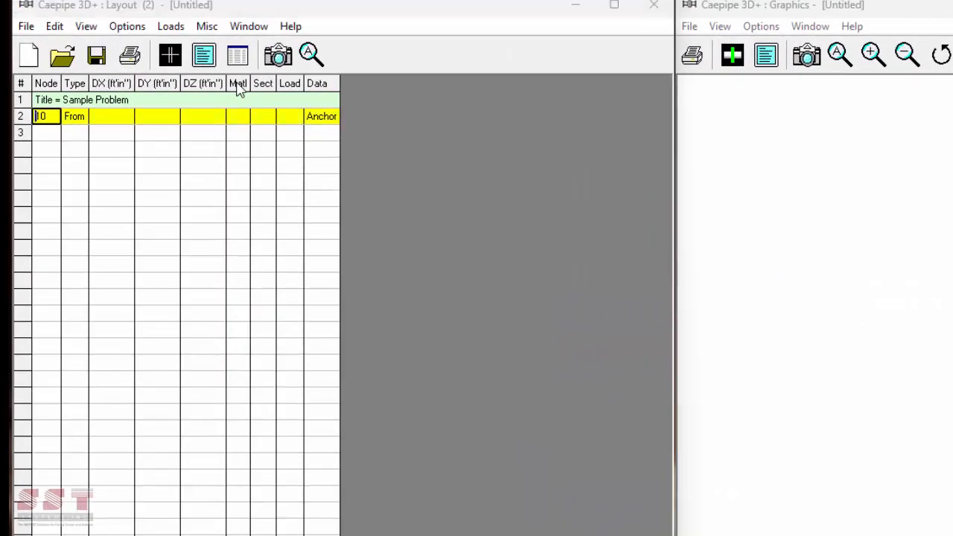
{"action": "left_click", "coordinate": [710, 136]}
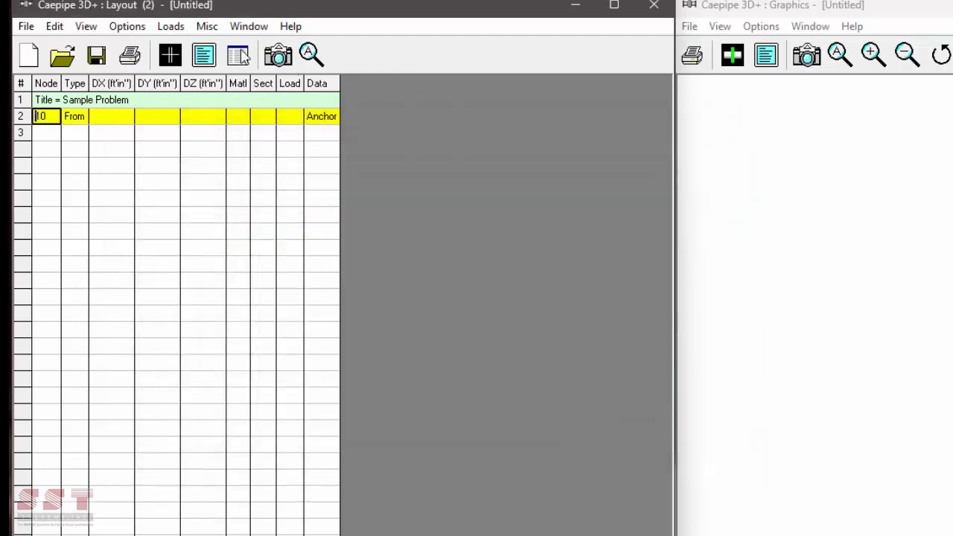
{"action": "left_click", "coordinate": [208, 28]}
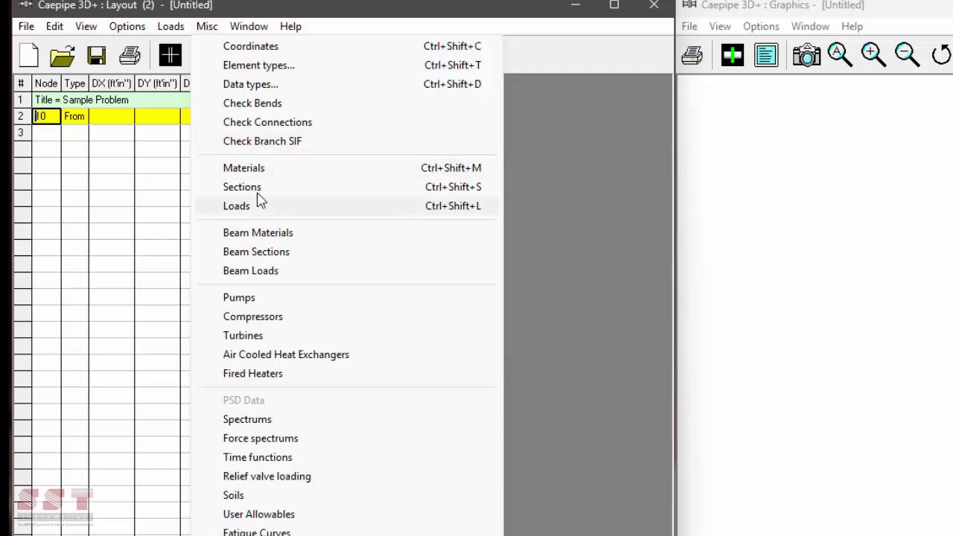
{"action": "left_click", "coordinate": [253, 169]}
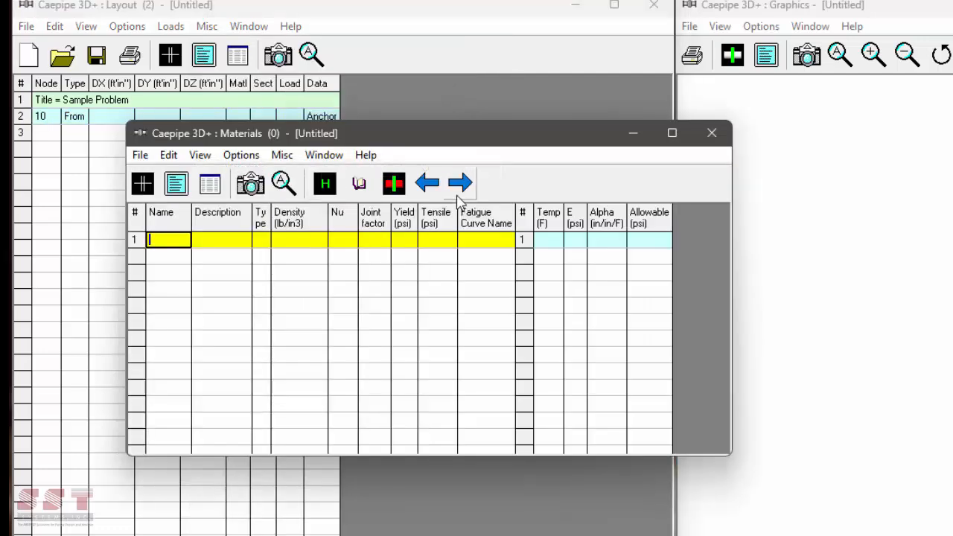
{"action": "left_click", "coordinate": [712, 133]}
{"action": "left_click", "coordinate": [175, 26]}
{"action": "left_click", "coordinate": [210, 29]}
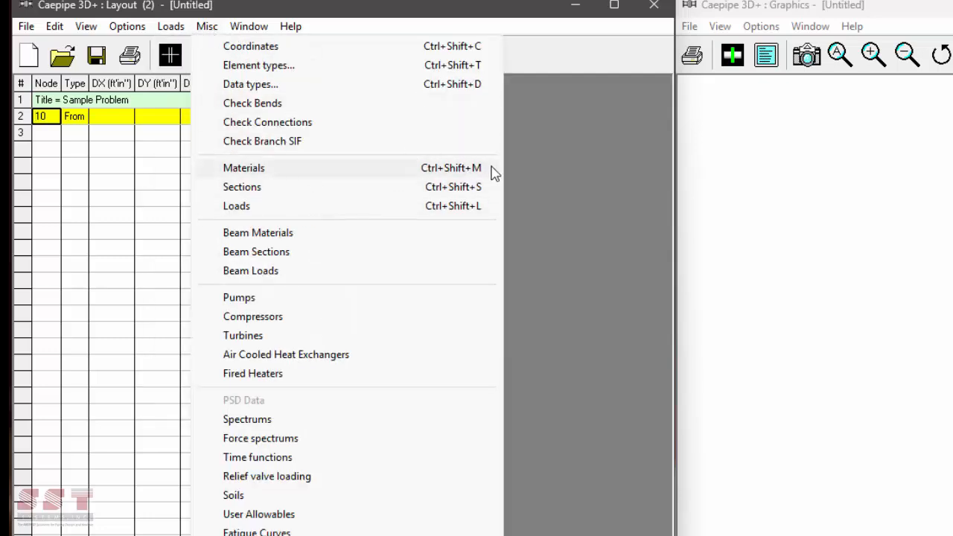
{"action": "left_click", "coordinate": [554, 195]}
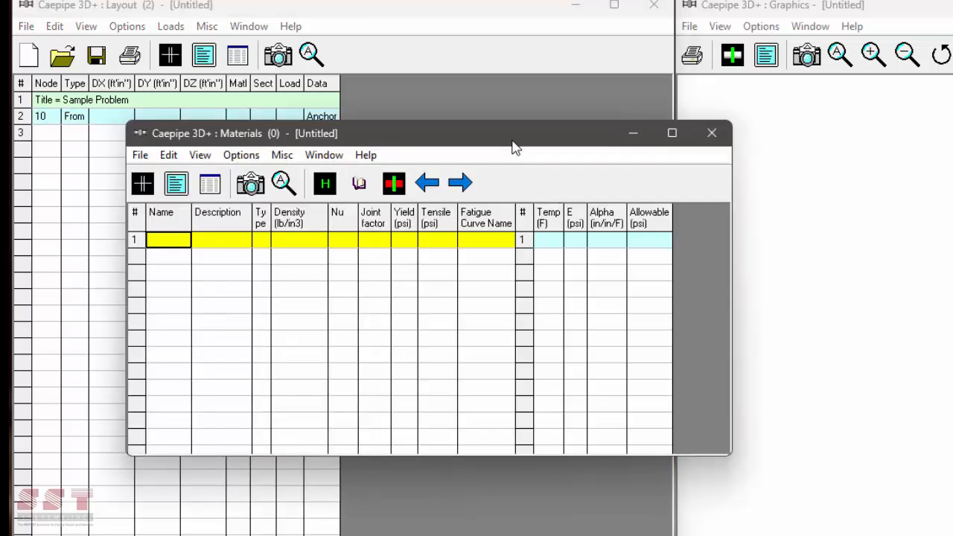
{"action": "left_click_drag", "start_coordinate": [513, 146], "coordinate": [687, 187]}
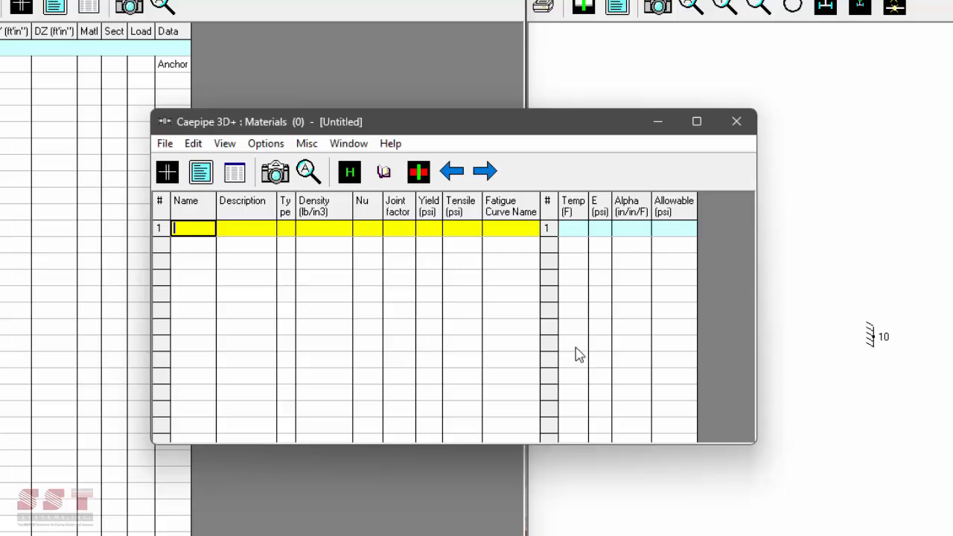
- Browse the material library files to C:\SST\CAEPIPE3D\Material_Library
{"action": "left_click", "coordinate": [394, 172]}
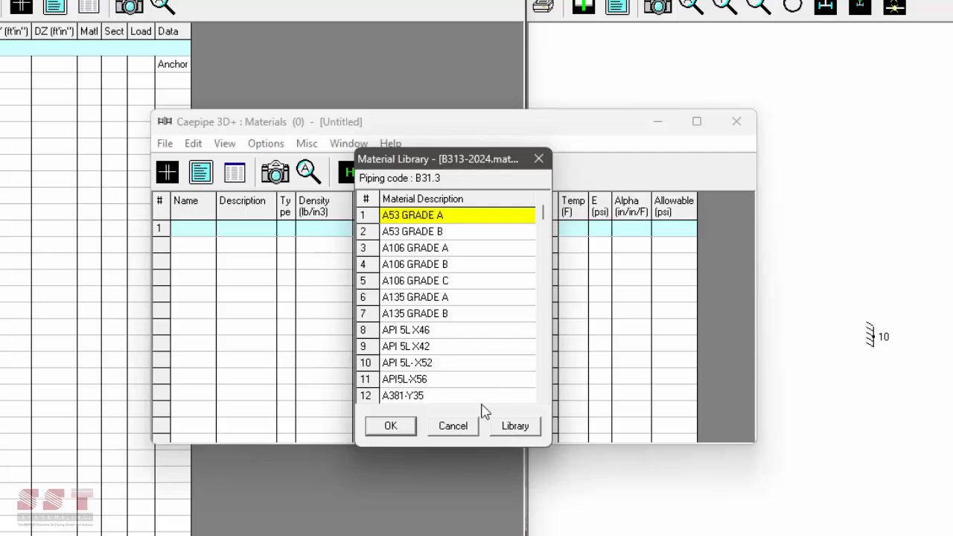
{"action": "left_click", "coordinate": [515, 426]}
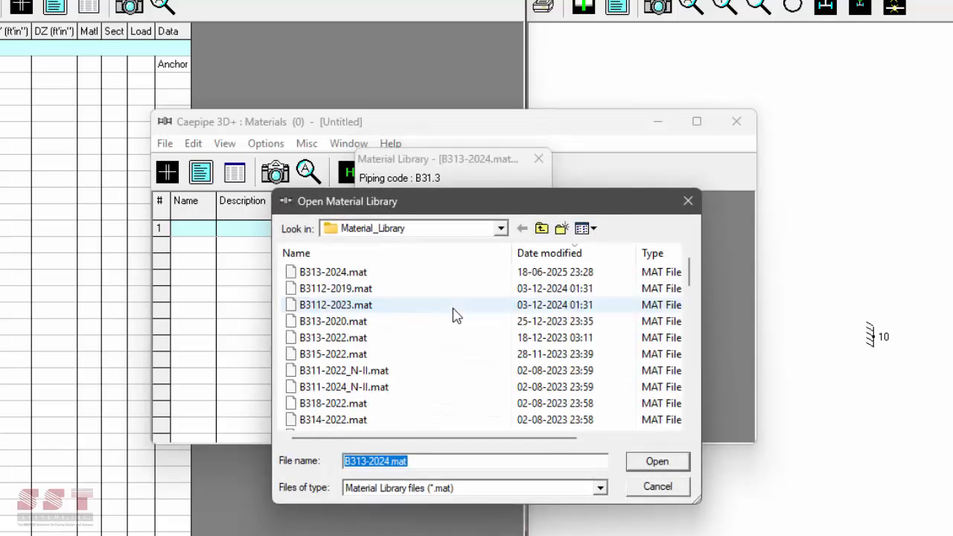
{"action": "left_click", "coordinate": [541, 228]}
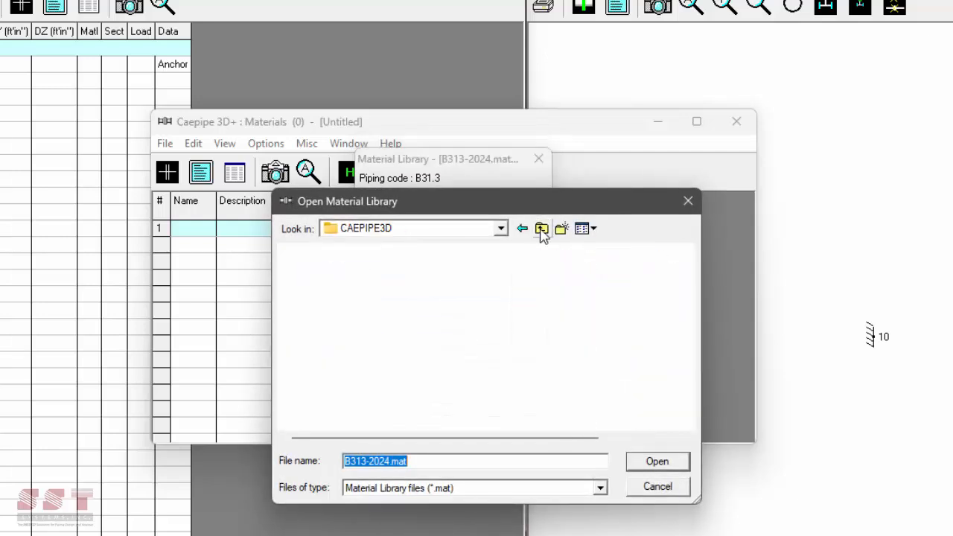
{"action": "left_click", "coordinate": [541, 229]}
{"action": "left_click", "coordinate": [541, 229]}
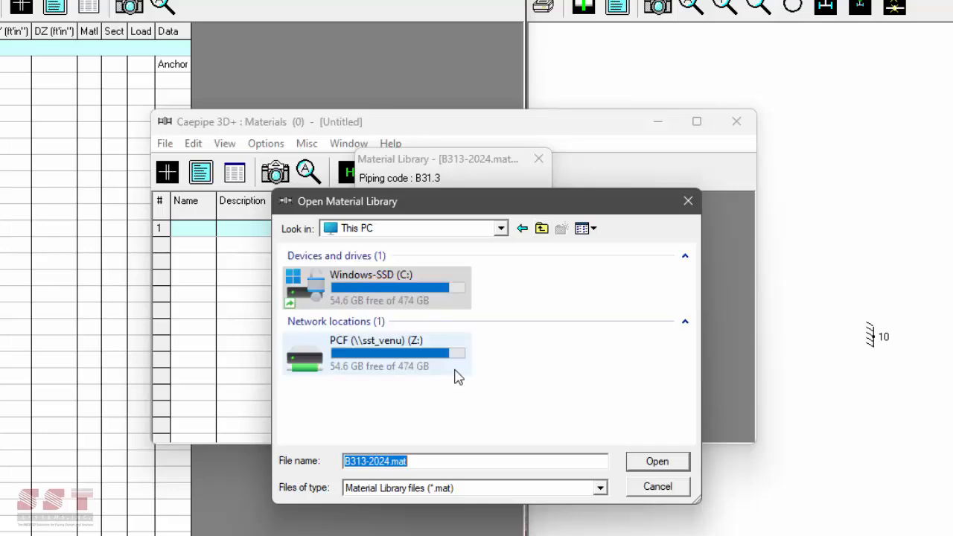
{"action": "double_click", "coordinate": [396, 292]}
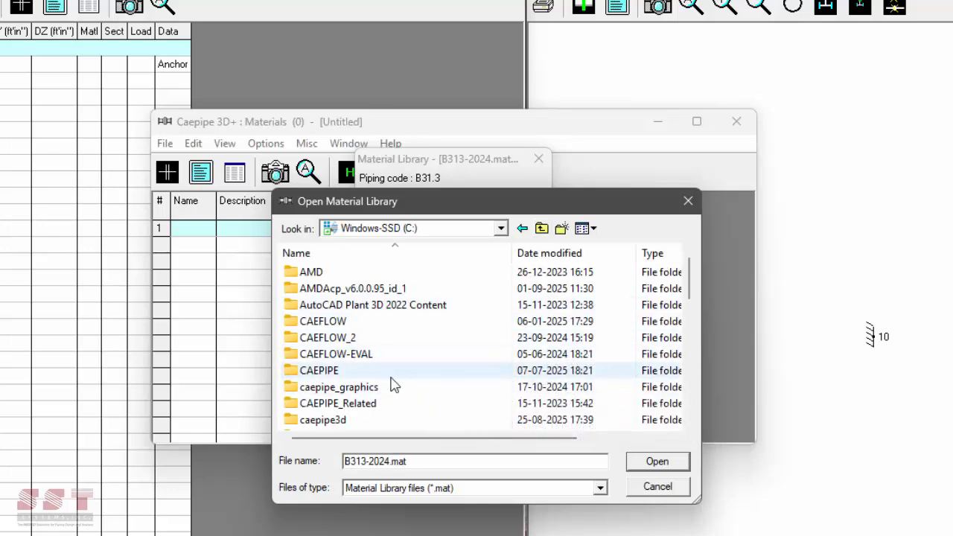
{"action": "scroll", "coordinate": [393, 384], "scroll_direction": "down", "scroll_amount": 4}
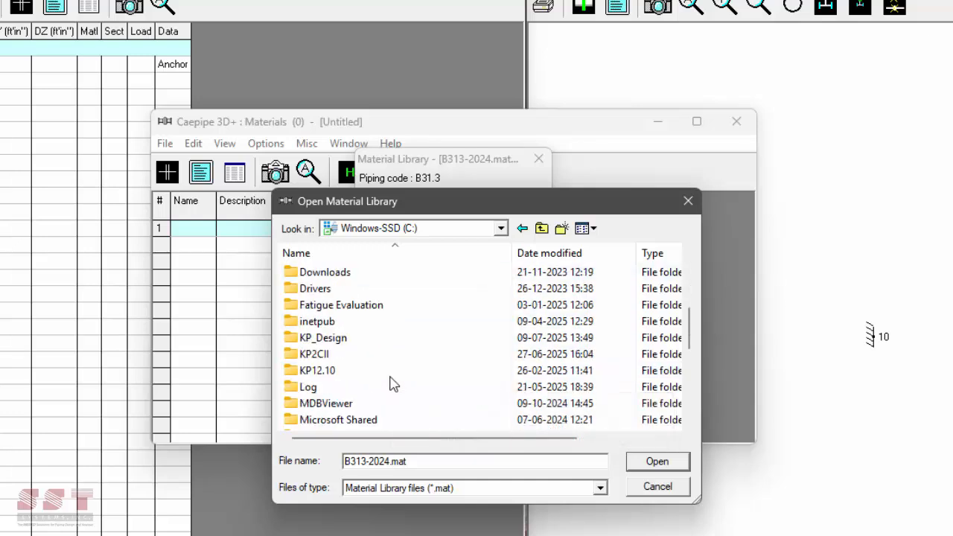
{"action": "scroll", "coordinate": [379, 385], "scroll_direction": "down", "scroll_amount": 6}
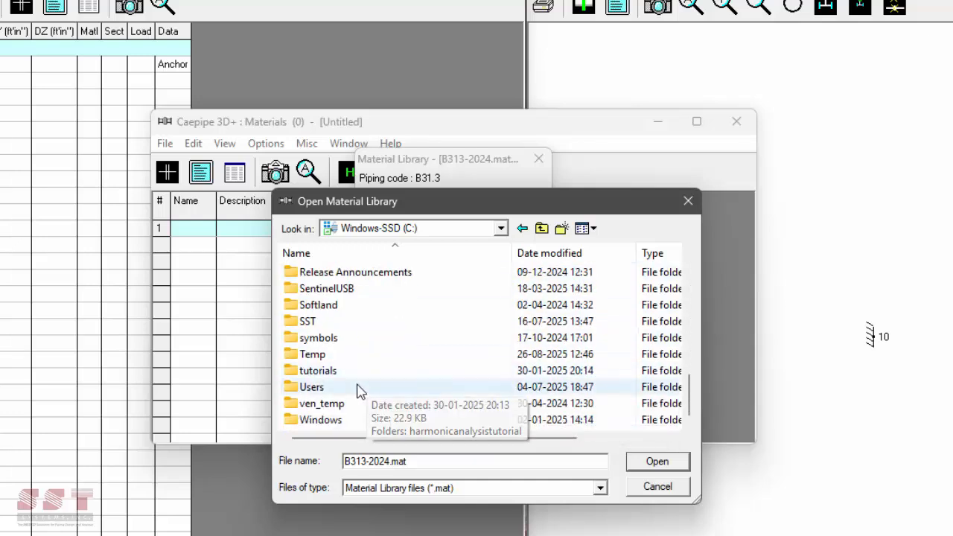
{"action": "double_click", "coordinate": [335, 323]}
{"action": "double_click", "coordinate": [352, 274]}
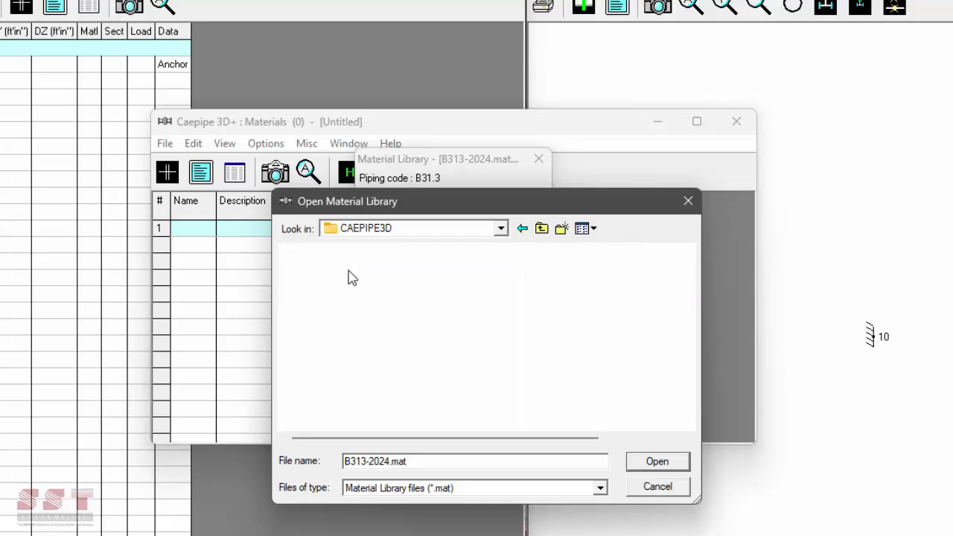
{"action": "double_click", "coordinate": [363, 307]}
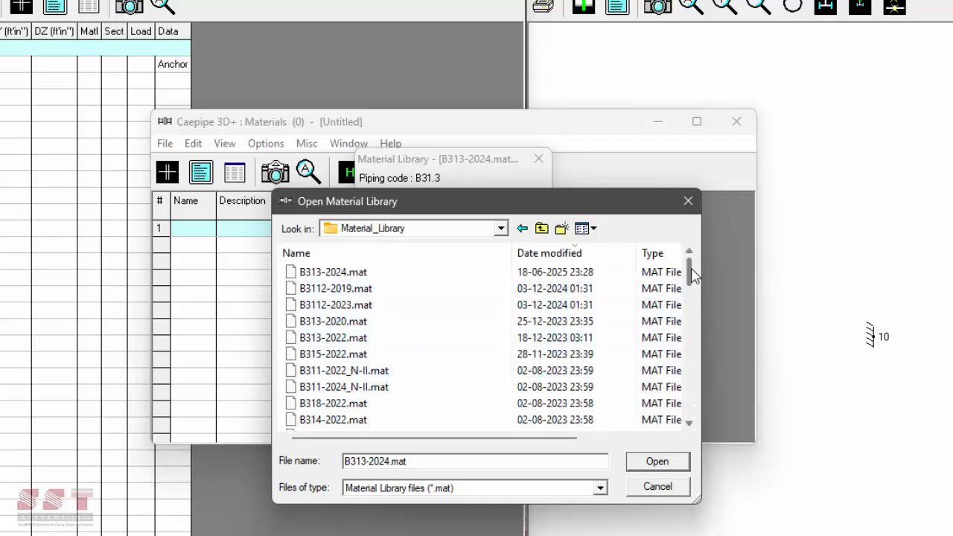
{"action": "left_click_drag", "start_coordinate": [691, 276], "coordinate": [687, 256]}
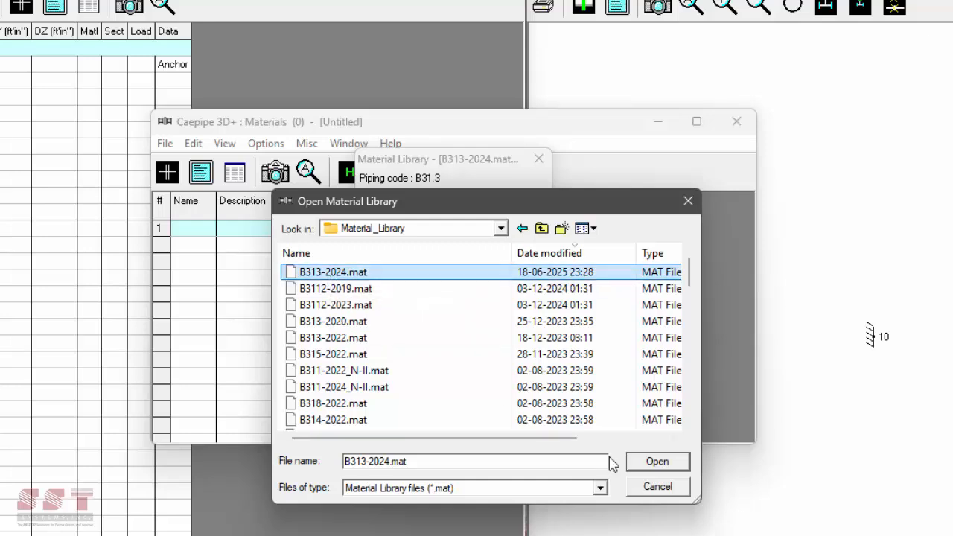
- Open library B313-2024.mat and load A53 GRADE B into material row 1
{"action": "left_click", "coordinate": [657, 465]}
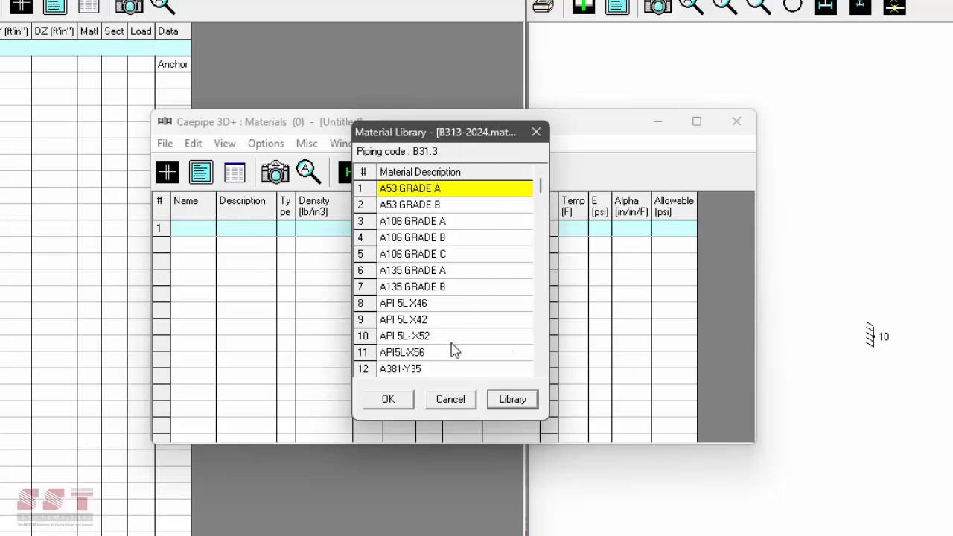
{"action": "mouse_move", "coordinate": [542, 195]}
{"action": "left_mouse_down"}
{"action": "mouse_move", "coordinate": [542, 342]}
{"action": "mouse_move", "coordinate": [530, 196]}
{"action": "left_mouse_up"}
{"action": "left_click", "coordinate": [406, 212]}
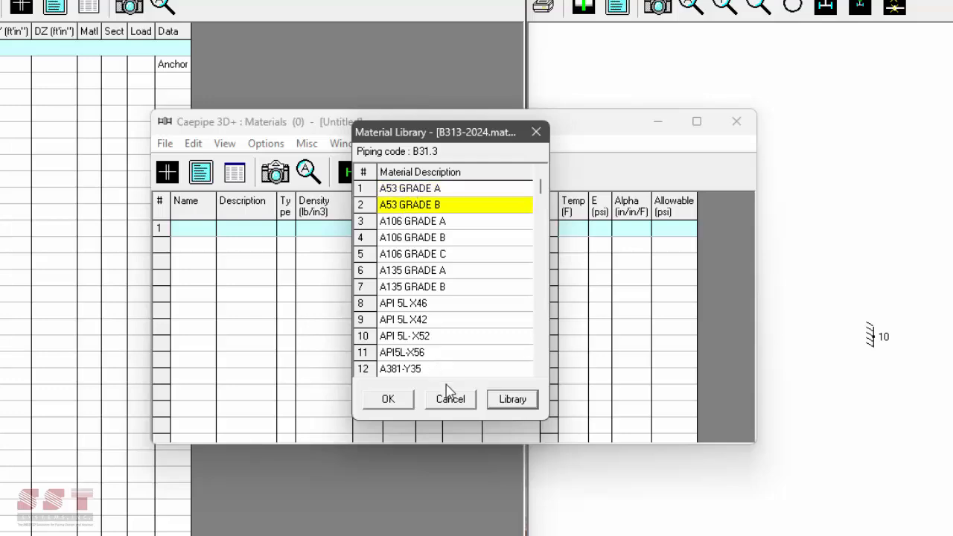
{"action": "left_click", "coordinate": [388, 400]}
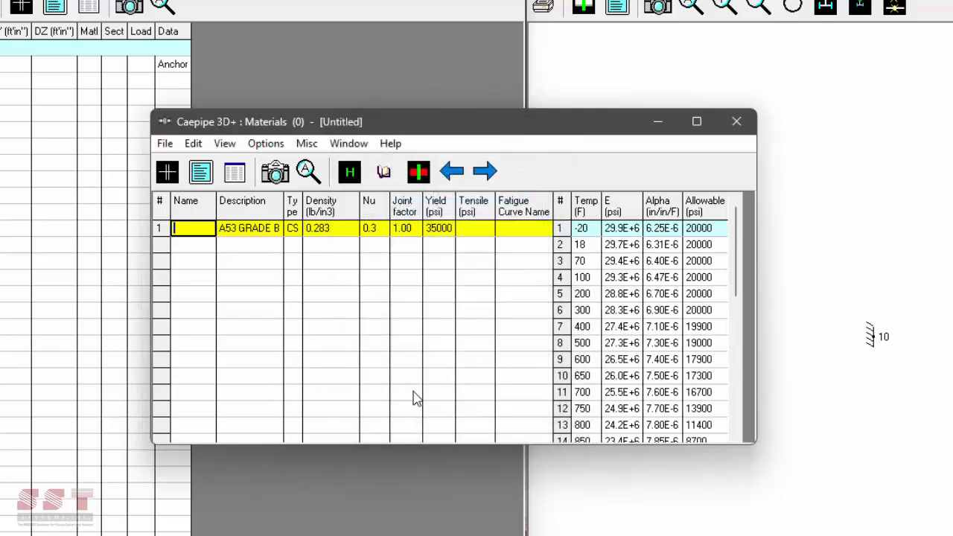
- Name the A53 GRADE B material 'A53'
{"action": "type", "text": "A53"}
{"action": "key", "text": "Return"}
{"action": "left_click", "coordinate": [318, 228]}
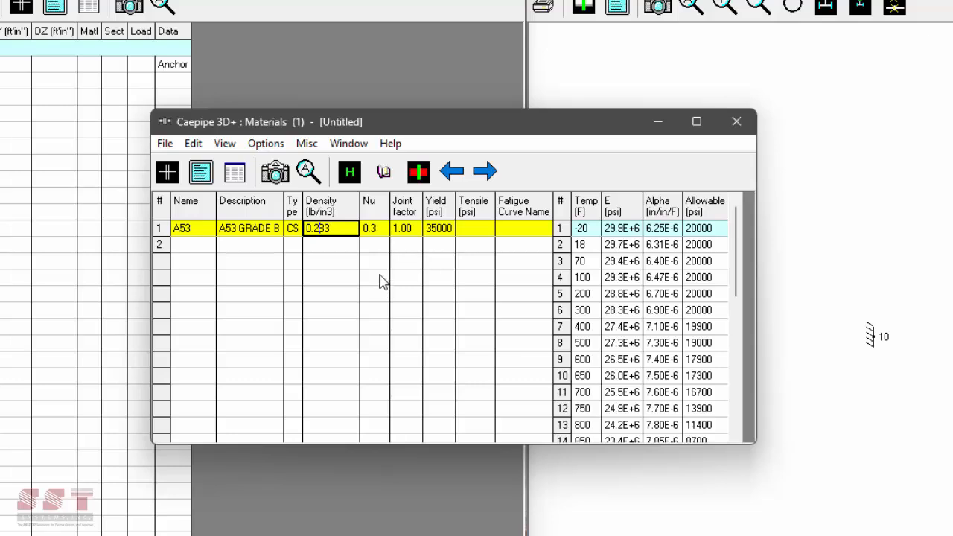
- Close the Materials table and return to the Layout window
{"action": "left_click", "coordinate": [308, 144]}
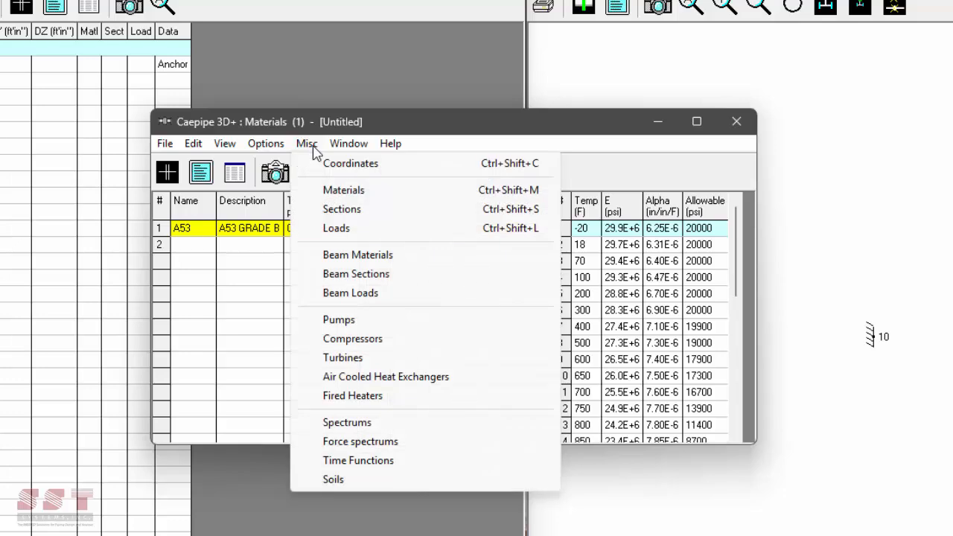
{"action": "left_click", "coordinate": [316, 153]}
{"action": "left_click", "coordinate": [315, 149]}
{"action": "left_click", "coordinate": [736, 122]}
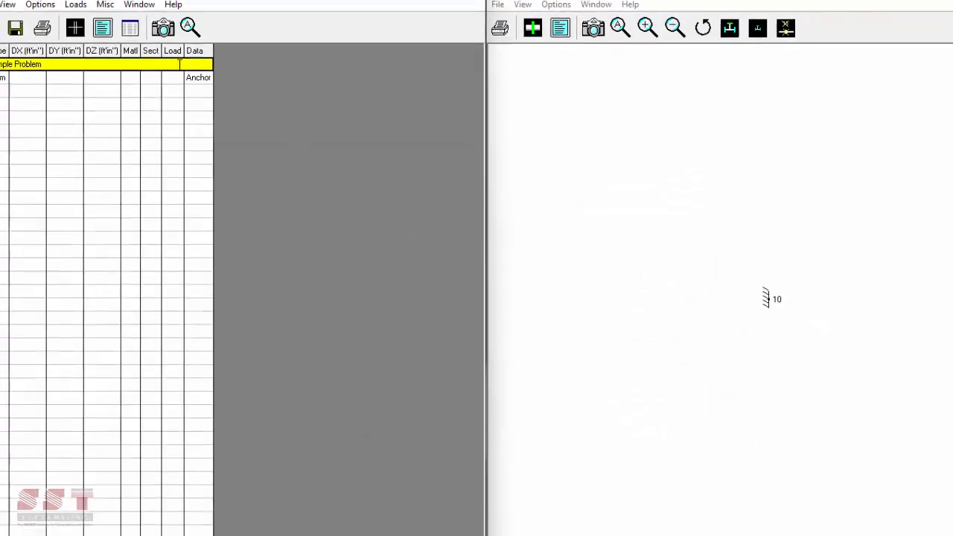
{"action": "left_click", "coordinate": [135, 24]}
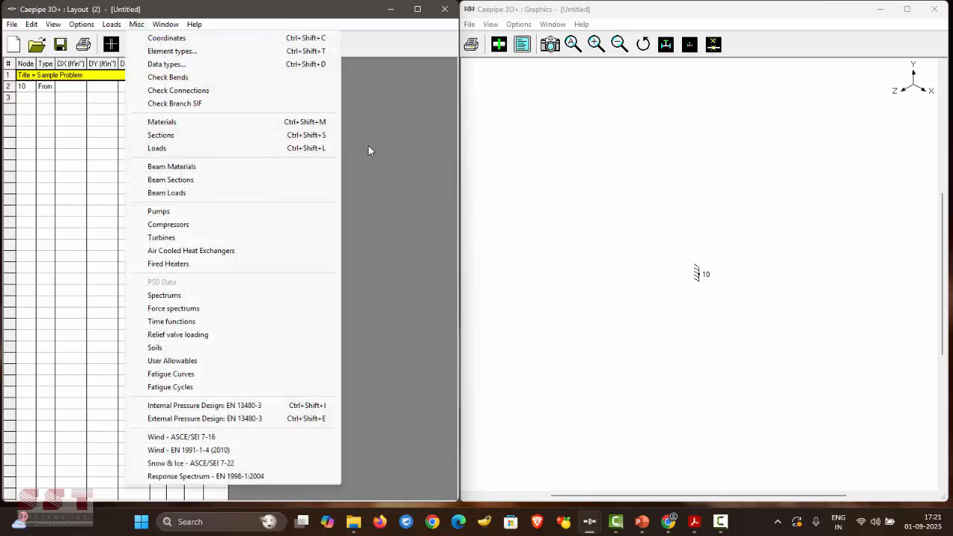
- Open the empty Pipe Sections table from the Misc menu
{"action": "left_click", "coordinate": [255, 138]}
{"action": "key", "text": "alt+F4"}
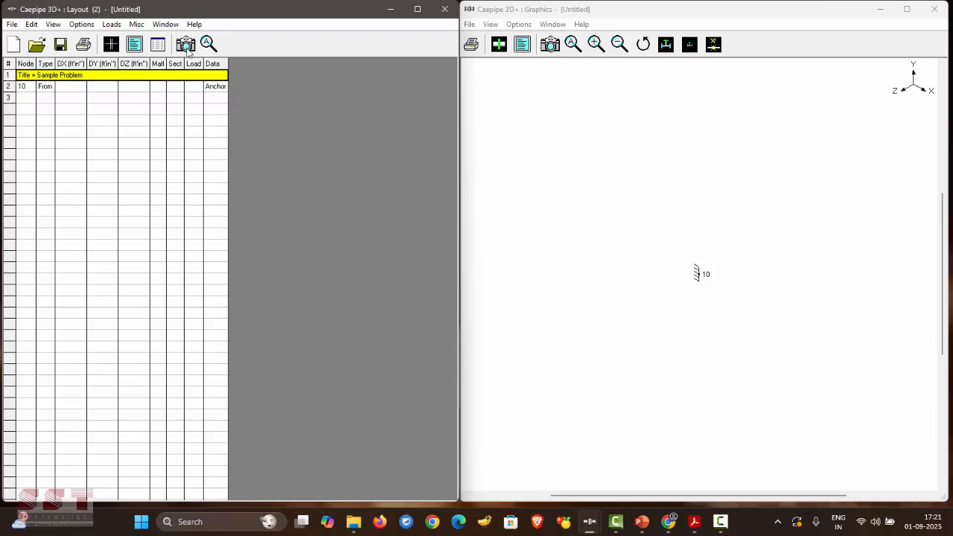
{"action": "left_click", "coordinate": [136, 25]}
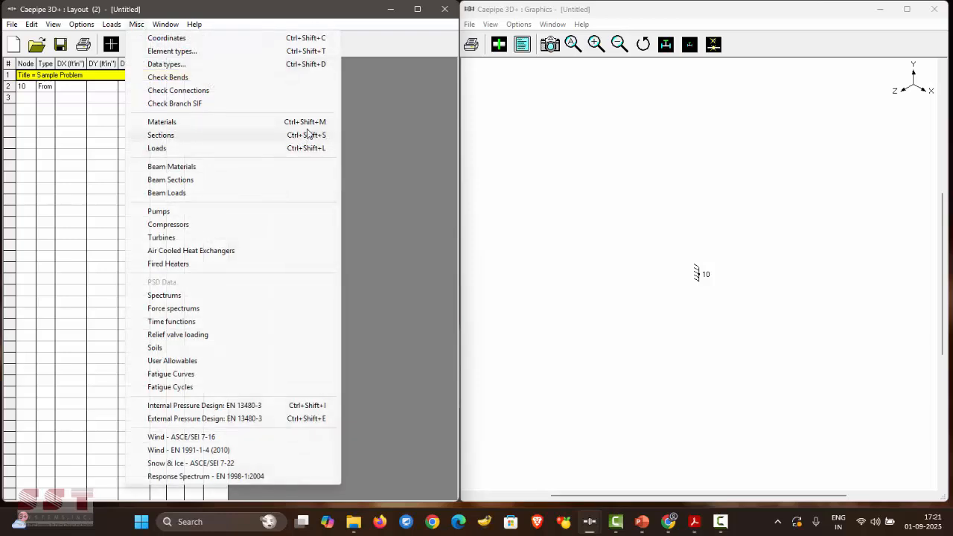
{"action": "left_click", "coordinate": [359, 144]}
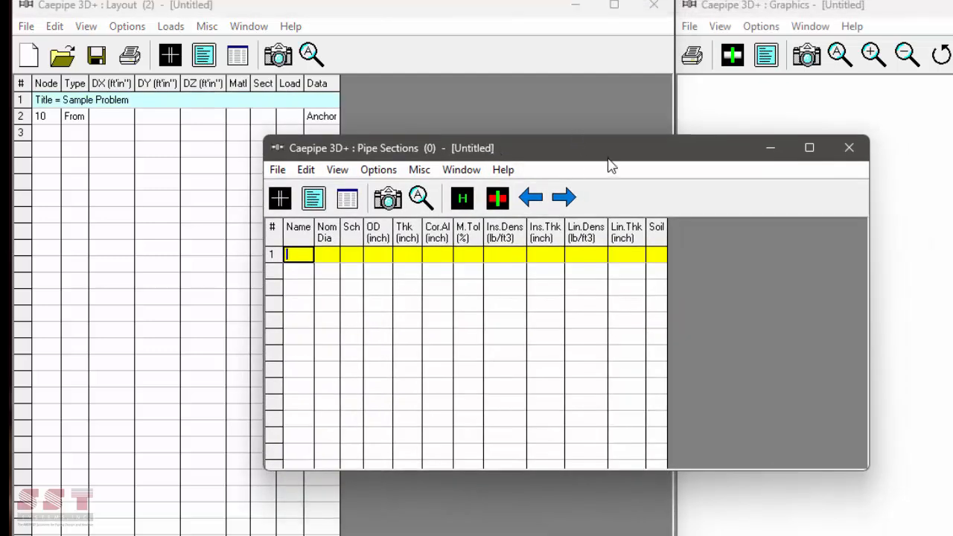
{"action": "key", "text": "Escape"}
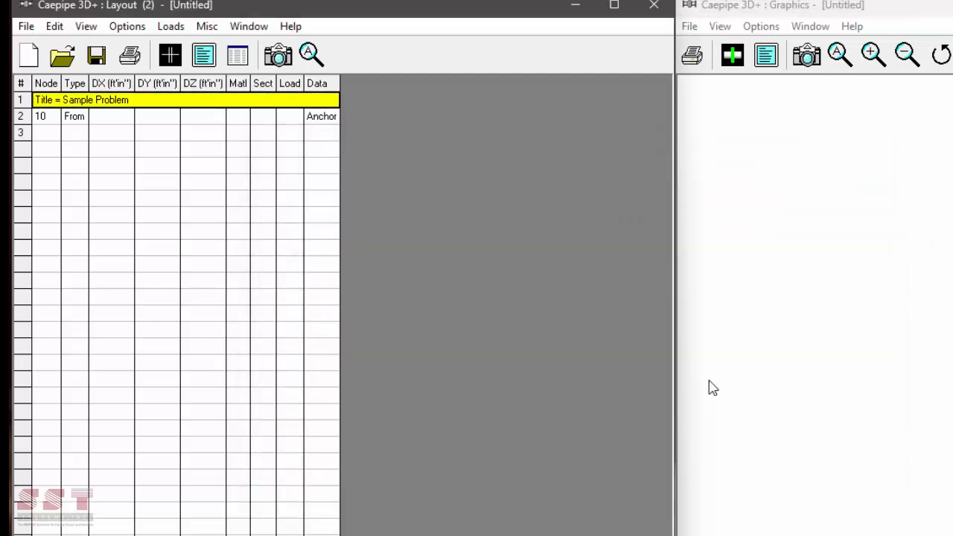
{"action": "left_click", "coordinate": [272, 95]}
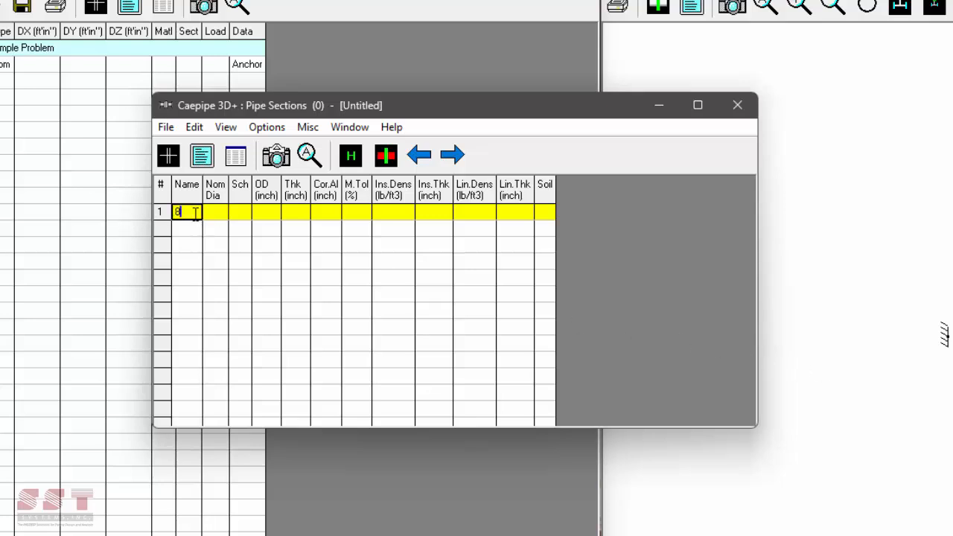
- Make section 8 an 8" schedule 80 pipe with 2-inch Calcium Silicate insulation, density 15
{"action": "key", "text": "Return"}
{"action": "left_click", "coordinate": [421, 234]}
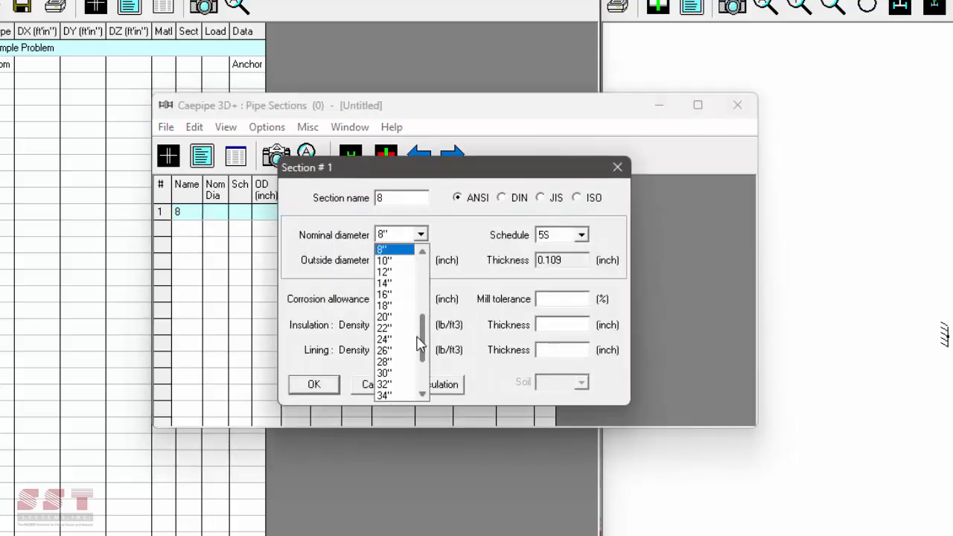
{"action": "left_click", "coordinate": [388, 250]}
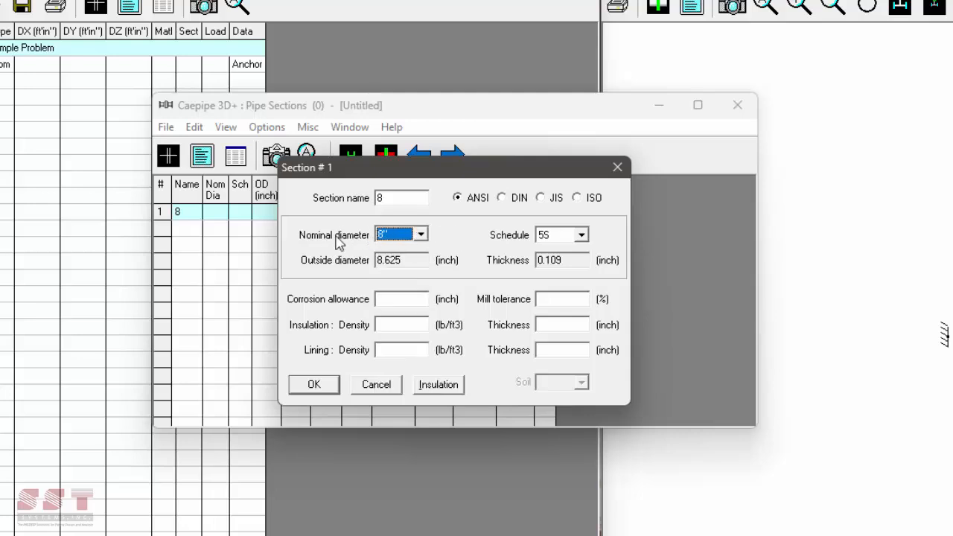
{"action": "left_click", "coordinate": [581, 235]}
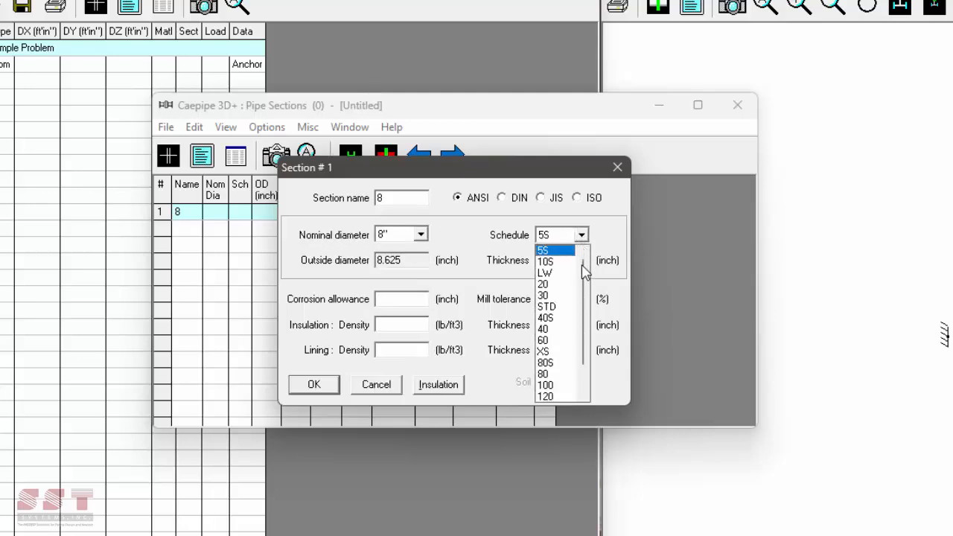
{"action": "scroll", "coordinate": [585, 276], "scroll_direction": "down", "scroll_amount": 1}
{"action": "left_click", "coordinate": [548, 351]}
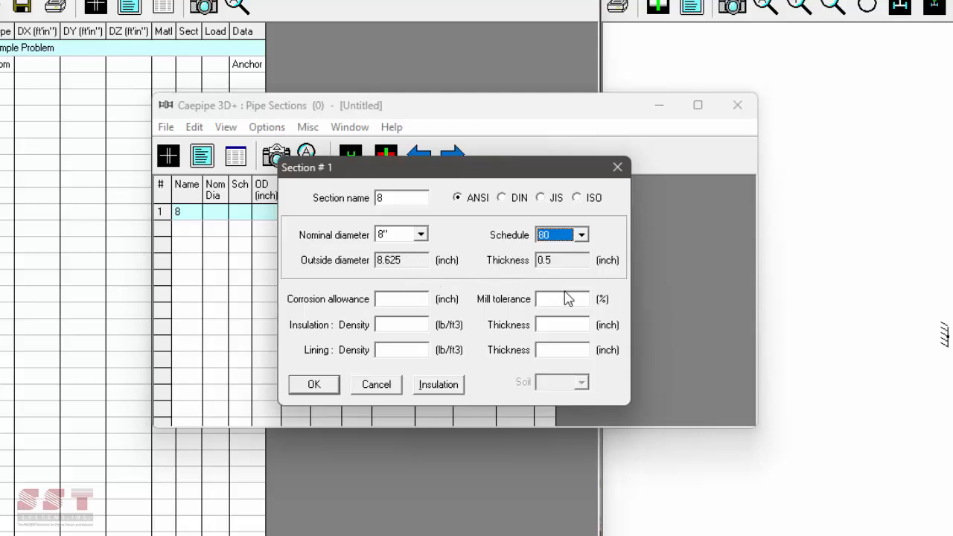
{"action": "left_click", "coordinate": [437, 384]}
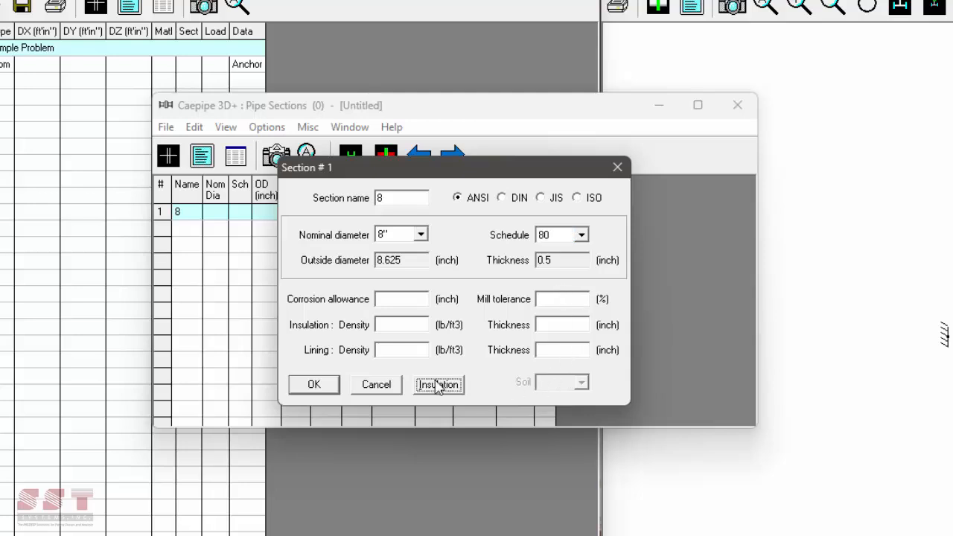
{"action": "double_click", "coordinate": [441, 228]}
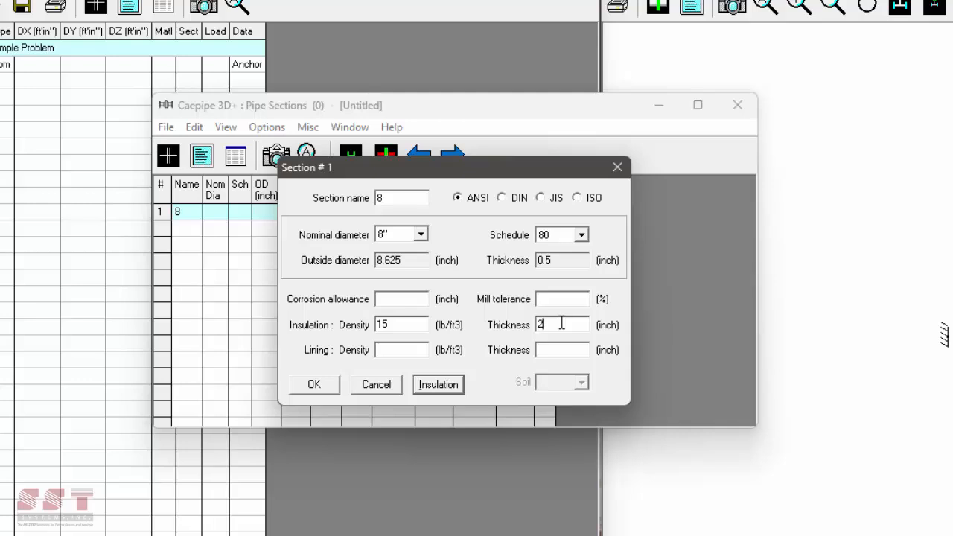
{"action": "left_click", "coordinate": [562, 324]}
{"action": "type", "text": "2"}
{"action": "left_click", "coordinate": [331, 389]}
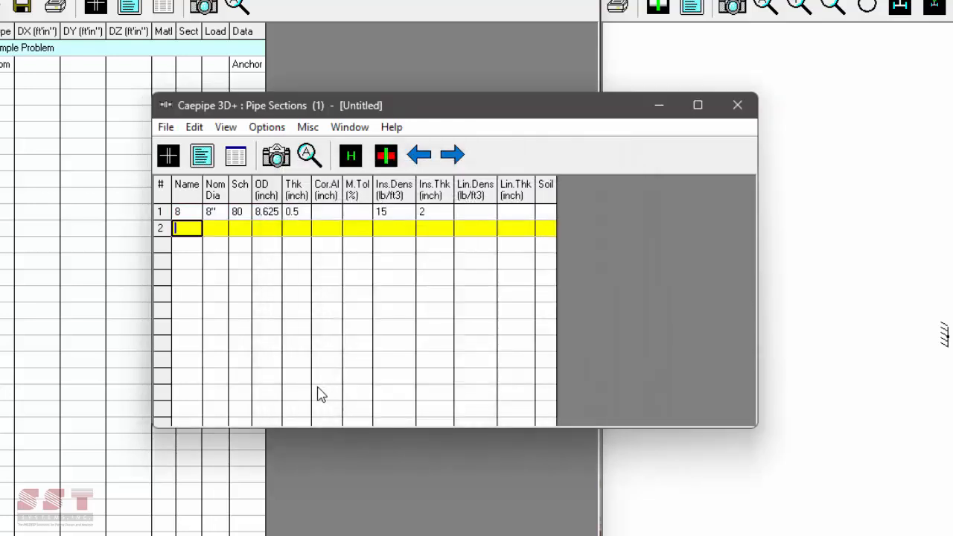
- Add section 6 in row 2 as 6" nominal, STD schedule pipe
{"action": "type", "text": "6"}
{"action": "key", "text": "Return"}
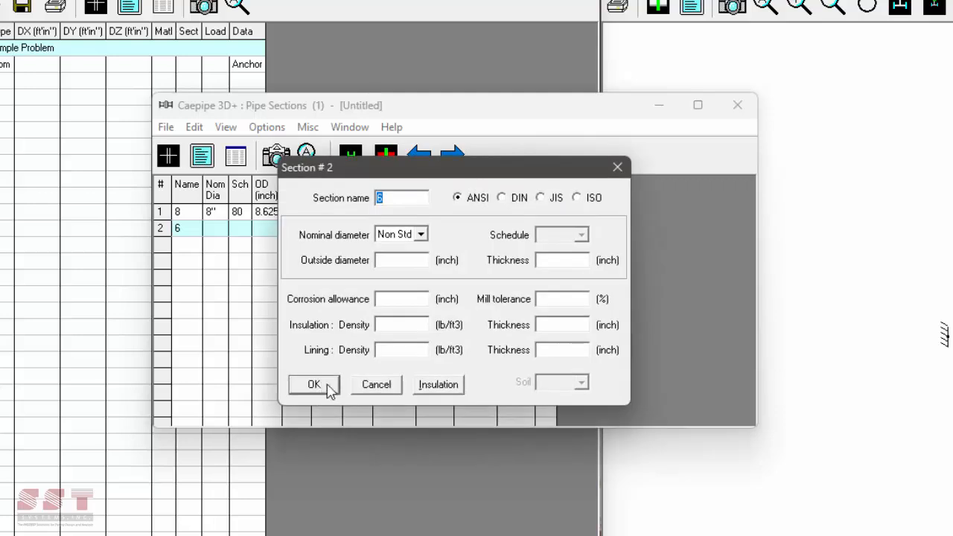
{"action": "left_click", "coordinate": [408, 235]}
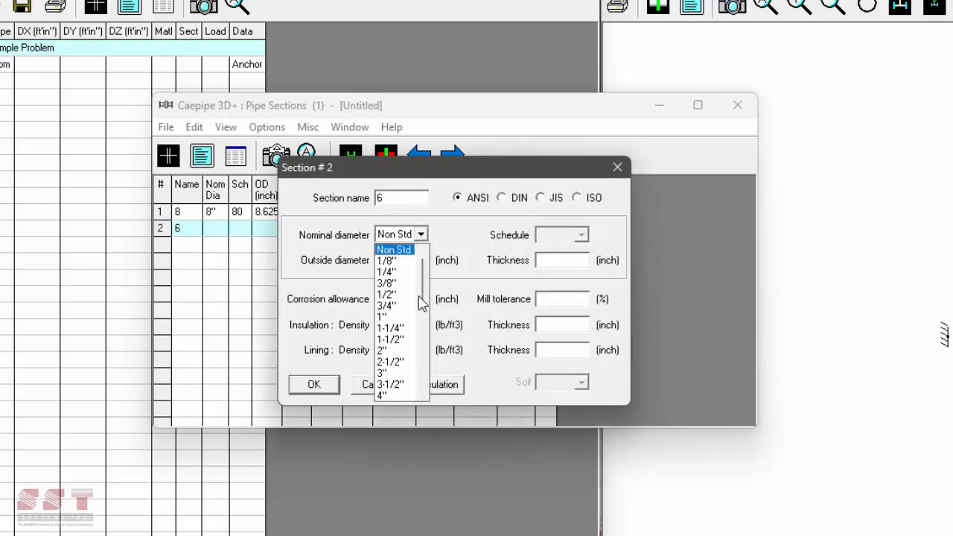
{"action": "scroll", "coordinate": [400, 372], "scroll_direction": "down", "scroll_amount": 1}
{"action": "scroll", "coordinate": [400, 376], "scroll_direction": "down", "scroll_amount": 1}
{"action": "left_click", "coordinate": [393, 344]}
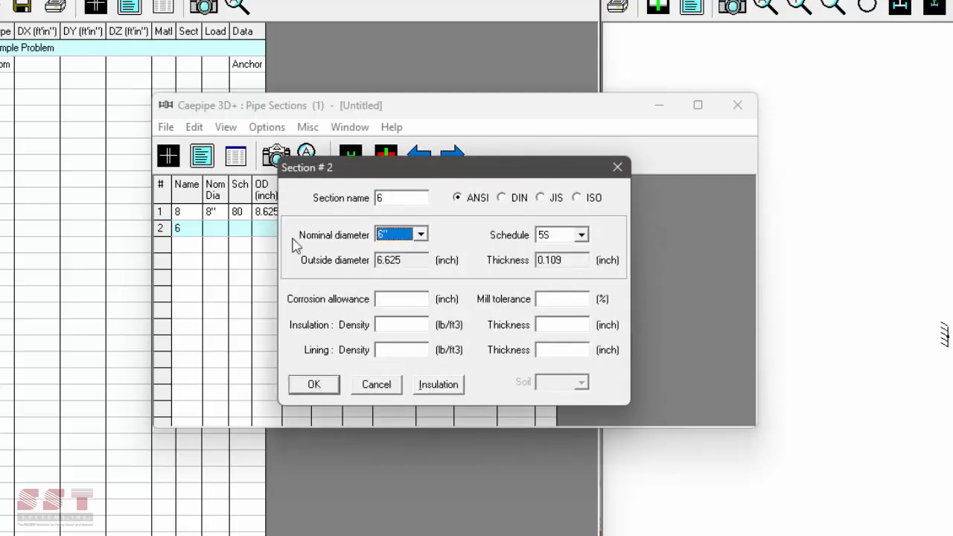
{"action": "left_click", "coordinate": [581, 235]}
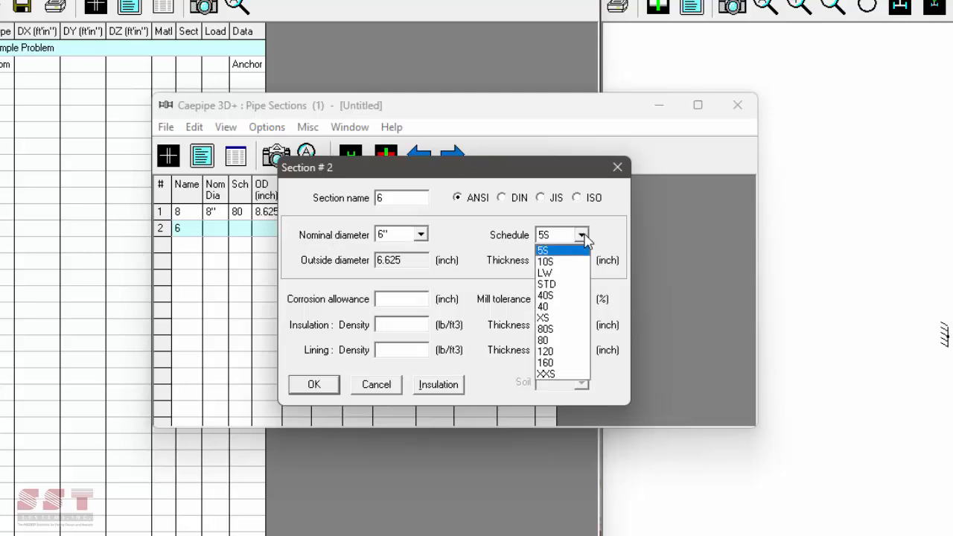
{"action": "left_click", "coordinate": [572, 283]}
- Give section 6 Calcium Silicate insulation at density 15, 2 inches thick
{"action": "left_click", "coordinate": [410, 325]}
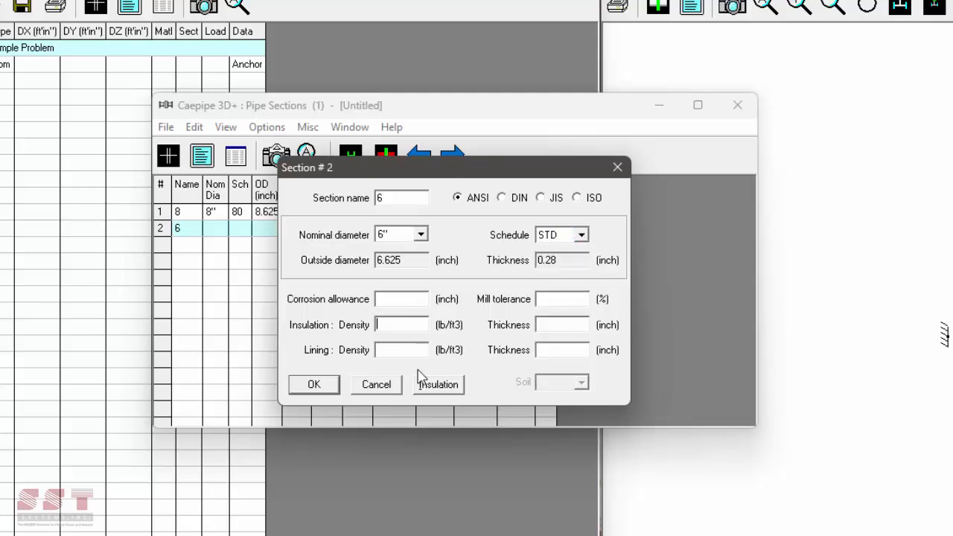
{"action": "left_click", "coordinate": [435, 387]}
{"action": "double_click", "coordinate": [449, 222]}
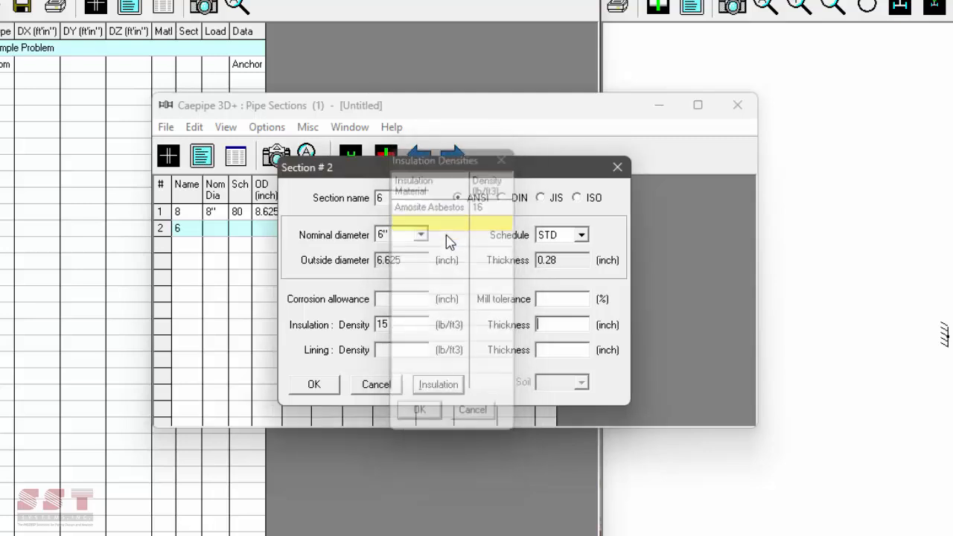
{"action": "left_click", "coordinate": [569, 324]}
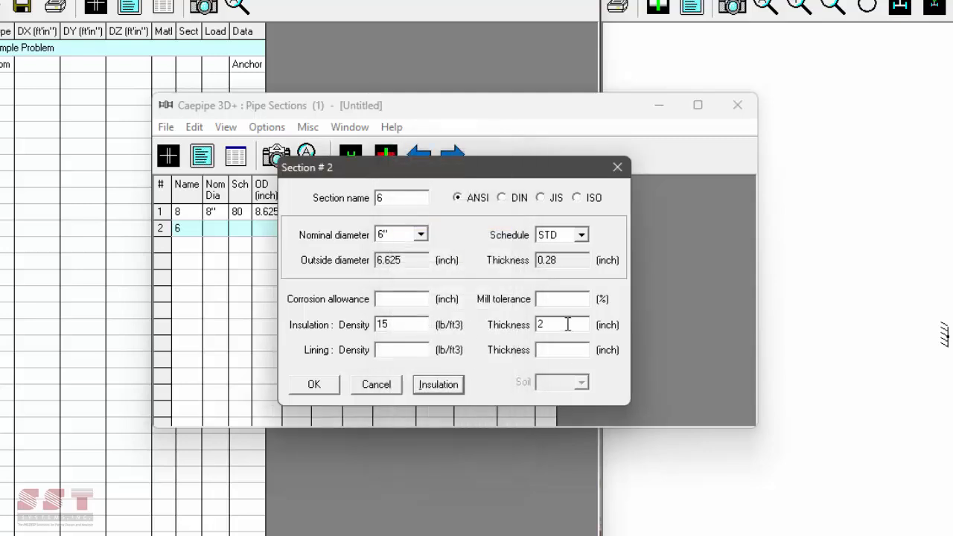
{"action": "left_click", "coordinate": [313, 385]}
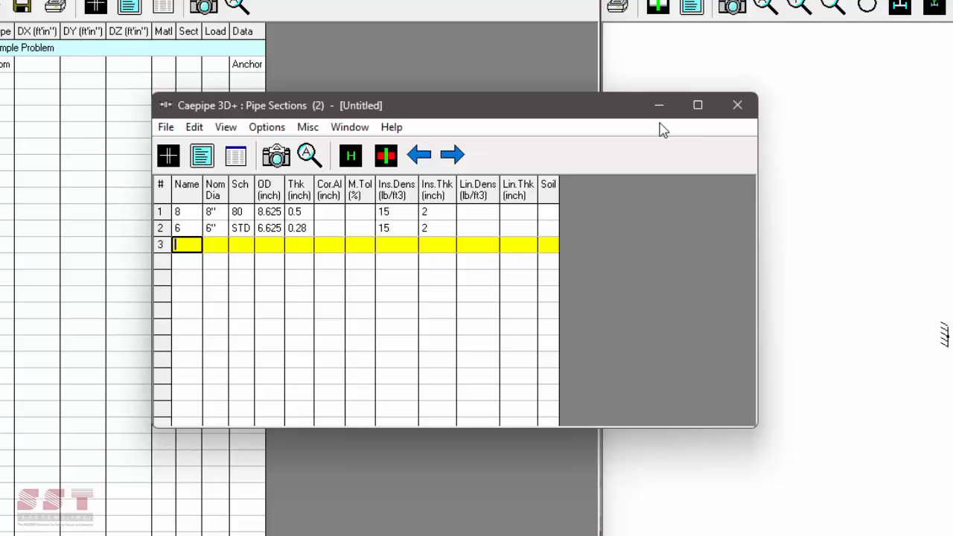
- Close the Pipe Sections table and bring up the Loads table
{"action": "left_click", "coordinate": [313, 136]}
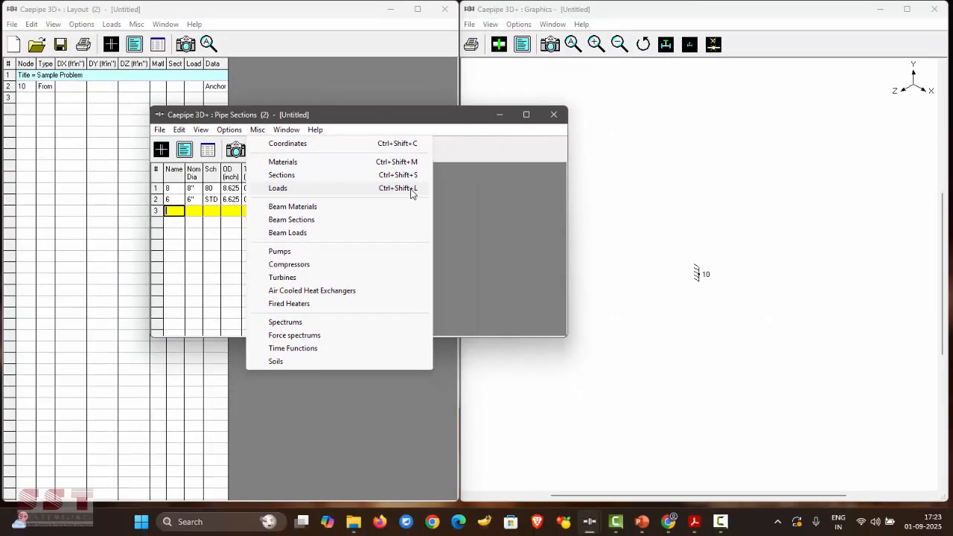
{"action": "left_click", "coordinate": [553, 119]}
{"action": "left_click", "coordinate": [553, 119]}
{"action": "left_click", "coordinate": [112, 24]}
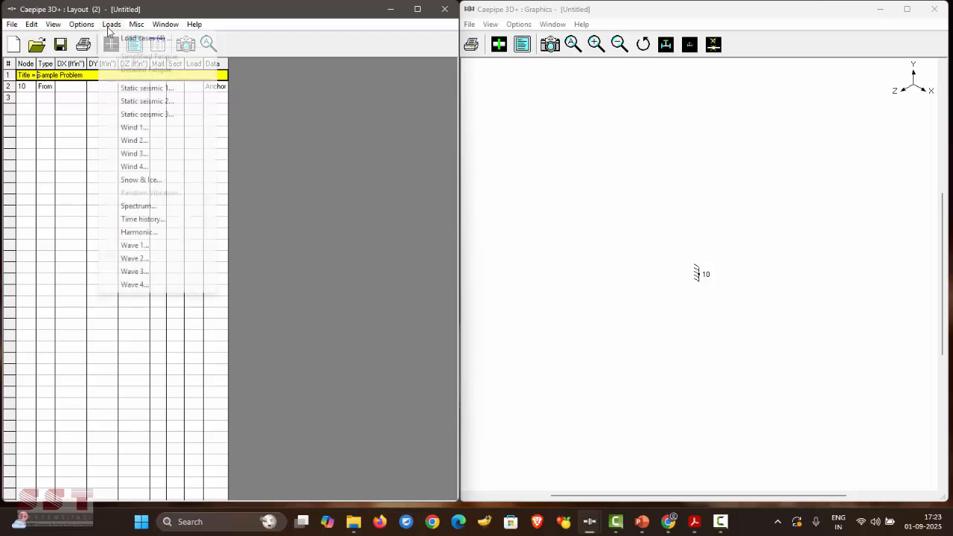
{"action": "mouse_move", "coordinate": [136, 24]}
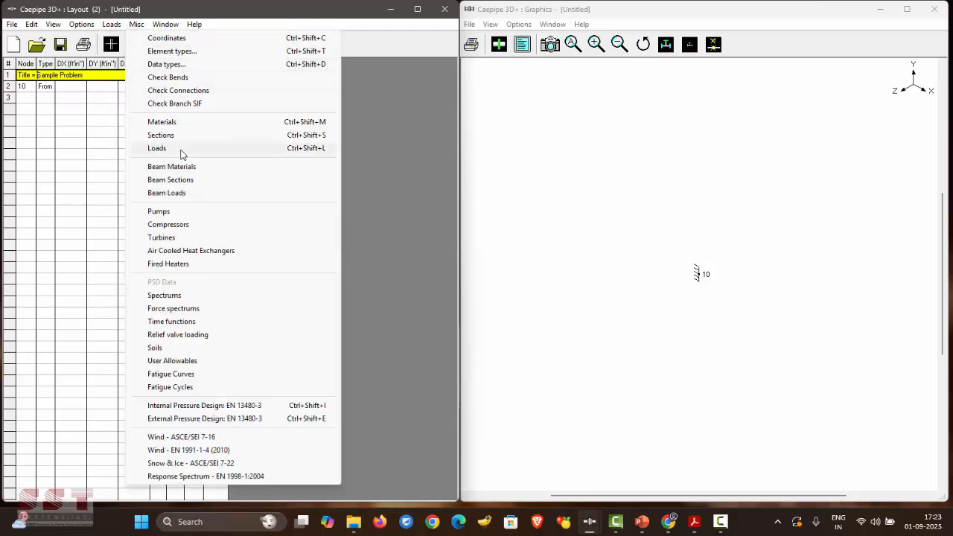
{"action": "left_click", "coordinate": [385, 148]}
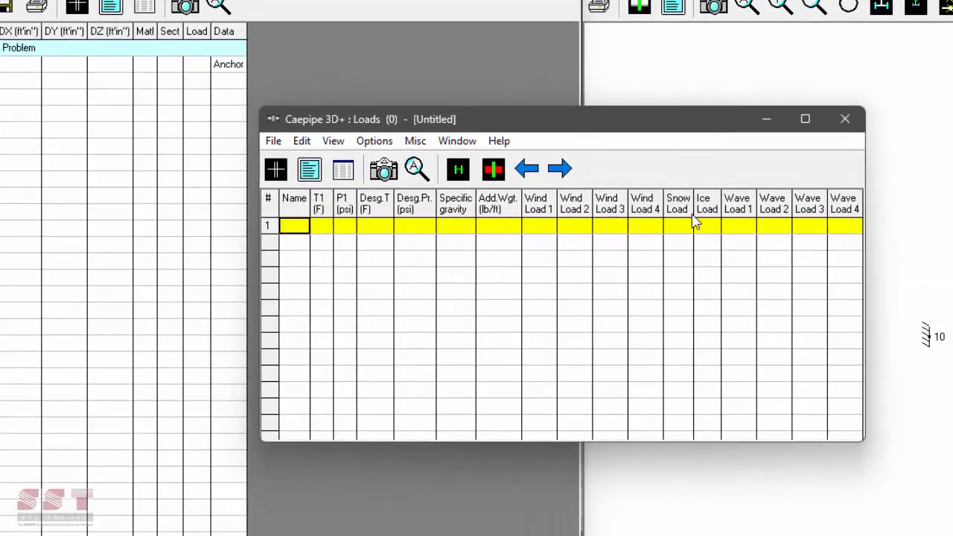
{"action": "left_click_drag", "start_coordinate": [685, 128], "coordinate": [679, 135]}
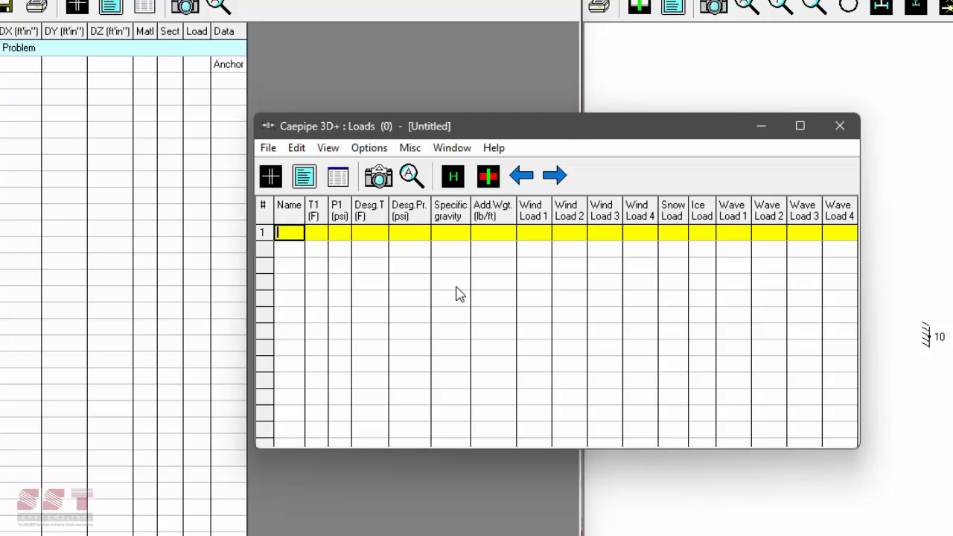
- Enter load 1: 600 F / 200 psi operating, 800 F / 250 psi design, specific gravity 0.8
{"action": "key", "text": "Return"}
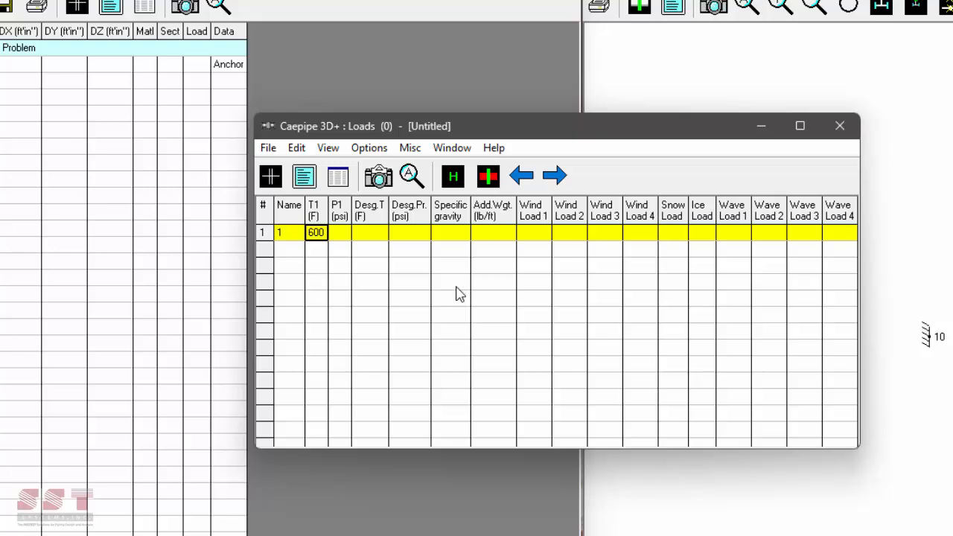
{"action": "key", "text": "Return"}
{"action": "type", "text": "200"}
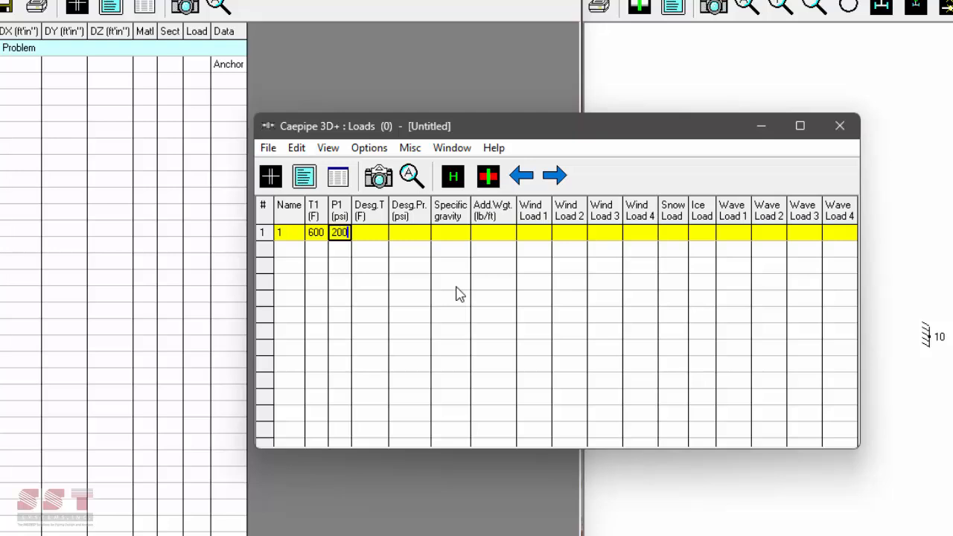
{"action": "key", "text": "Return"}
{"action": "type", "text": "800"}
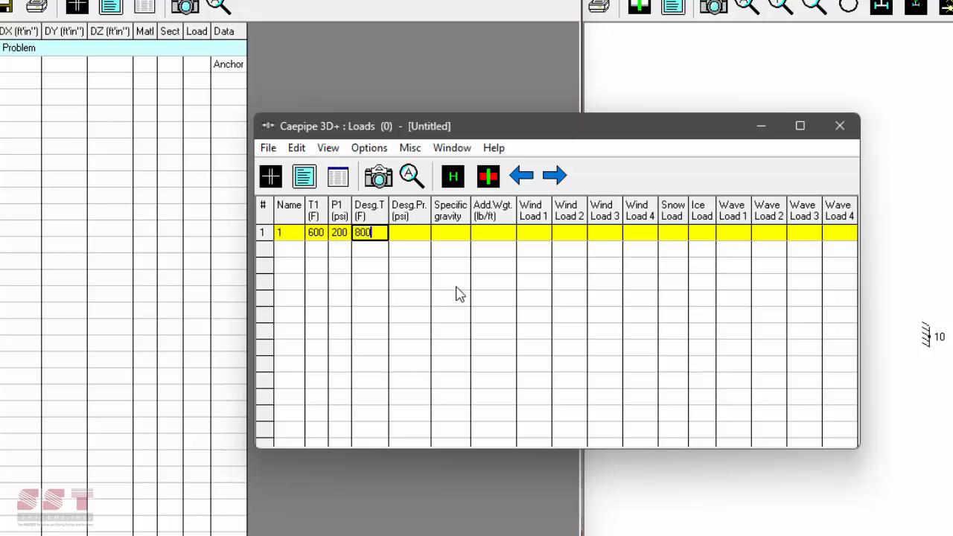
{"action": "key", "text": "Return"}
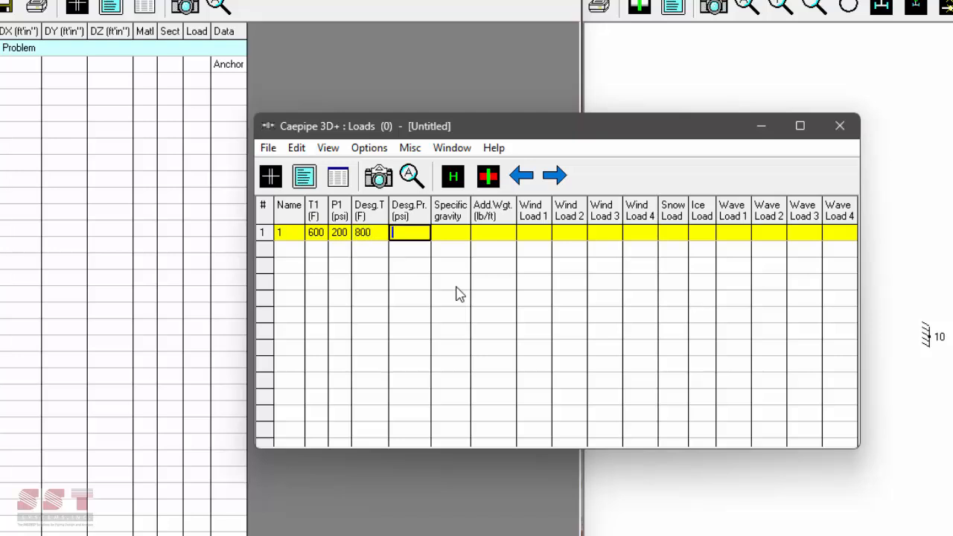
{"action": "type", "text": "250"}
{"action": "key", "text": "Return"}
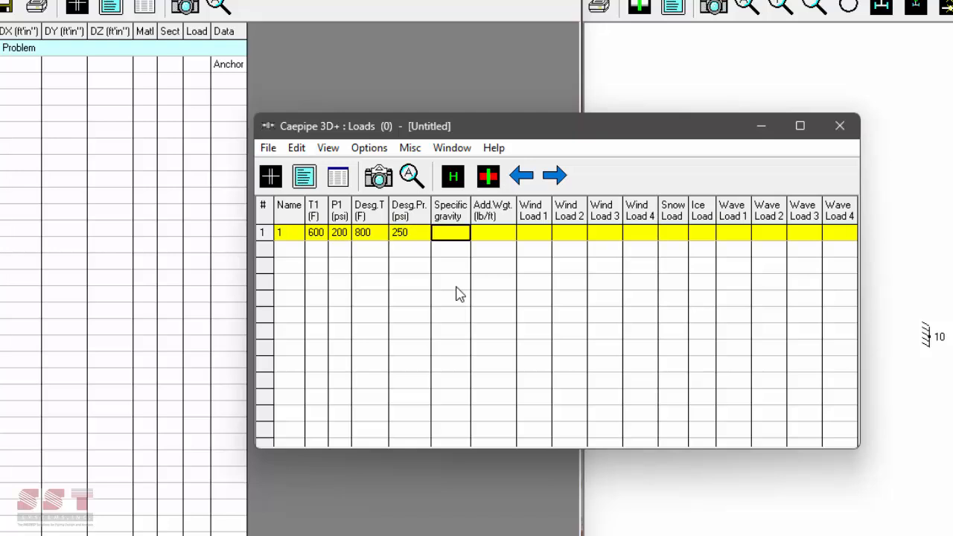
{"action": "type", "text": "0.8"}
{"action": "key", "text": "Return"}
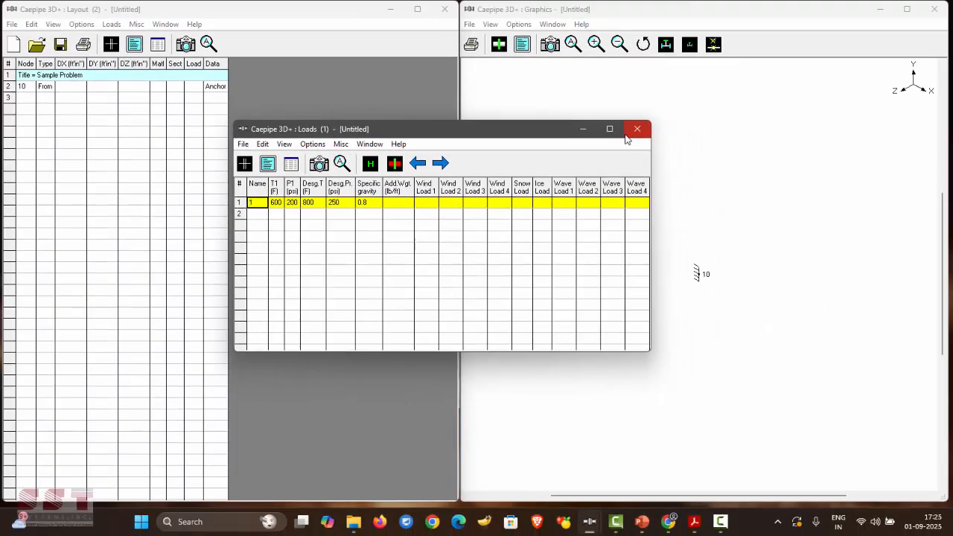
- Close the Loads window and save the model under the file name Sample_problem1
{"action": "left_click", "coordinate": [840, 126]}
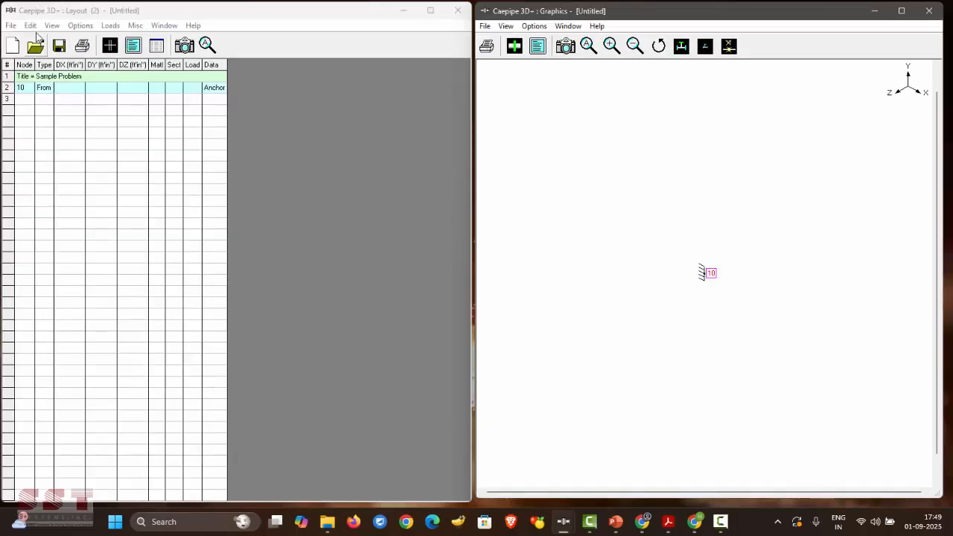
{"action": "left_click", "coordinate": [10, 25]}
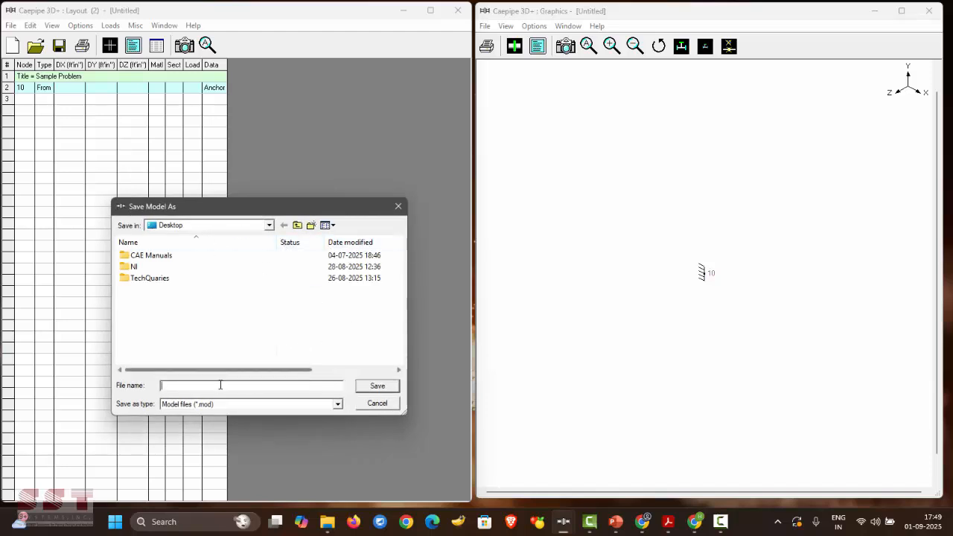
{"action": "type", "text": "ampl"}
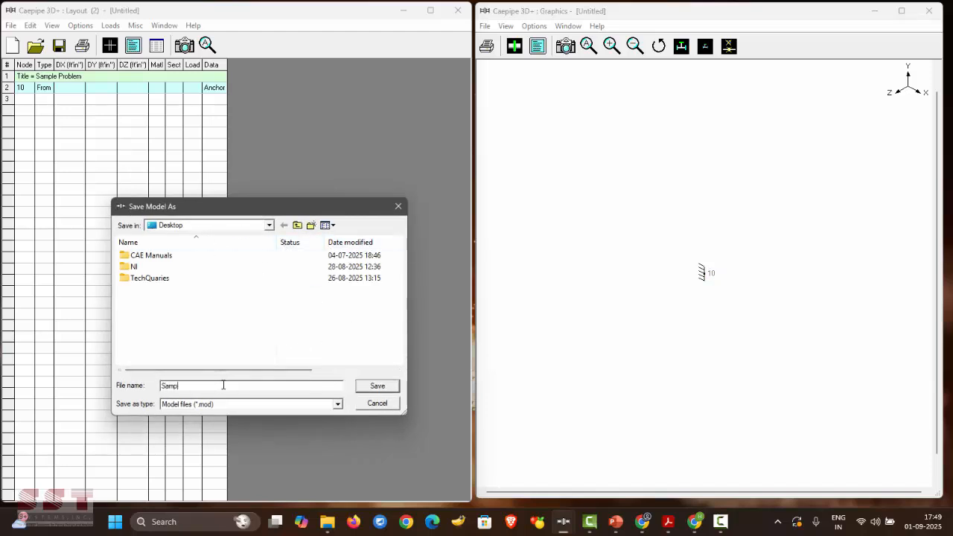
{"action": "type", "text": "e"}
{"action": "type", "text": "_"}
{"action": "type", "text": "prob"}
{"action": "key", "text": "BackSpace"}
{"action": "type", "text": "oblem1"}
{"action": "key", "text": "Return"}
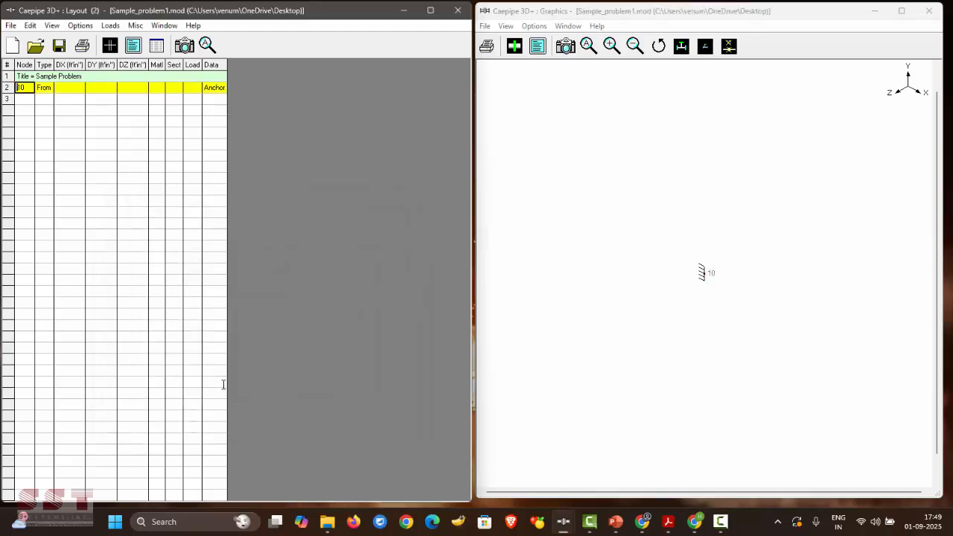
- Bring up the Acrobat tutorial's piping diagram and fit it to the right half of the screen
{"action": "left_click", "coordinate": [668, 521]}
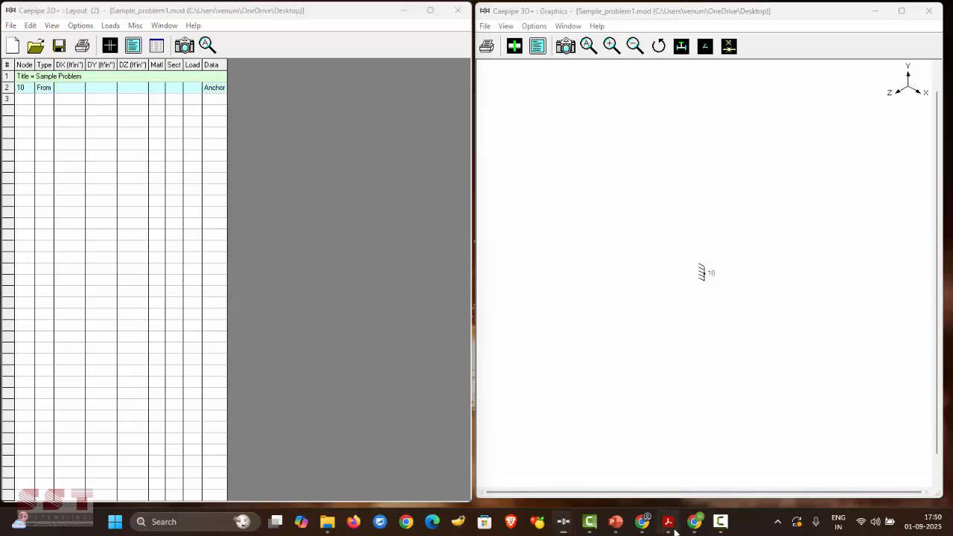
{"action": "left_click", "coordinate": [675, 299]}
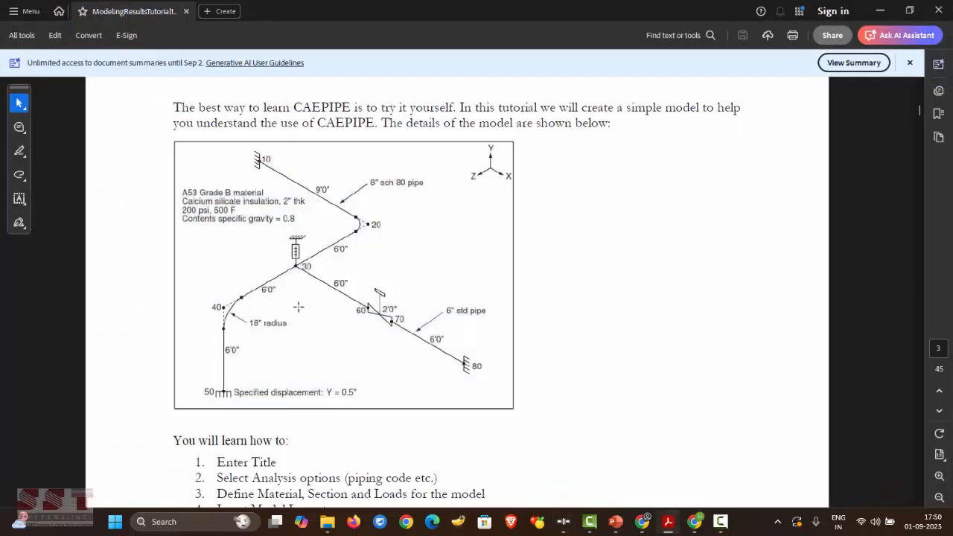
{"action": "left_click_drag", "start_coordinate": [314, 13], "coordinate": [952, 102]}
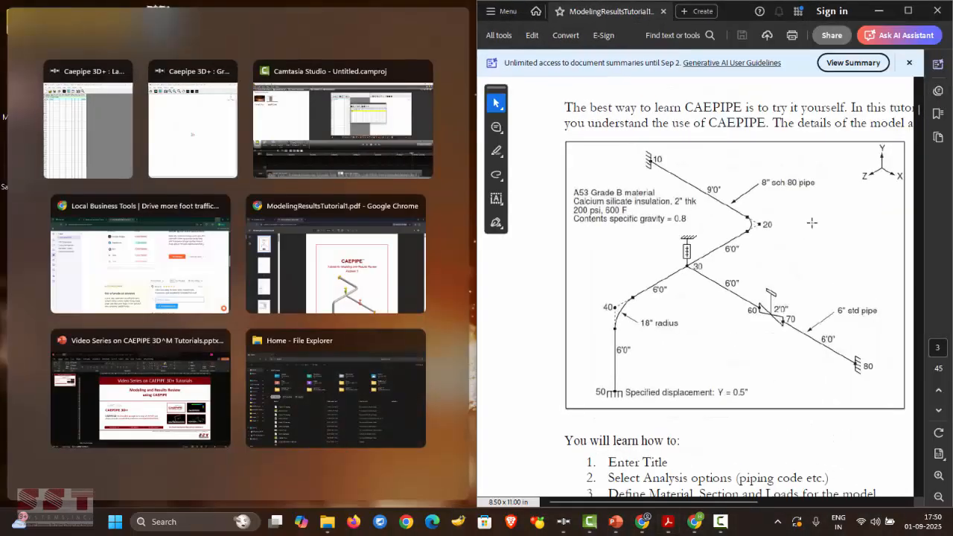
{"action": "left_click", "coordinate": [736, 87]}
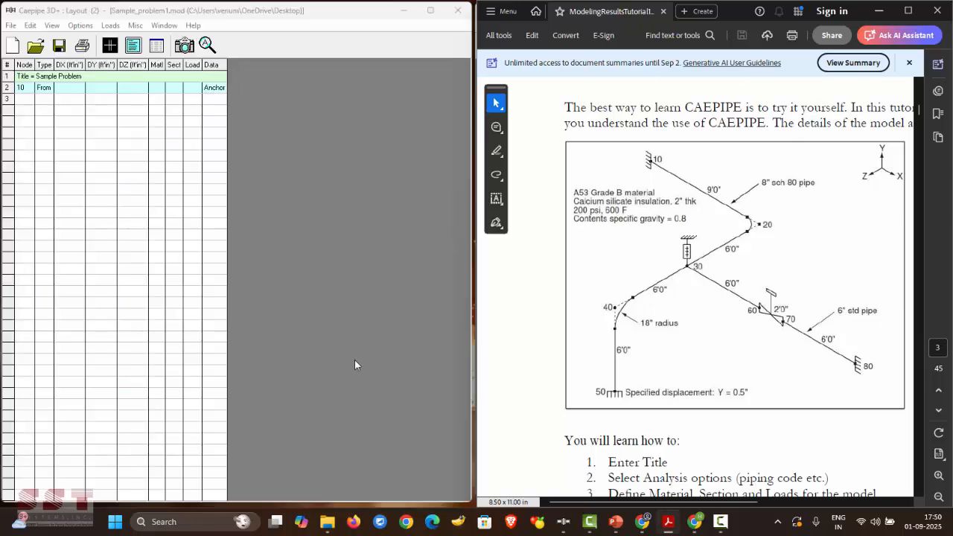
- Shrink the Layout and Graphics windows and stack them on the left side
{"action": "left_click_drag", "start_coordinate": [426, 501], "coordinate": [431, 237]}
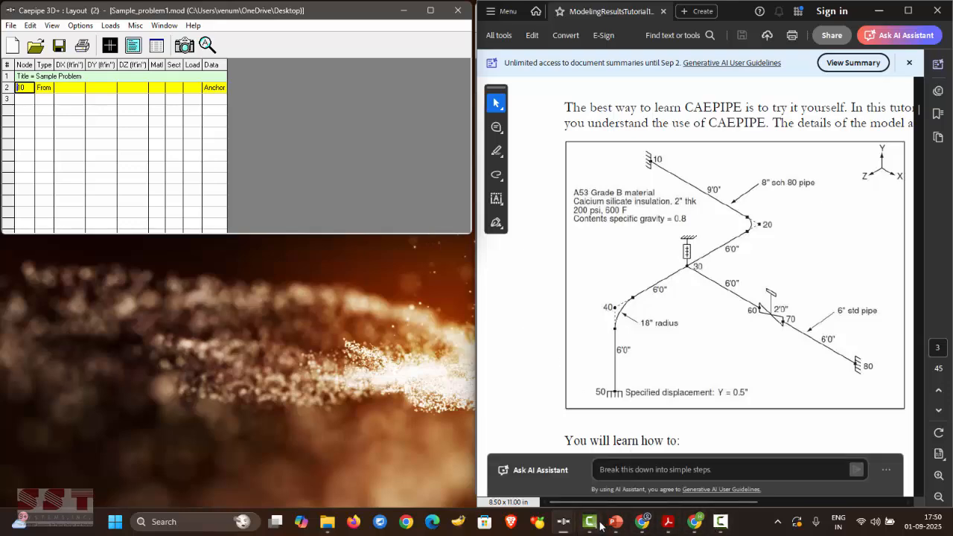
{"action": "left_click", "coordinate": [620, 455]}
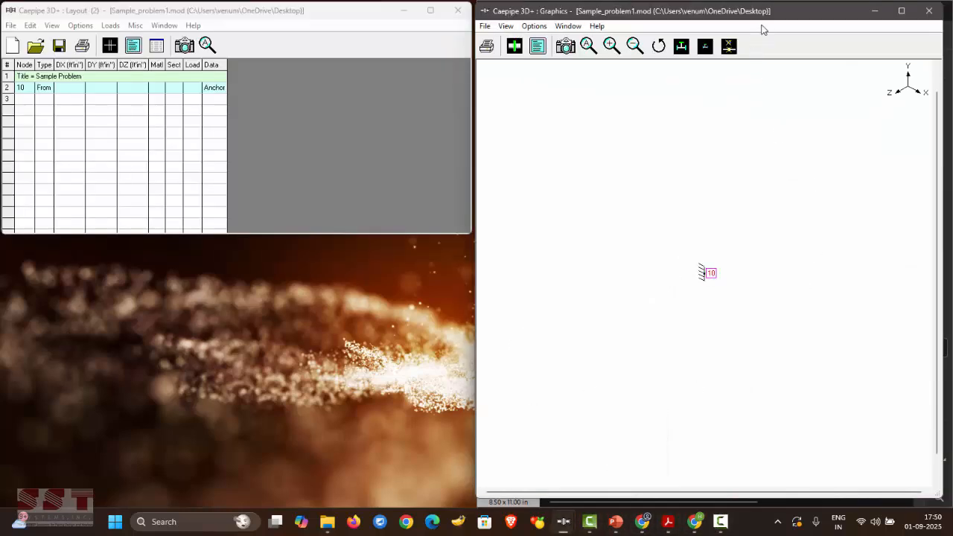
{"action": "left_click_drag", "start_coordinate": [761, 28], "coordinate": [390, 42]}
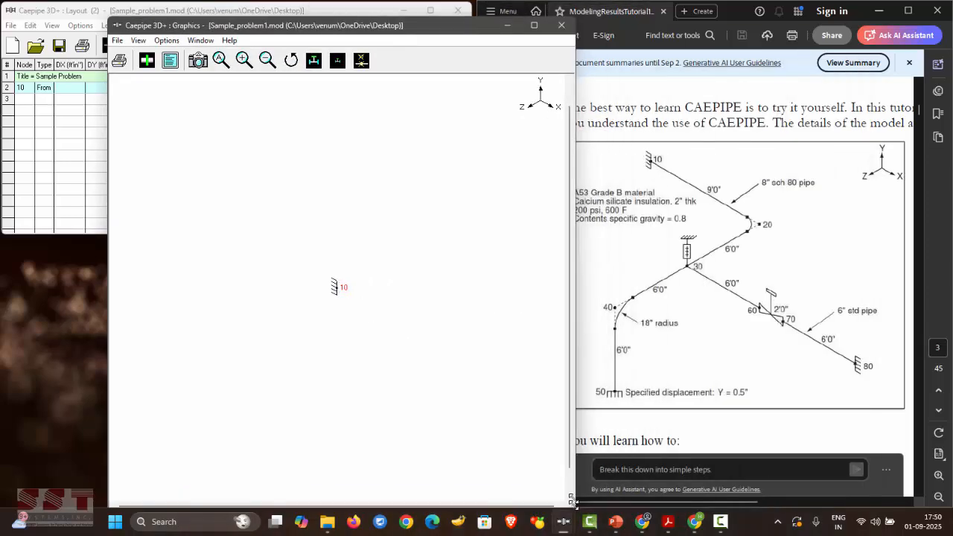
{"action": "left_click_drag", "start_coordinate": [571, 500], "coordinate": [558, 268]}
{"action": "left_click_drag", "start_coordinate": [466, 26], "coordinate": [365, 249]}
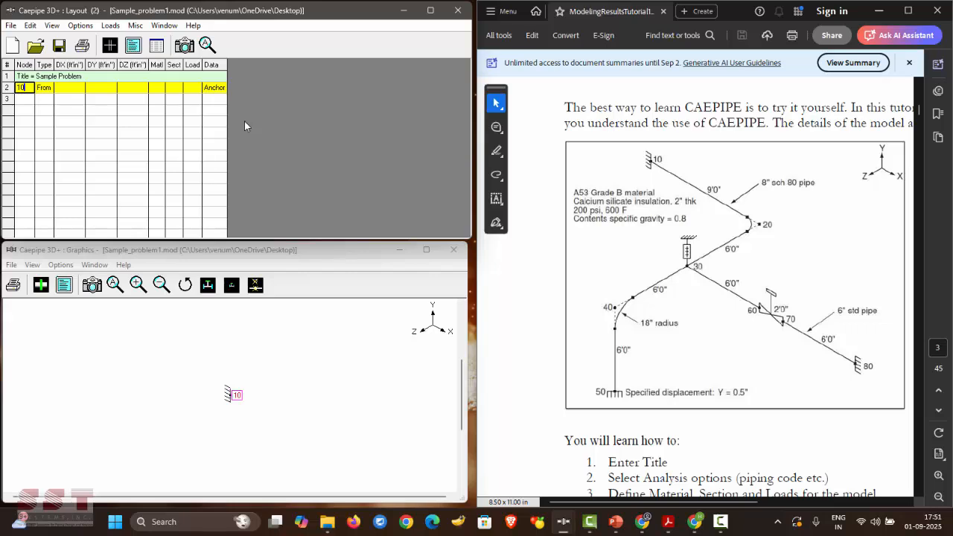
{"action": "left_click", "coordinate": [291, 436]}
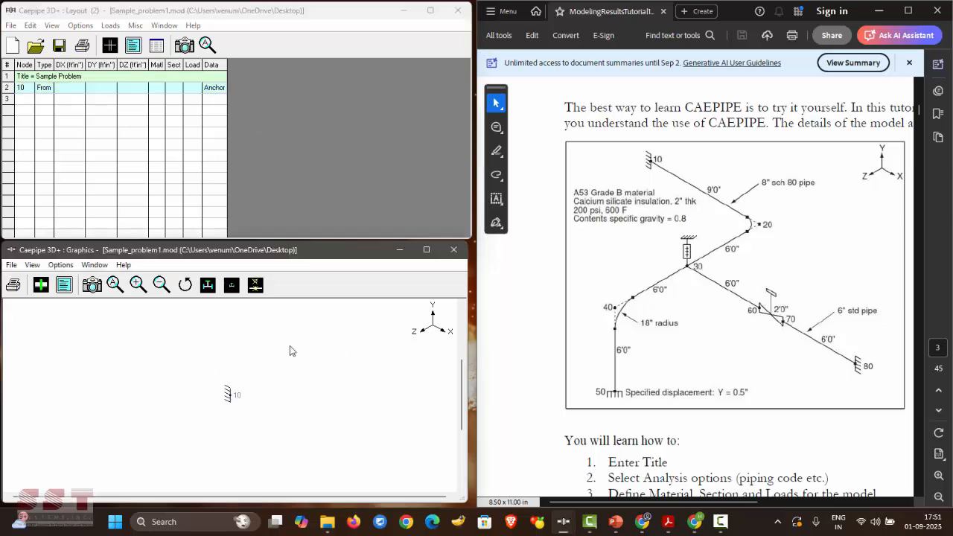
{"action": "left_click", "coordinate": [42, 288]}
{"action": "left_click", "coordinate": [42, 288]}
{"action": "left_click", "coordinate": [41, 289]}
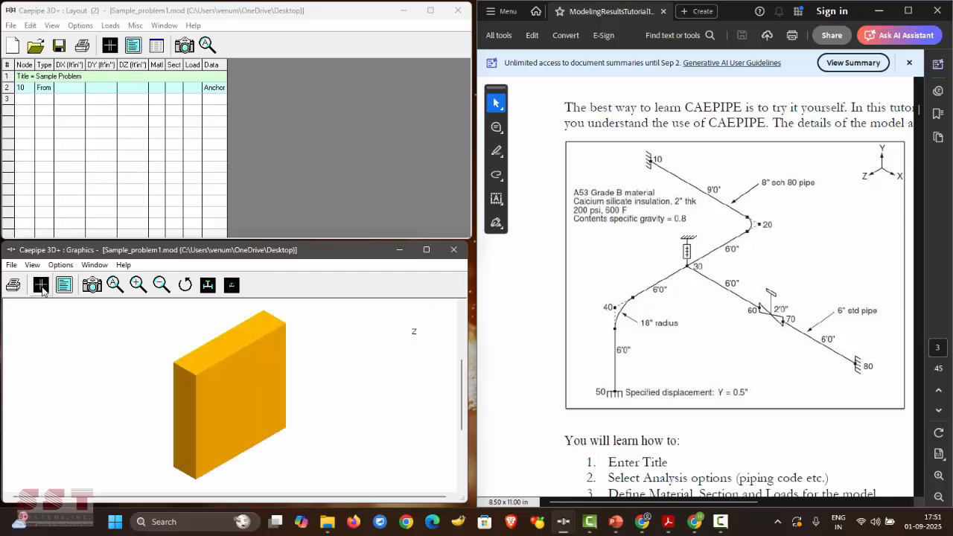
{"action": "left_click", "coordinate": [42, 289]}
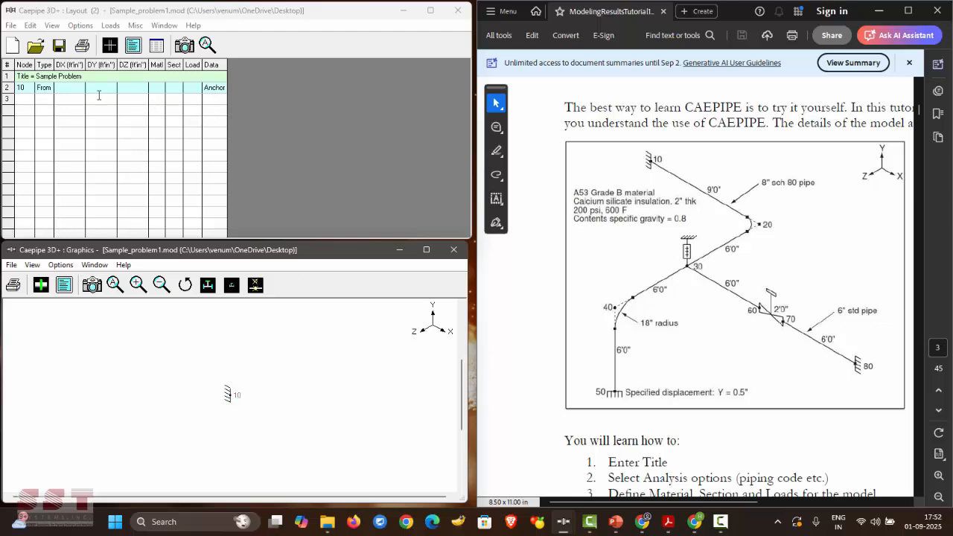
{"action": "left_click", "coordinate": [30, 99]}
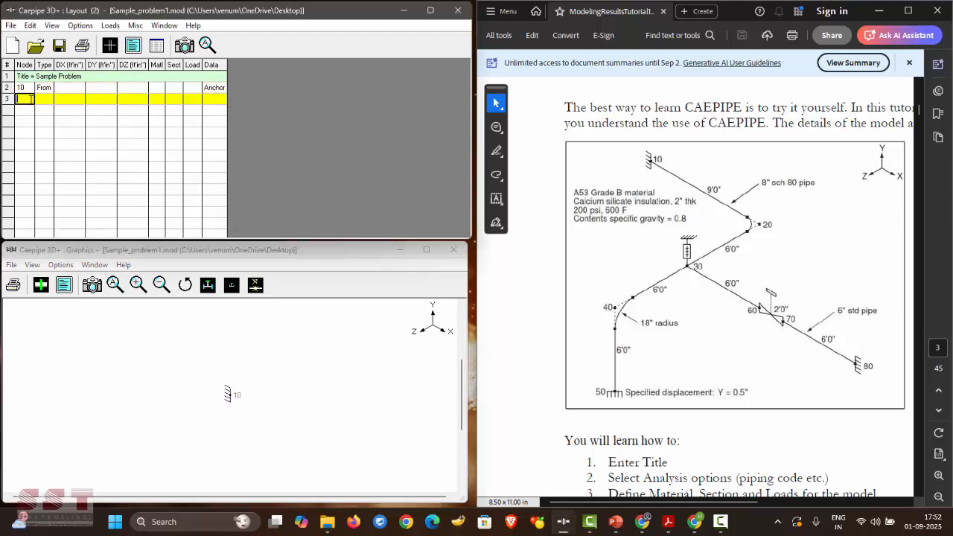
- Enter row 3 as node 20 of type Bend with DX 9'0"
{"action": "type", "text": "20"}
{"action": "key", "text": "Tab"}
{"action": "type", "text": "B"}
{"action": "key", "text": "Tab"}
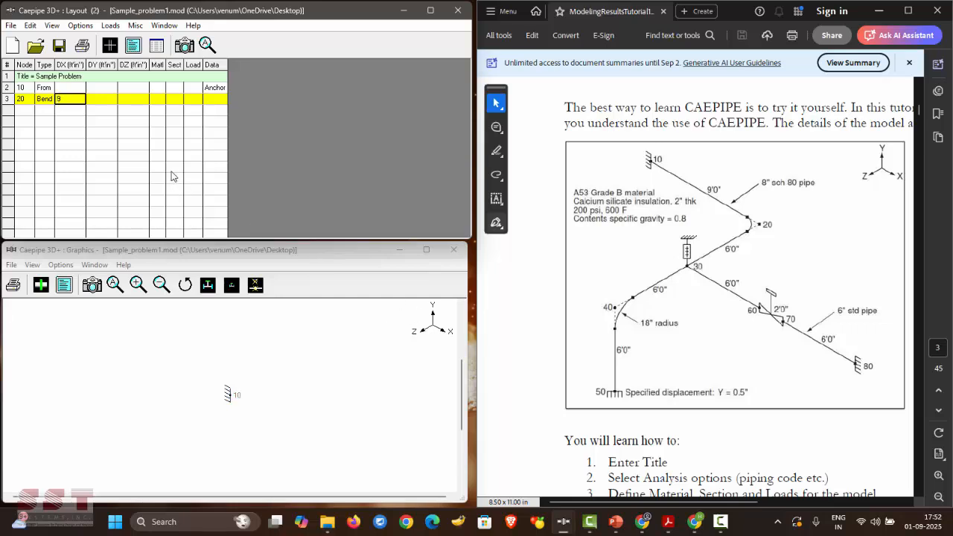
{"action": "key", "text": "Return"}
{"action": "key", "text": "Return"}
{"action": "key", "text": "Return"}
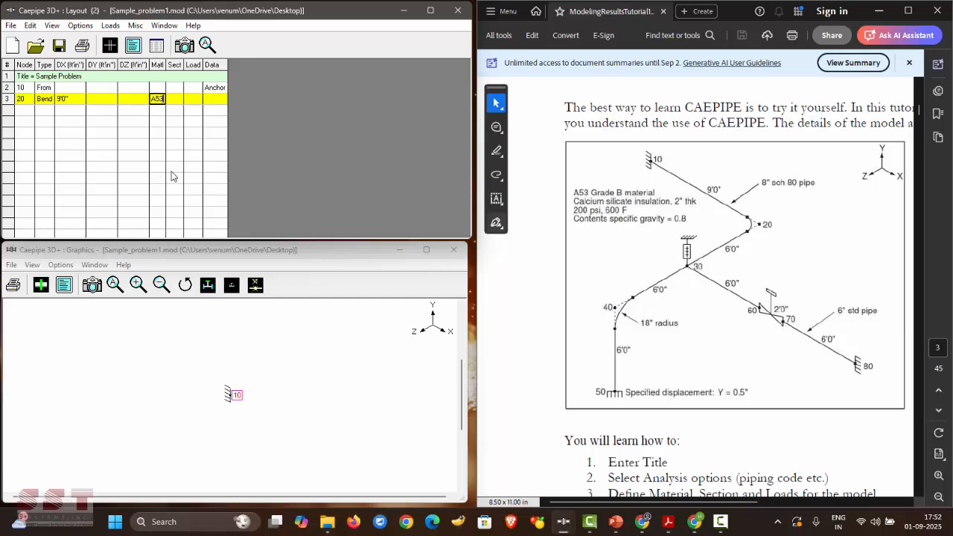
- Assign node 20 material A53 and the 8-inch sch 80 section
{"action": "key", "text": "BackSpace"}
{"action": "key", "text": "Return"}
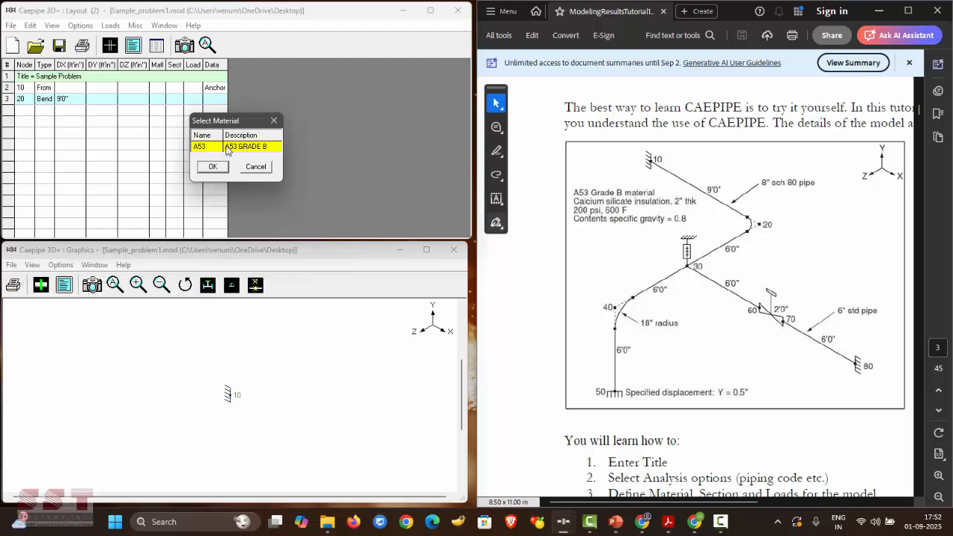
{"action": "left_click", "coordinate": [214, 167]}
{"action": "left_click", "coordinate": [214, 167]}
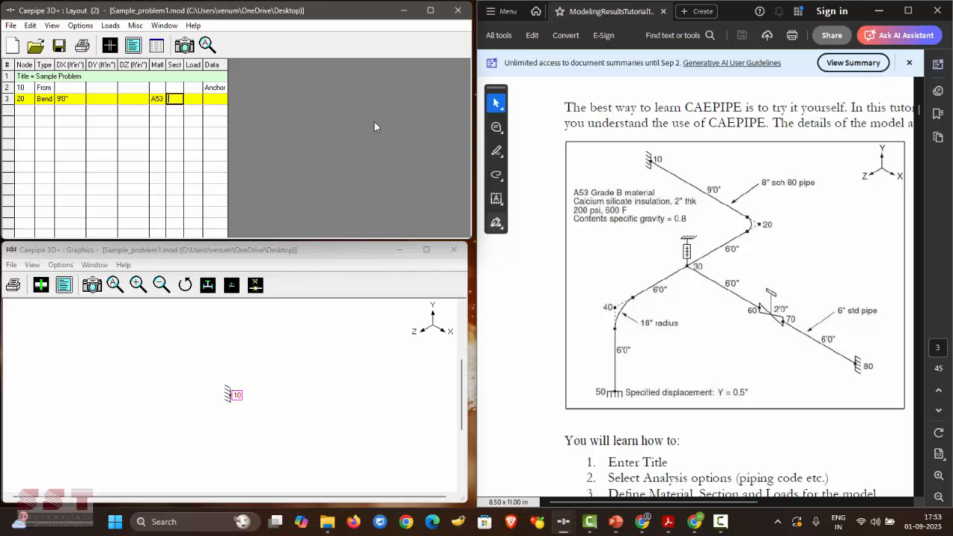
{"action": "key", "text": "Return"}
{"action": "left_click", "coordinate": [193, 169]}
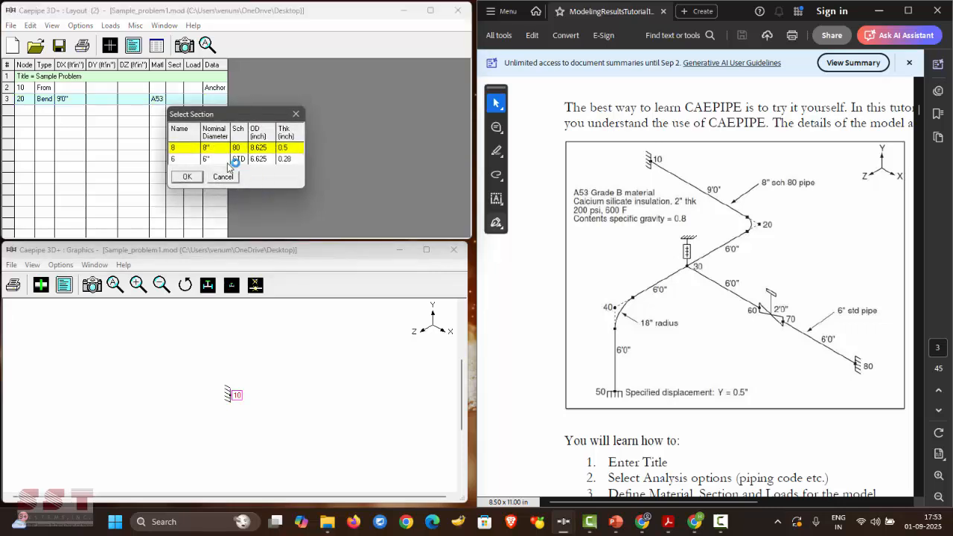
{"action": "left_click", "coordinate": [185, 148]}
{"action": "left_click", "coordinate": [181, 168]}
{"action": "left_click", "coordinate": [191, 151]}
{"action": "left_click", "coordinate": [186, 177]}
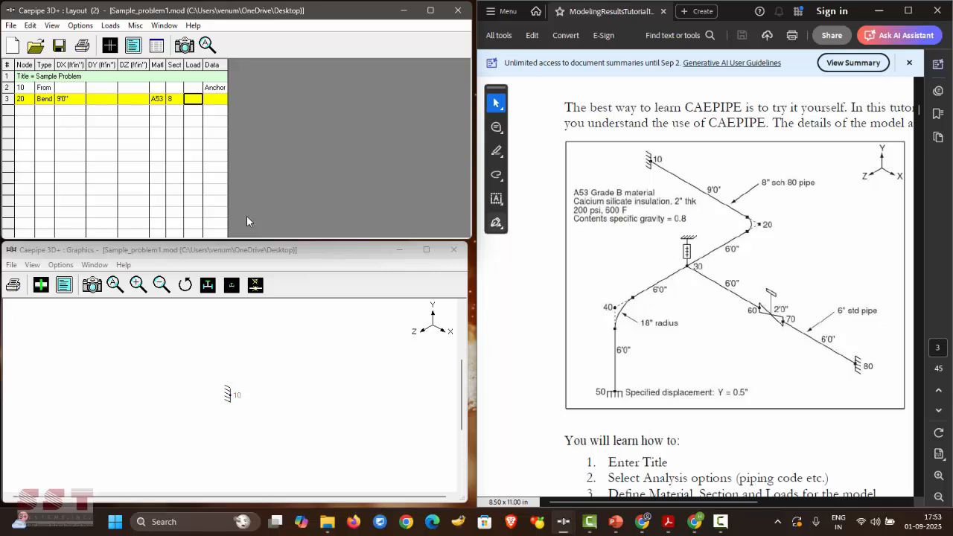
- Assign load 1 to node 20 and commit row 3, drawing pipe from 10 to 20
{"action": "double_click", "coordinate": [193, 99]}
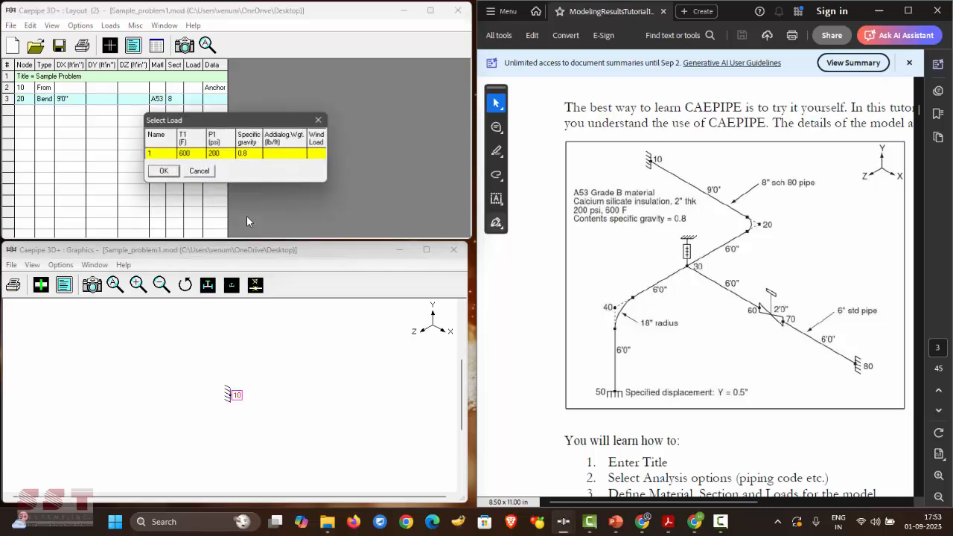
{"action": "left_click", "coordinate": [163, 172]}
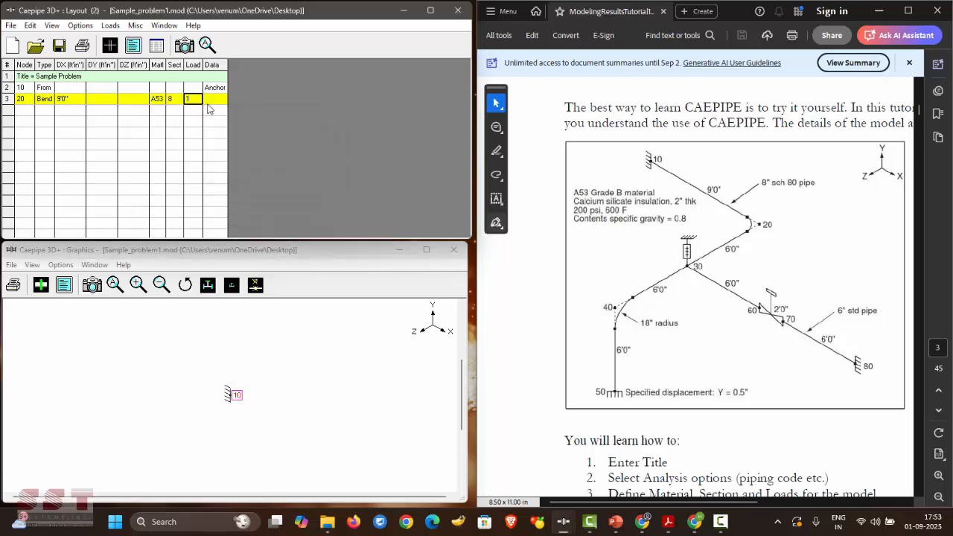
{"action": "key", "text": "Home"}
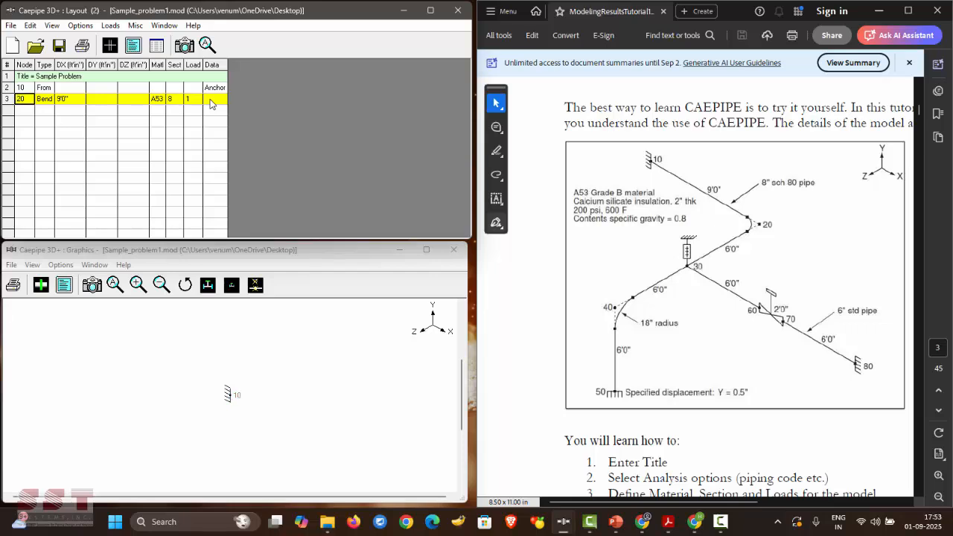
{"action": "key", "text": "Down"}
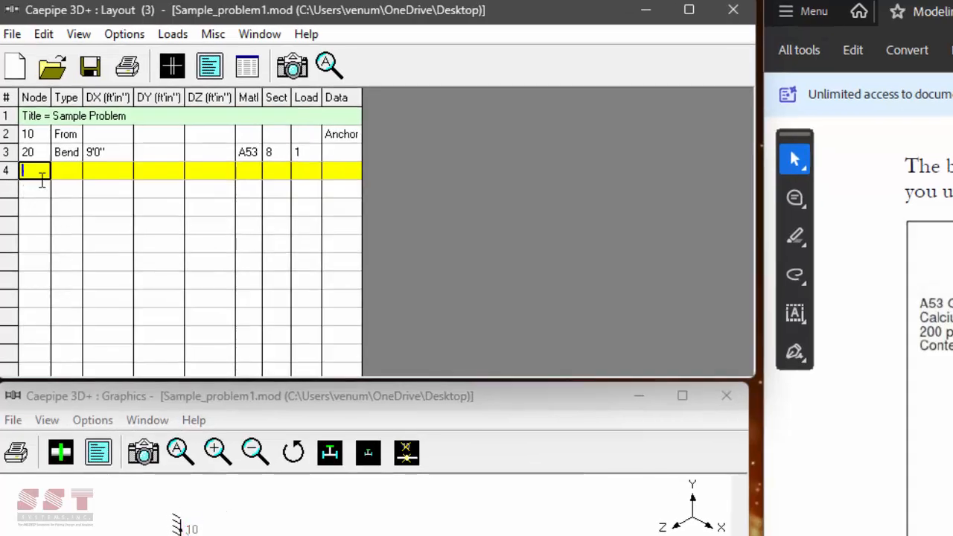
- Enter row 4 as node 30 with DZ 6'0"
{"action": "type", "text": "30"}
{"action": "key", "text": "BackSpace"}
{"action": "key", "text": "BackSpace"}
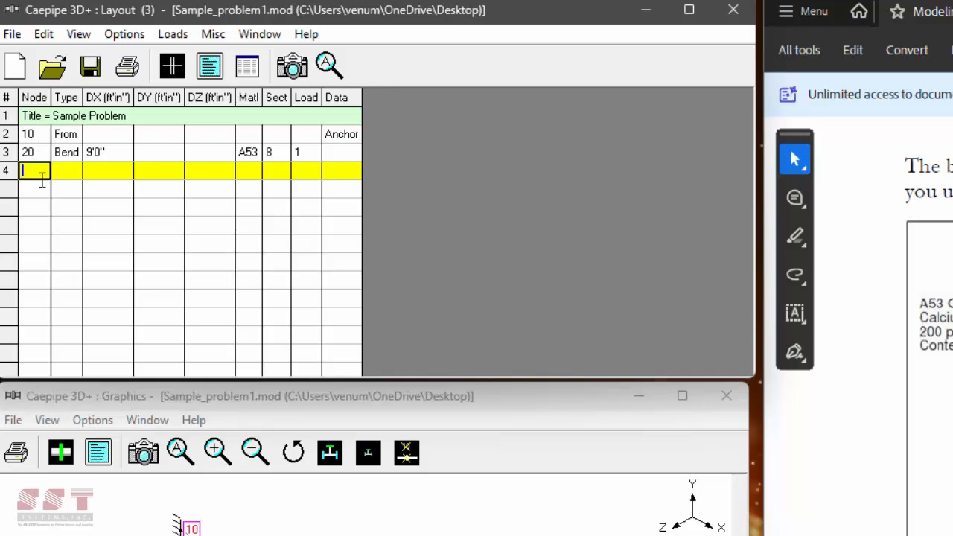
{"action": "type", "text": "30"}
{"action": "key", "text": "Tab"}
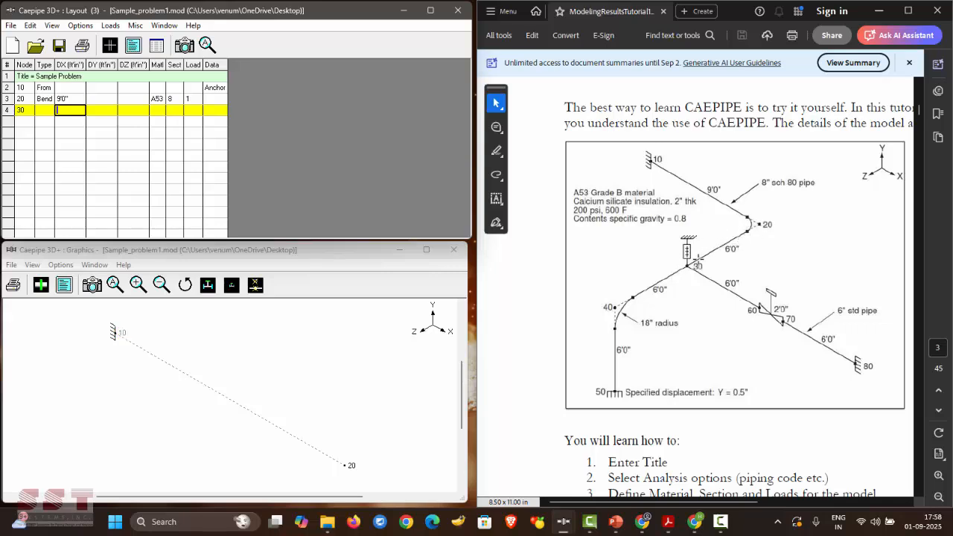
{"action": "key", "text": "Tab"}
{"action": "key", "text": "Tab"}
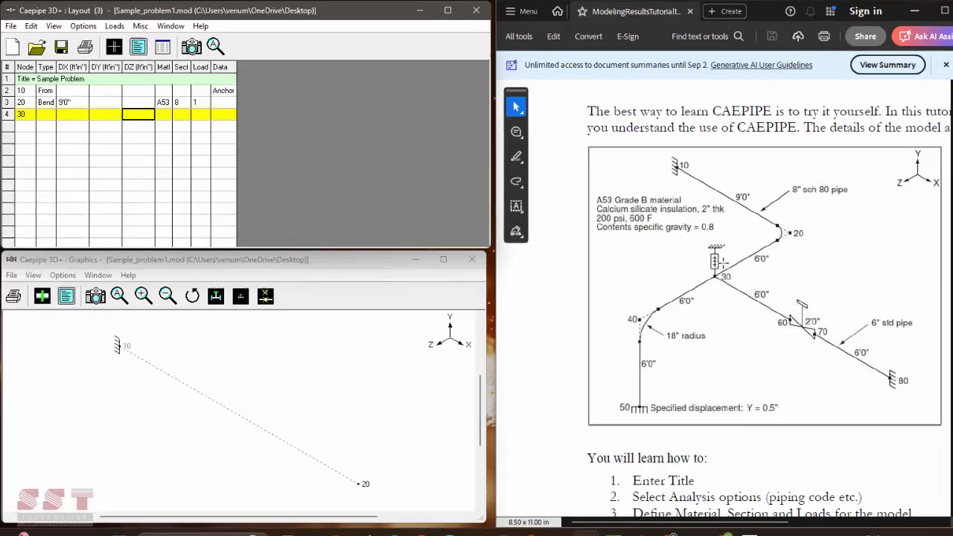
{"action": "type", "text": "6"}
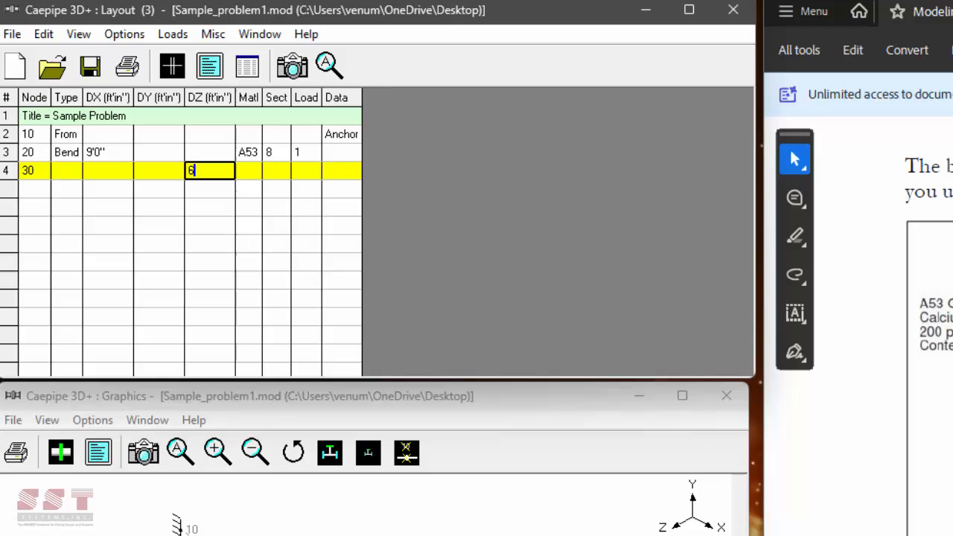
{"action": "key", "text": "Return"}
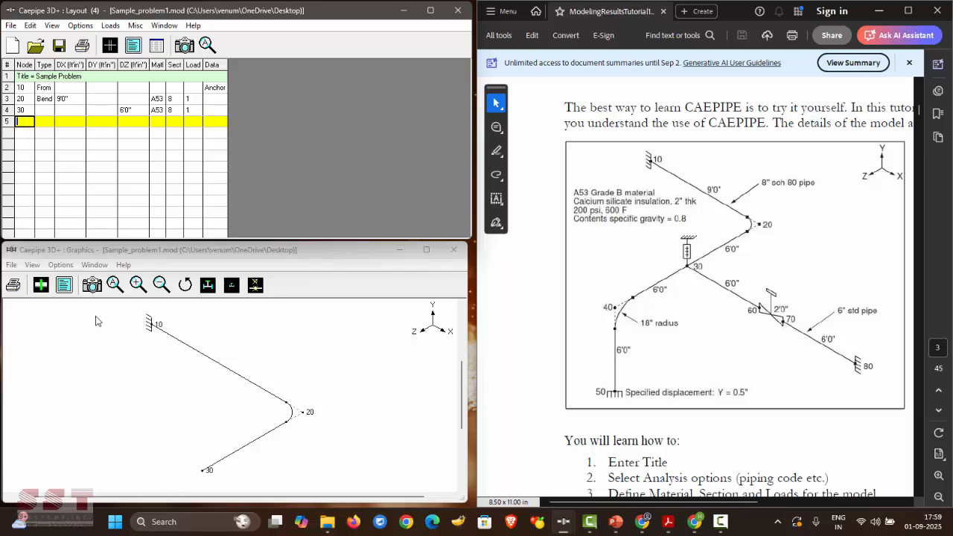
- Preview the model shaded, return to the line drawing, and select node 30's data field
{"action": "left_click", "coordinate": [41, 285]}
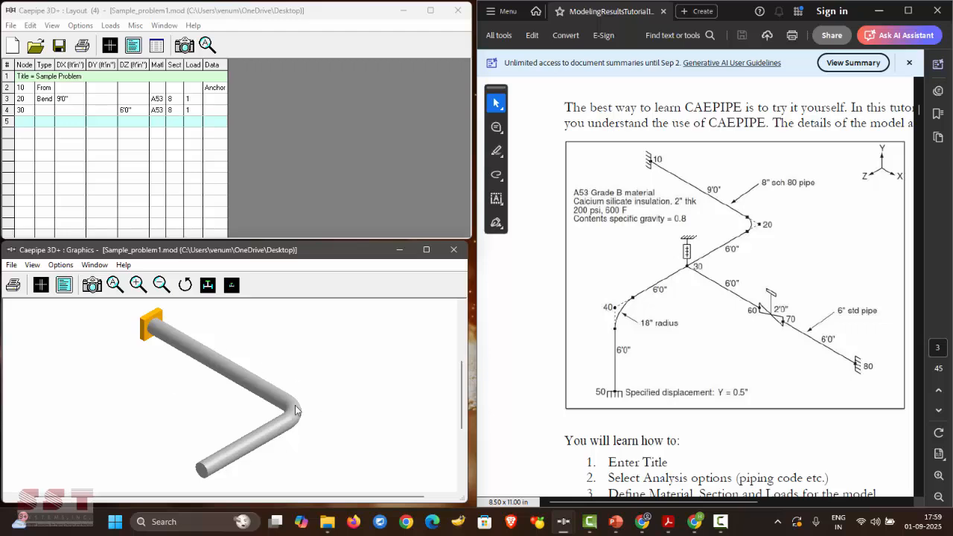
{"action": "left_click", "coordinate": [41, 285]}
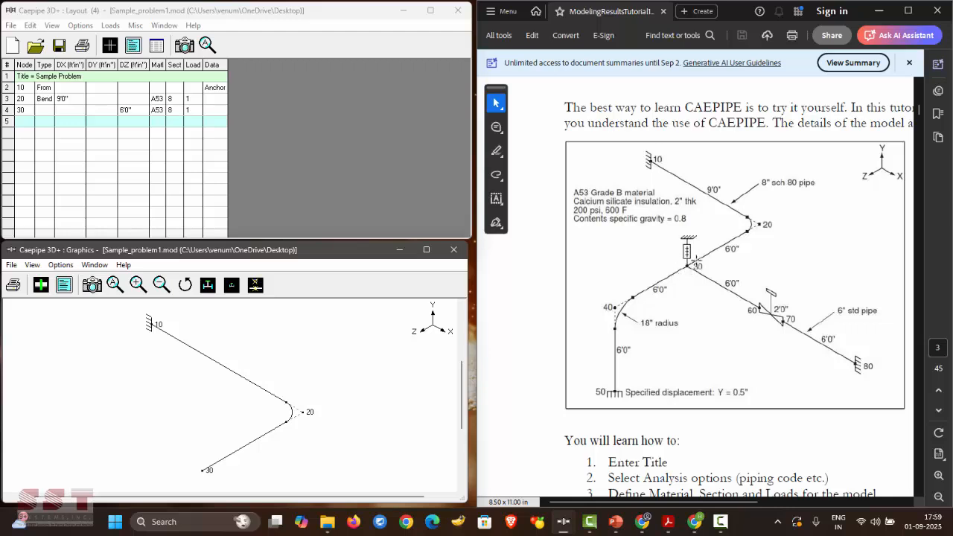
{"action": "left_click", "coordinate": [46, 98]}
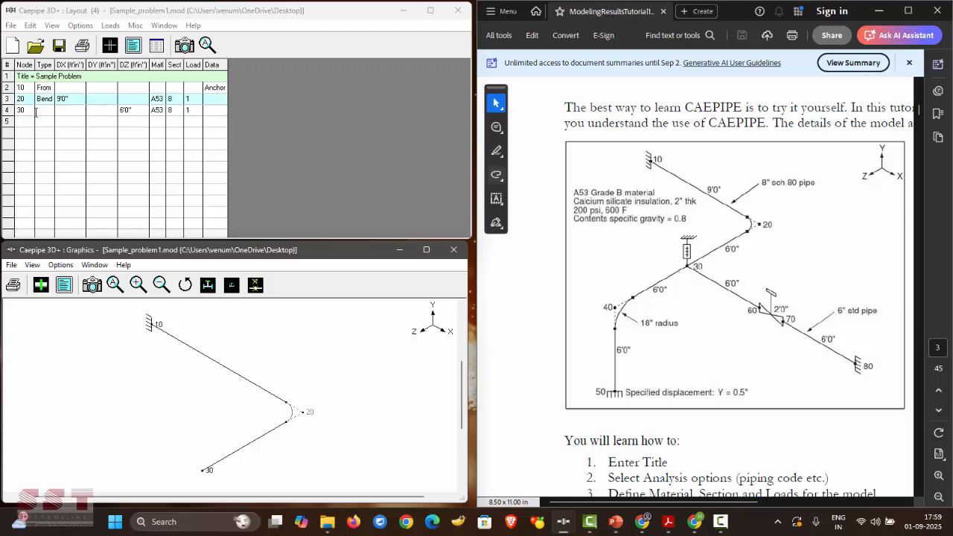
{"action": "left_click", "coordinate": [209, 110]}
{"action": "left_click", "coordinate": [209, 110]}
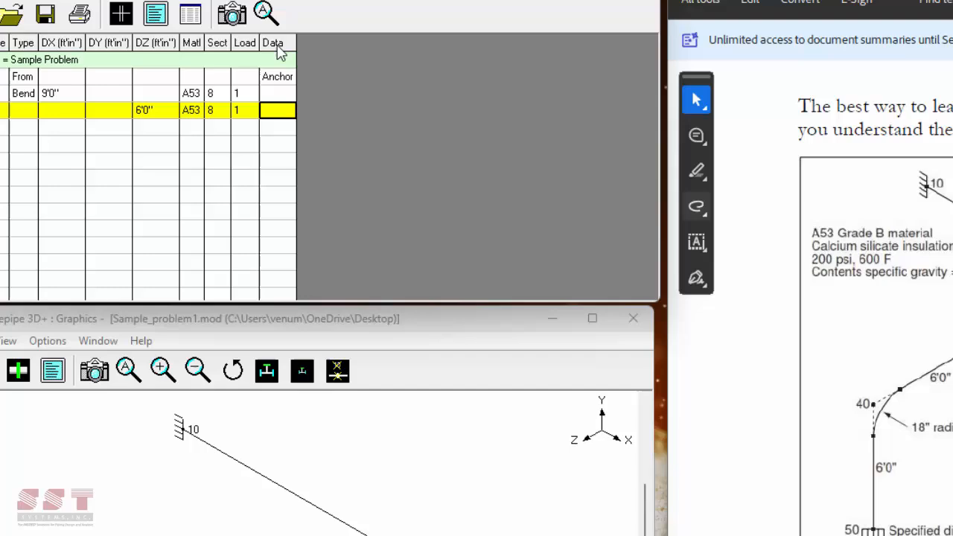
- Place a single Grinnell hanger at node 30 and preview it in the shaded view
{"action": "left_click", "coordinate": [277, 46]}
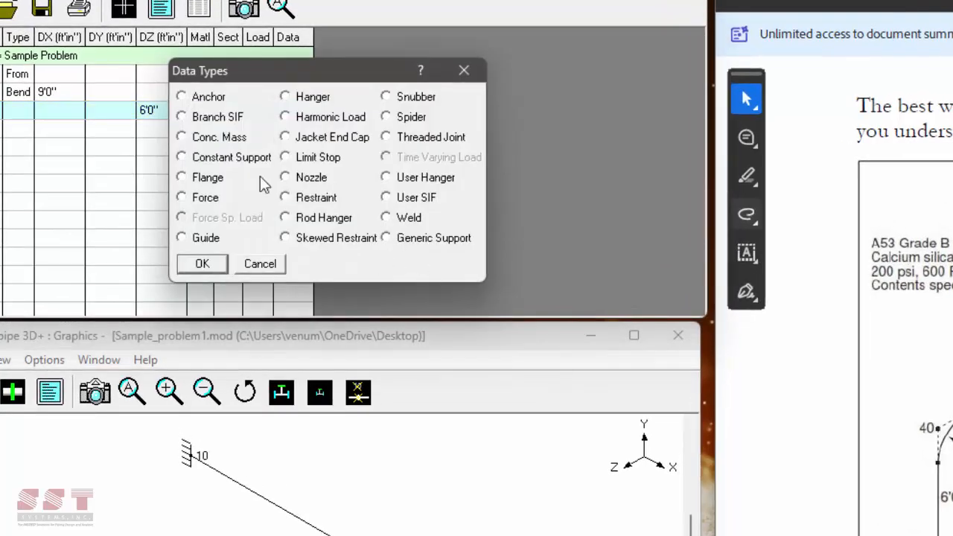
{"action": "double_click", "coordinate": [330, 97]}
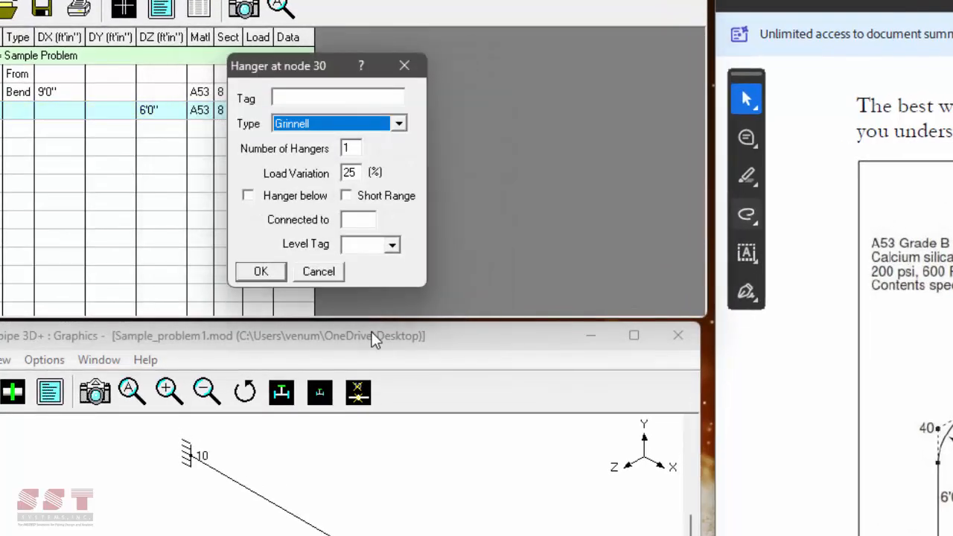
{"action": "left_click", "coordinate": [276, 270]}
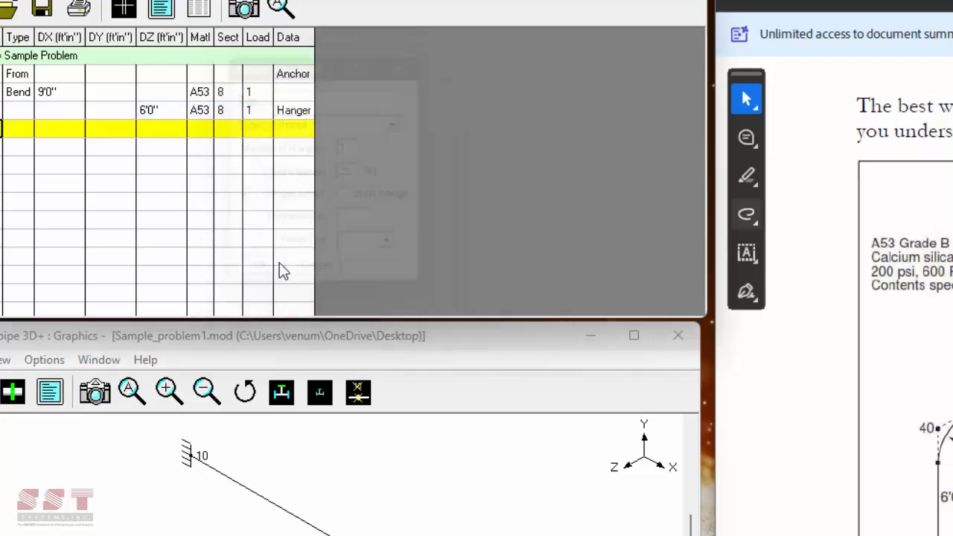
{"action": "right_click", "coordinate": [297, 113]}
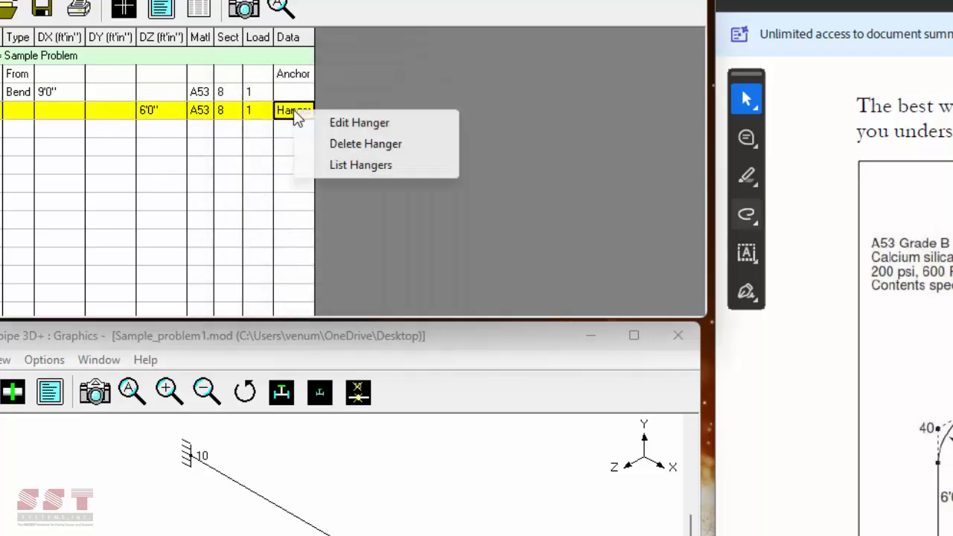
{"action": "left_click", "coordinate": [348, 144]}
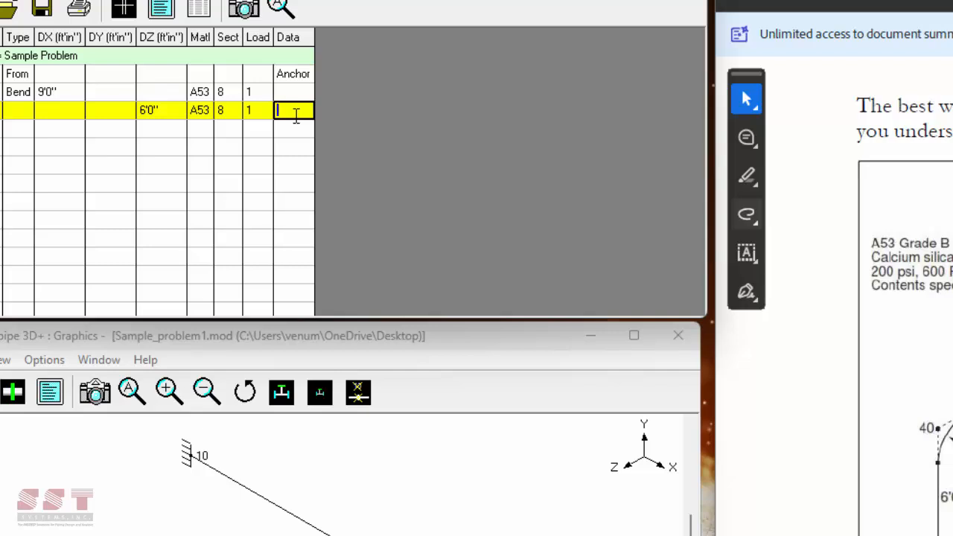
{"action": "type", "text": "h"}
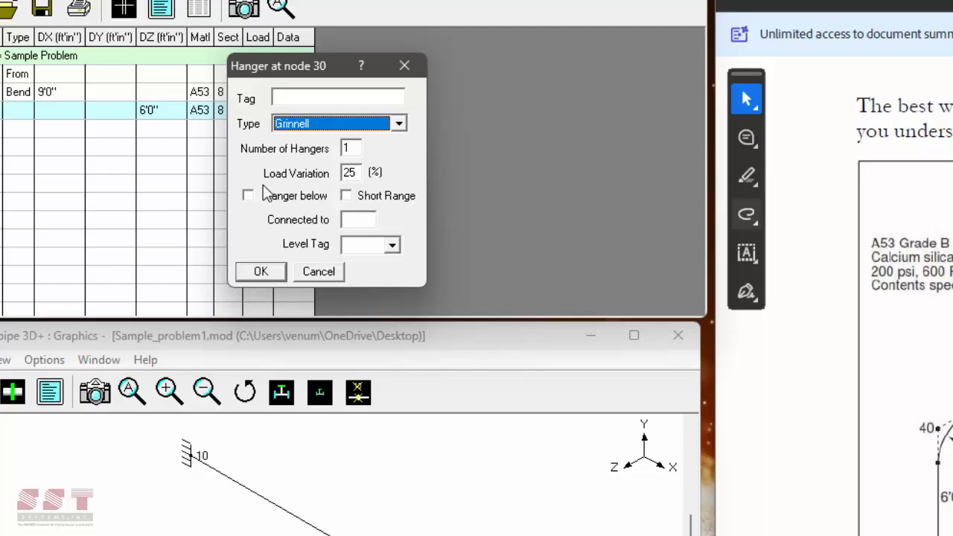
{"action": "left_click_drag", "start_coordinate": [287, 65], "coordinate": [394, 64]}
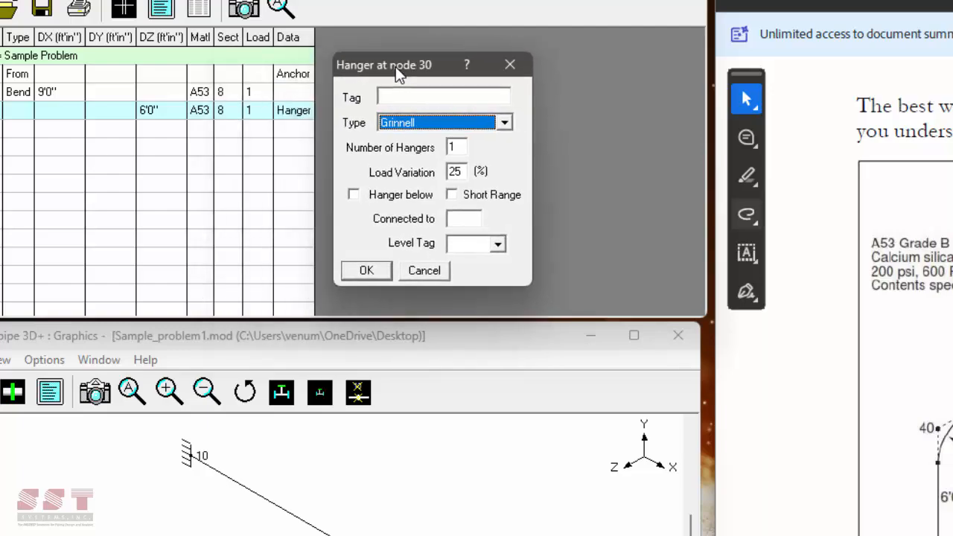
{"action": "left_click", "coordinate": [360, 270]}
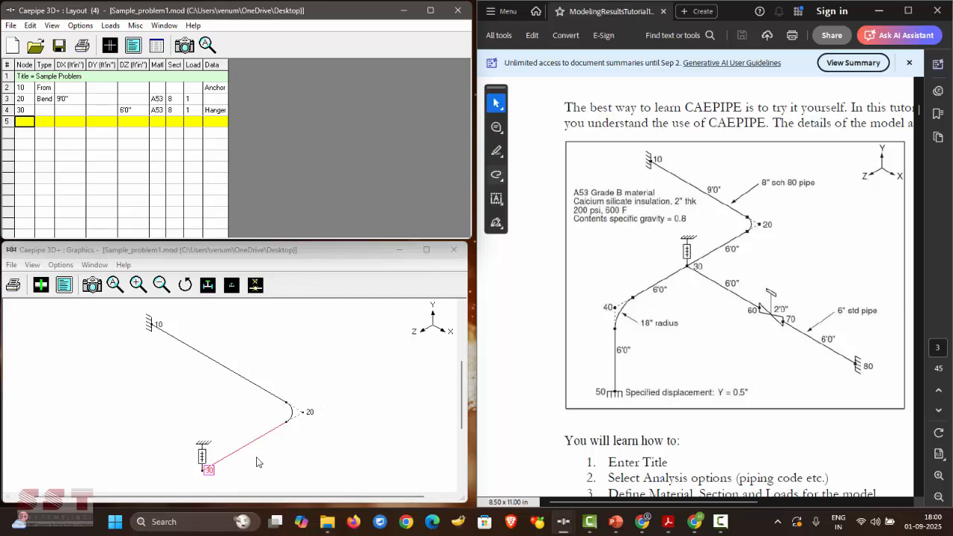
{"action": "left_click", "coordinate": [42, 285]}
{"action": "left_click", "coordinate": [41, 285]}
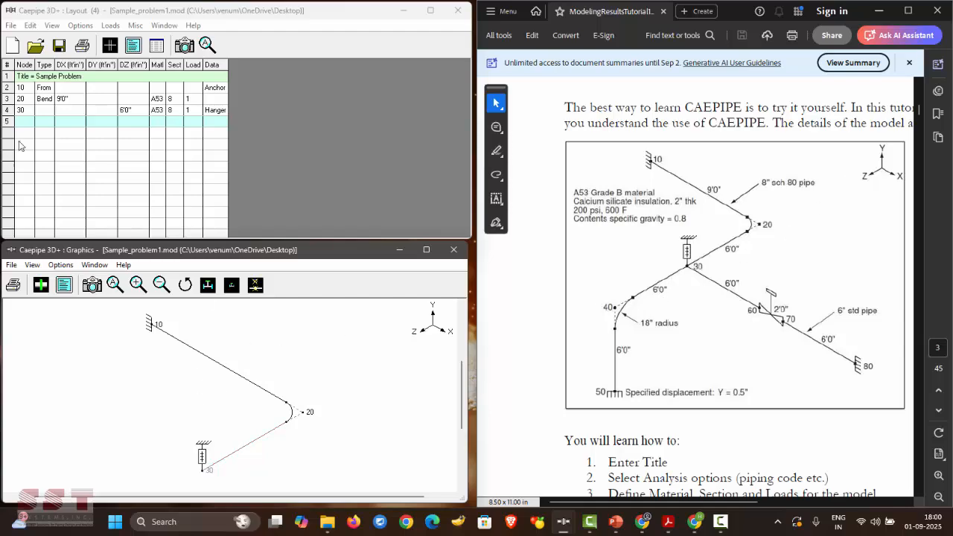
- Enter row 5 as node 40 of type Bend with DZ 6'0"
{"action": "left_click", "coordinate": [123, 149]}
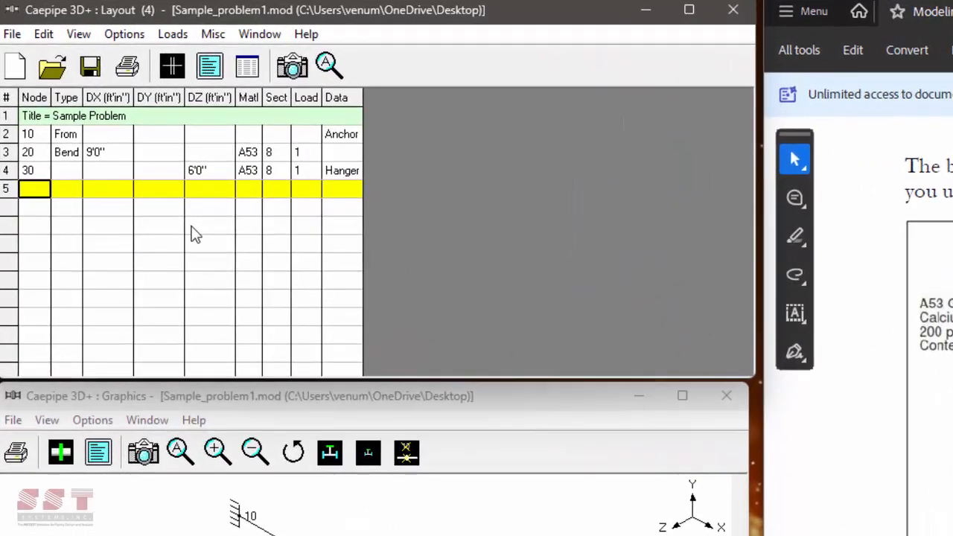
{"action": "type", "text": "40"}
{"action": "key", "text": "Tab"}
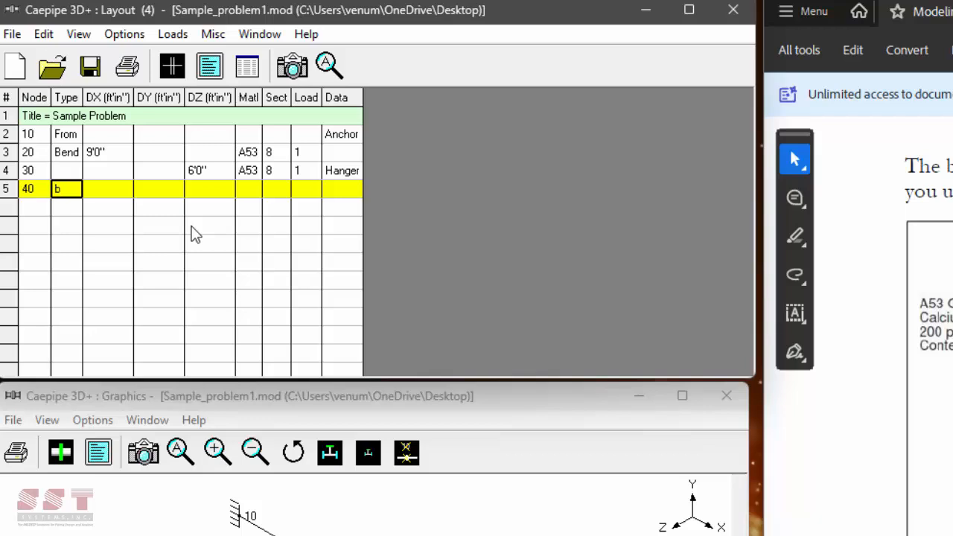
{"action": "type", "text": "b"}
{"action": "key", "text": "Tab"}
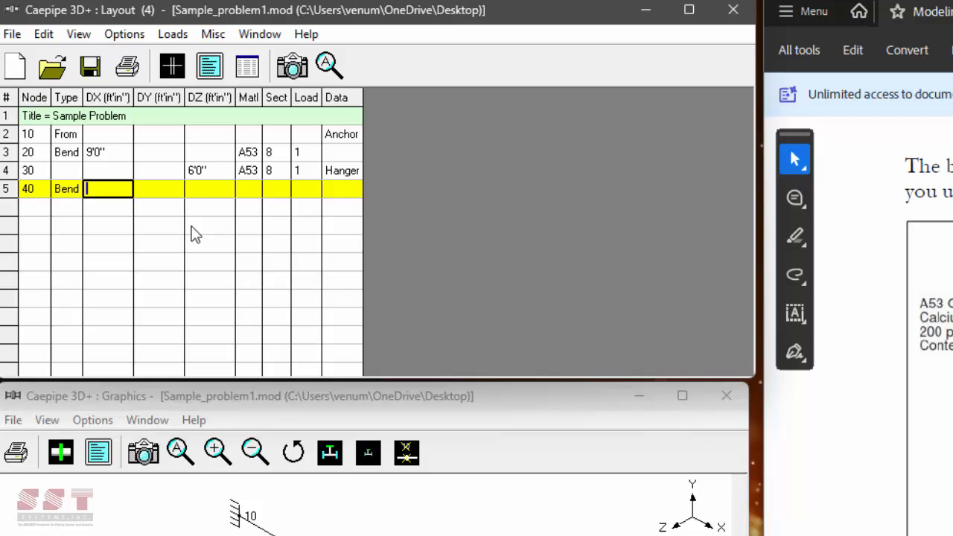
{"action": "key", "text": "Tab"}
{"action": "key", "text": "Tab"}
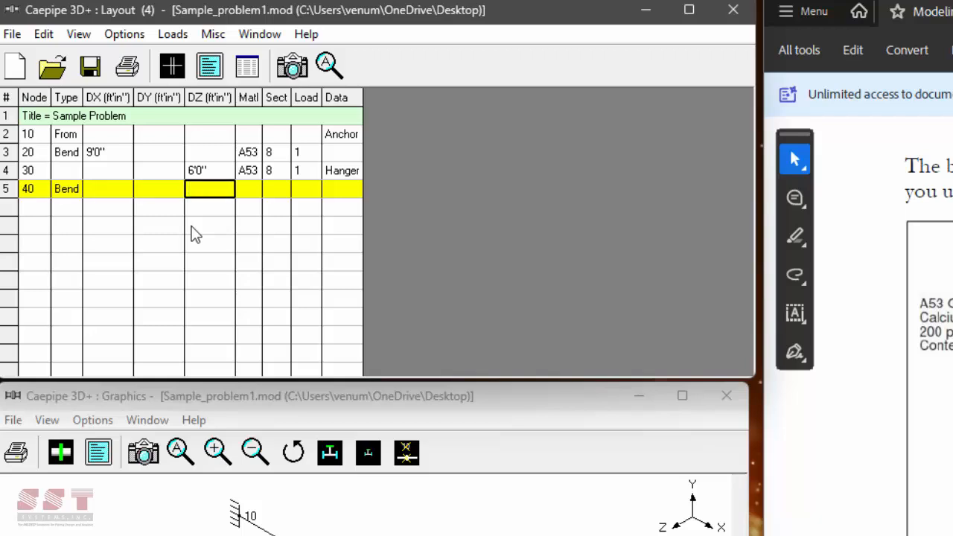
{"action": "type", "text": "6"}
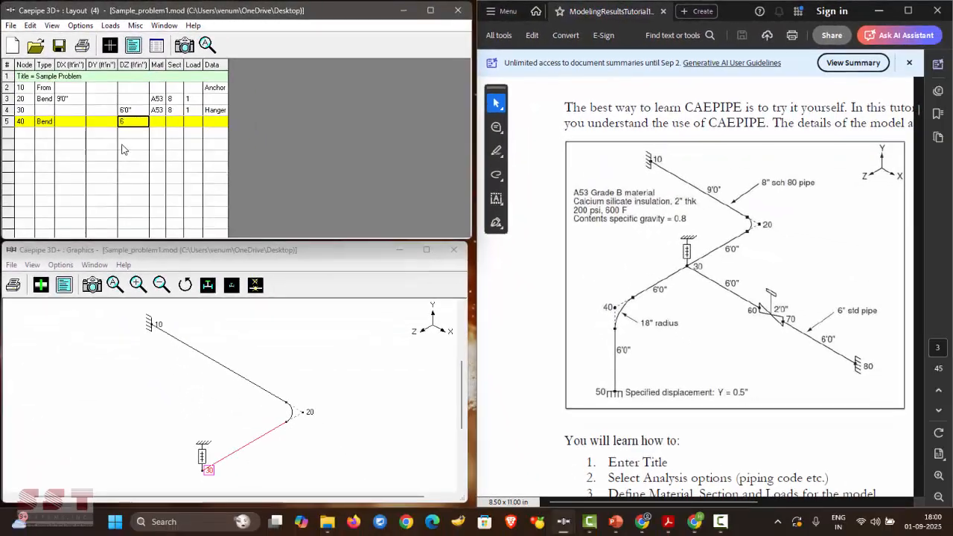
{"action": "key", "text": "Return"}
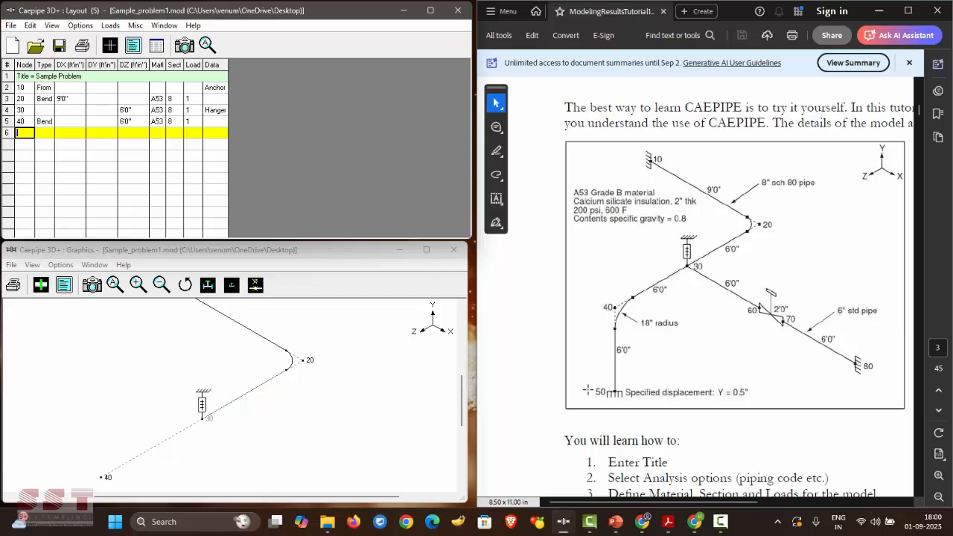
- Enter row 6 as node 50 with DY -6'0" and fit the whole model in view
{"action": "type", "text": "50"}
{"action": "key", "text": "Tab"}
{"action": "key", "text": "Tab"}
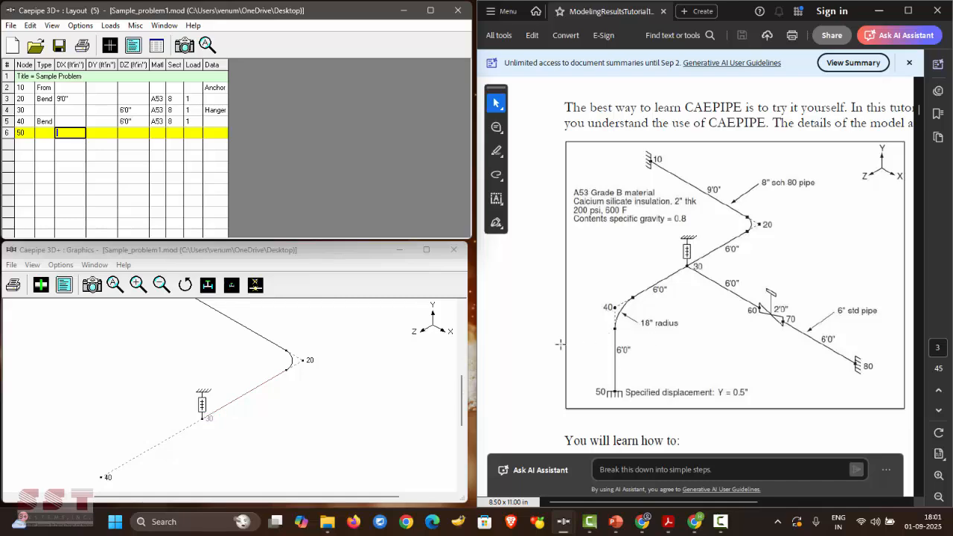
{"action": "key", "text": "Tab"}
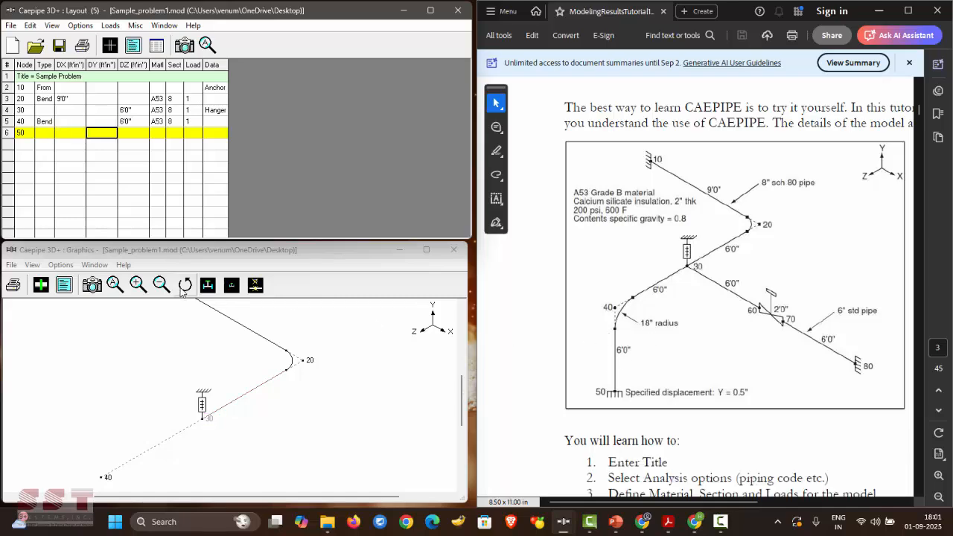
{"action": "type", "text": "-6"}
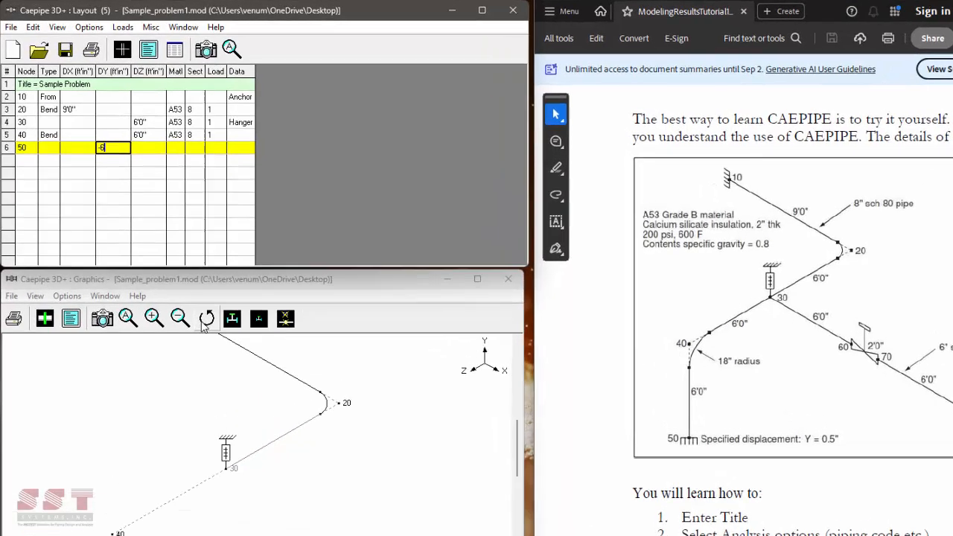
{"action": "key", "text": "Return"}
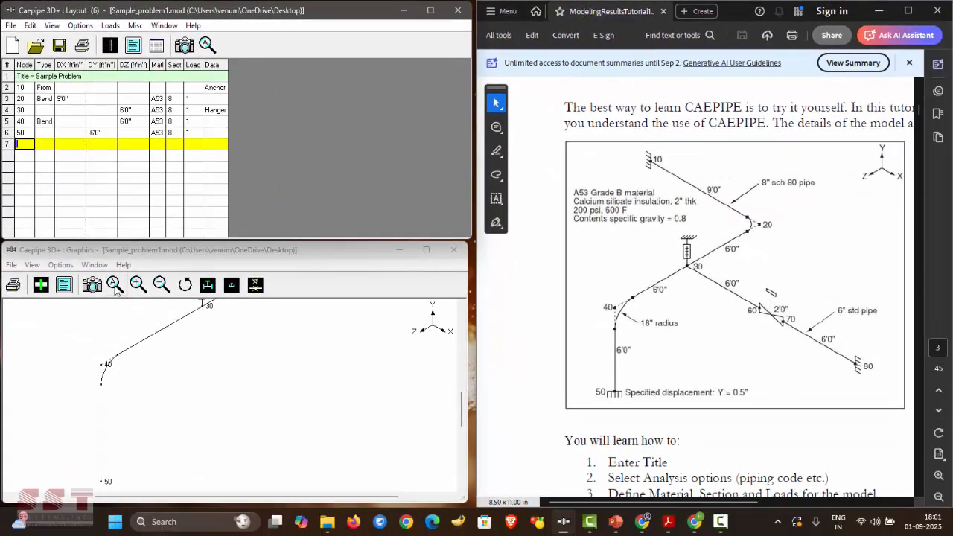
{"action": "left_click", "coordinate": [153, 382]}
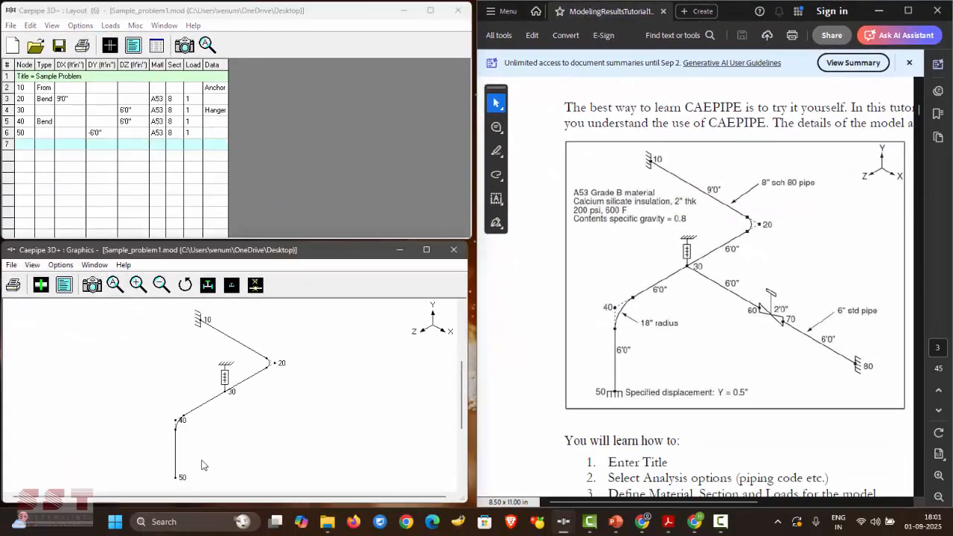
{"action": "left_click", "coordinate": [41, 284]}
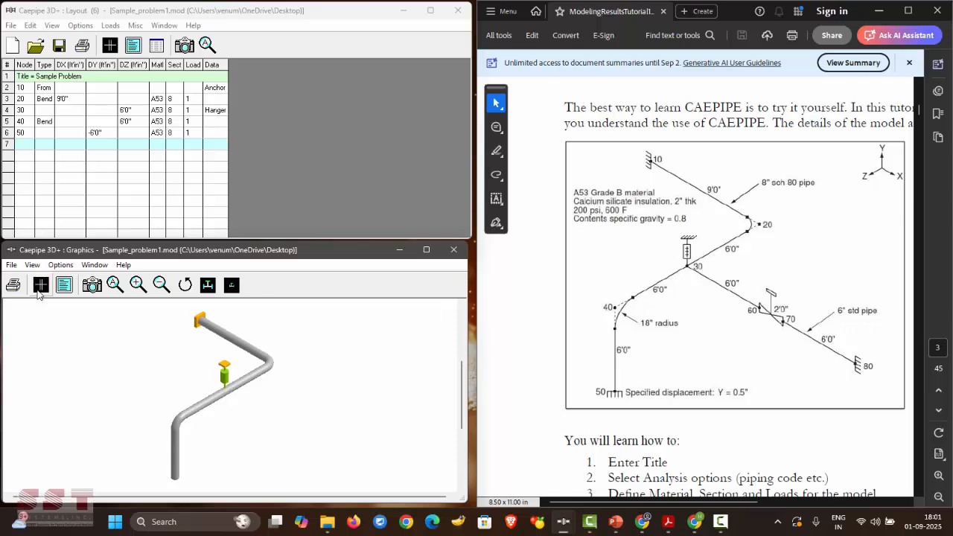
{"action": "left_click", "coordinate": [39, 291]}
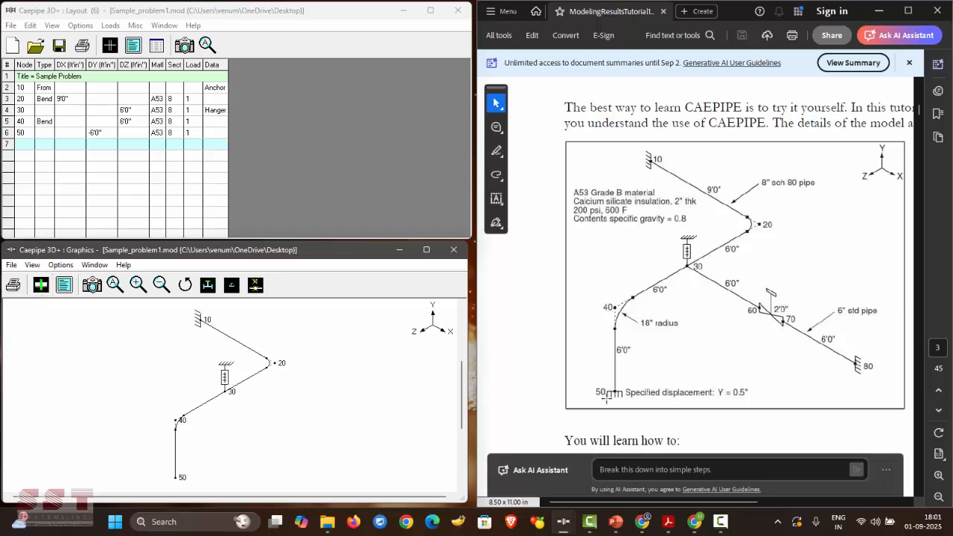
- Add an Anchor as node 50's data and review its options
{"action": "left_click", "coordinate": [221, 130]}
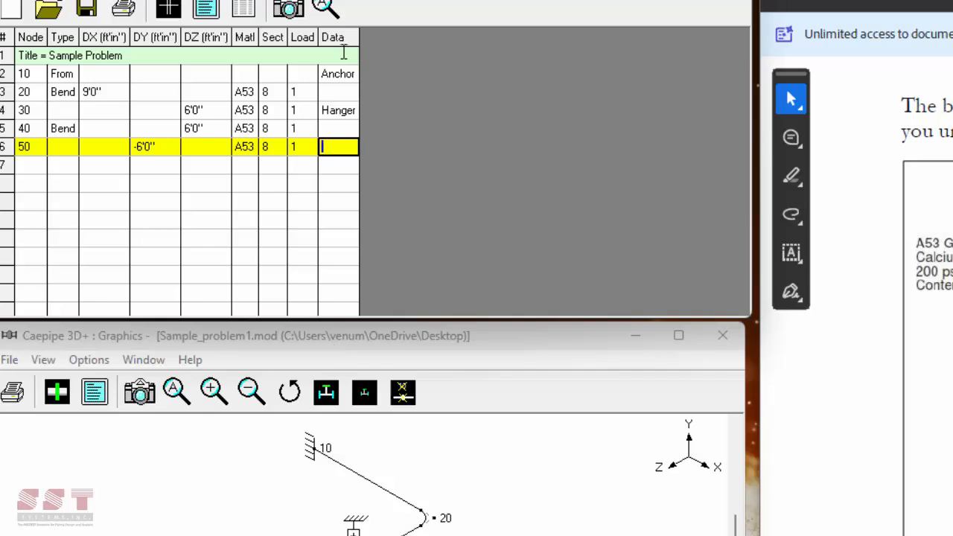
{"action": "key", "text": "ctrl+d"}
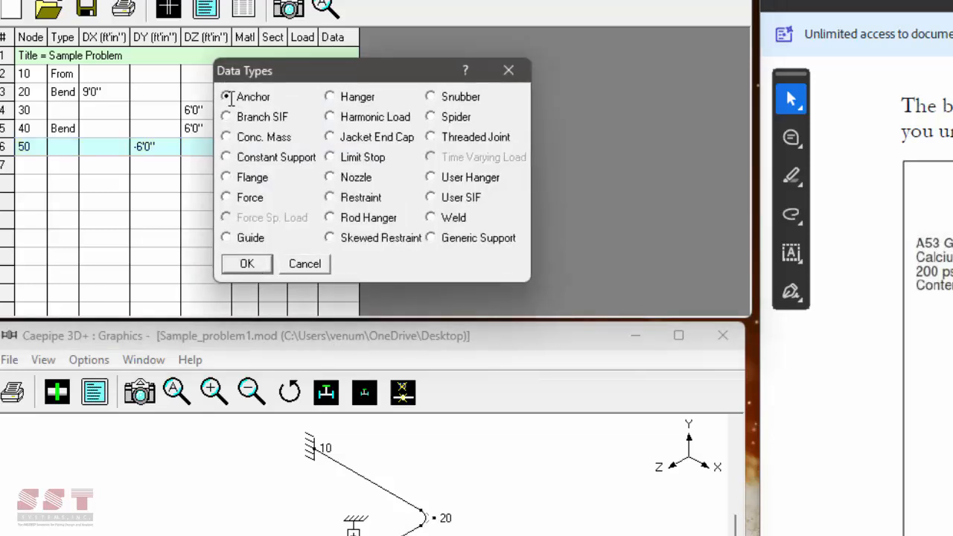
{"action": "double_click", "coordinate": [231, 98]}
{"action": "right_click", "coordinate": [350, 147]}
{"action": "left_click", "coordinate": [384, 186]}
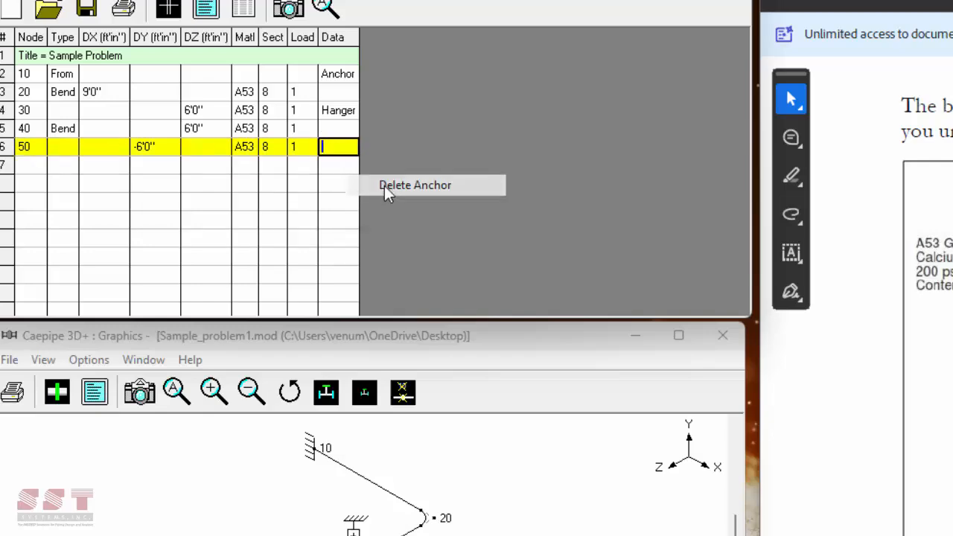
{"action": "key", "text": "Return"}
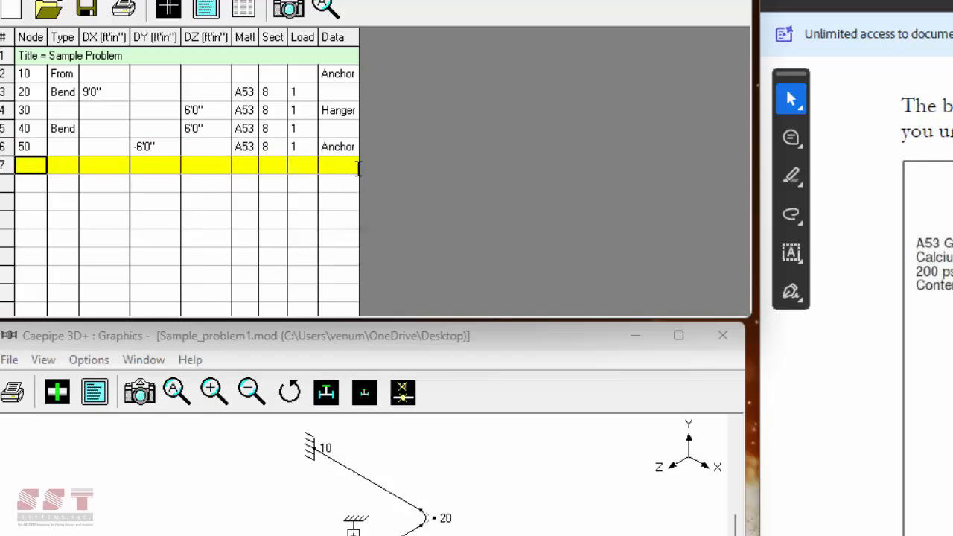
- Give node 50's anchor a 0.5 inch specified Y displacement for load case T1
{"action": "left_click", "coordinate": [348, 147]}
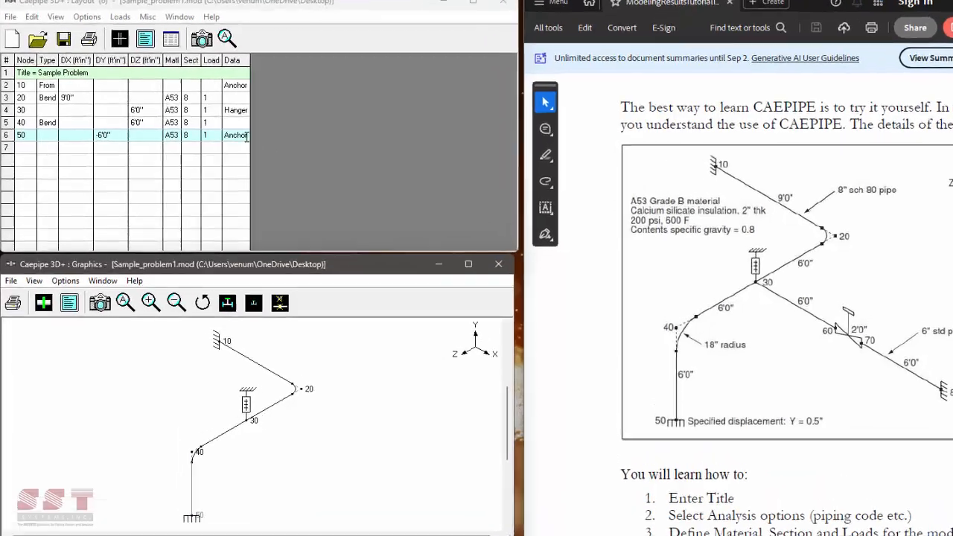
{"action": "double_click", "coordinate": [246, 137]}
{"action": "left_click_drag", "start_coordinate": [384, 91], "coordinate": [408, 89]}
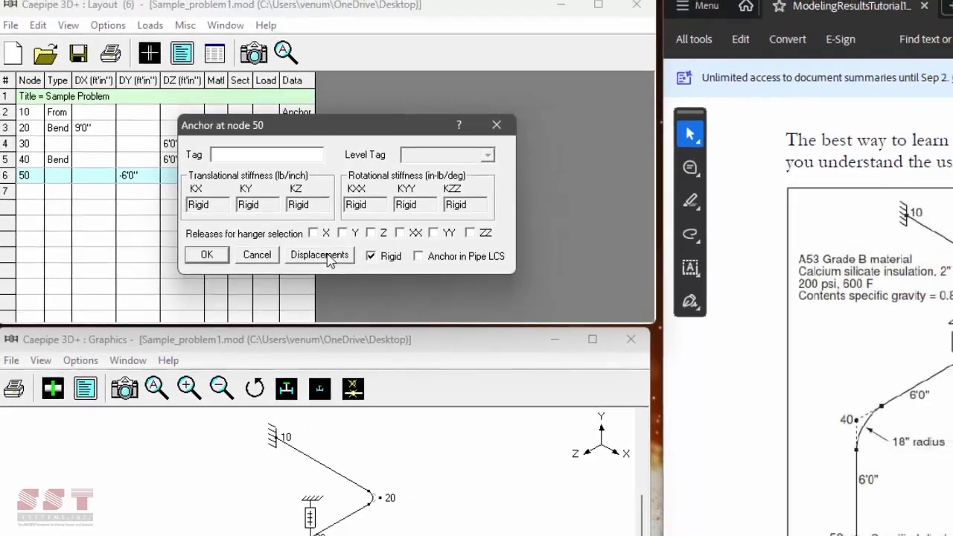
{"action": "left_click", "coordinate": [330, 255]}
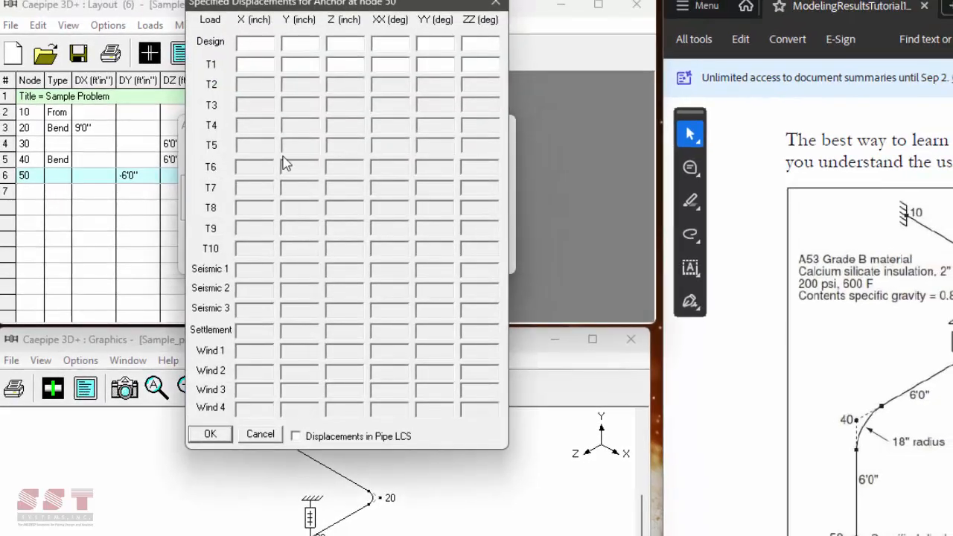
{"action": "left_click_drag", "start_coordinate": [284, 11], "coordinate": [388, 85]}
{"action": "left_click", "coordinate": [400, 137]}
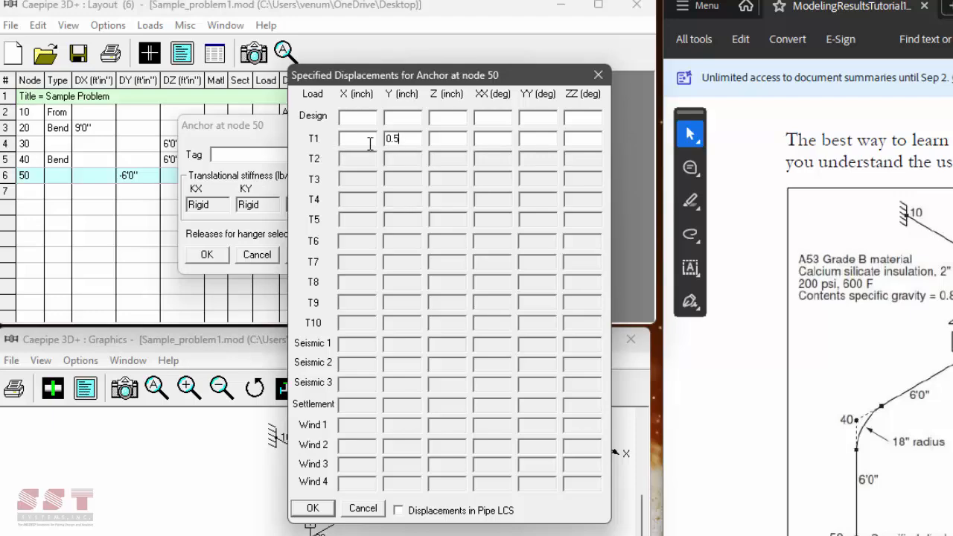
{"action": "left_click", "coordinate": [312, 508]}
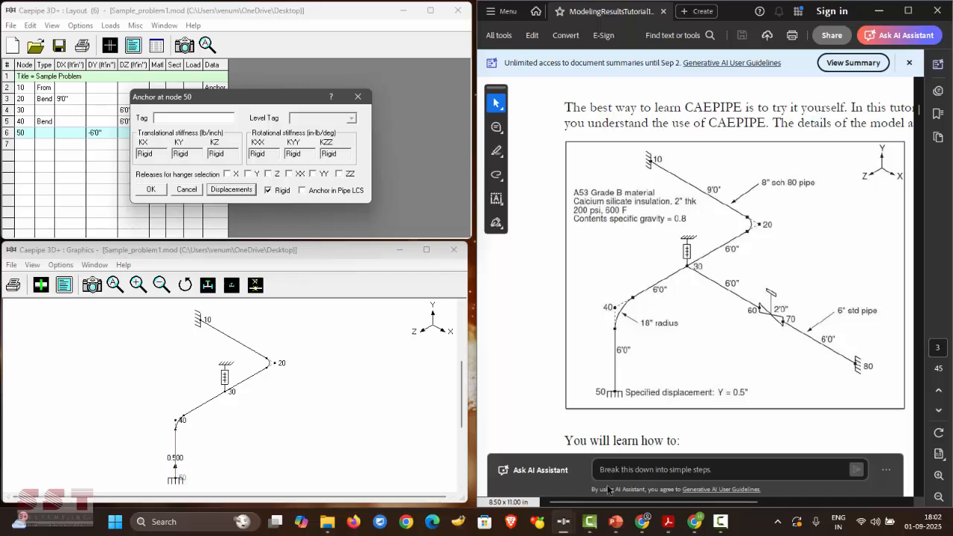
{"action": "left_click", "coordinate": [151, 189]}
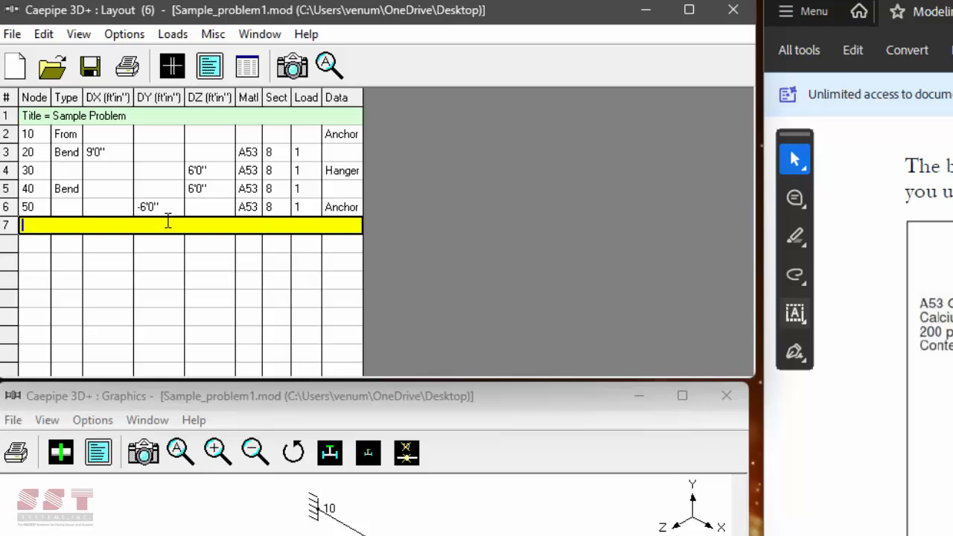
- Add the '6 inch STD Pipe' comment row, then row 8 as node 30 of type From
{"action": "type", "text": "6 inch STD Pipe"}
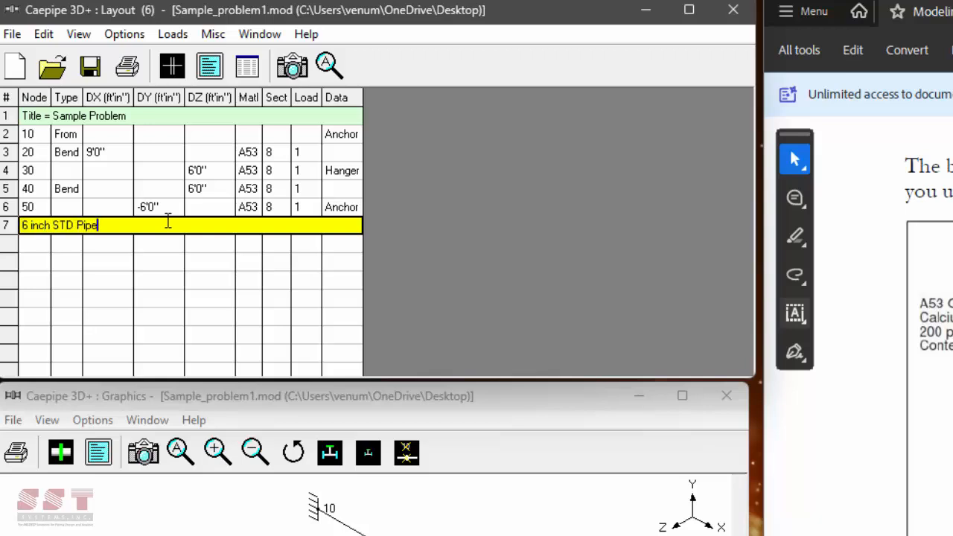
{"action": "key", "text": "Return"}
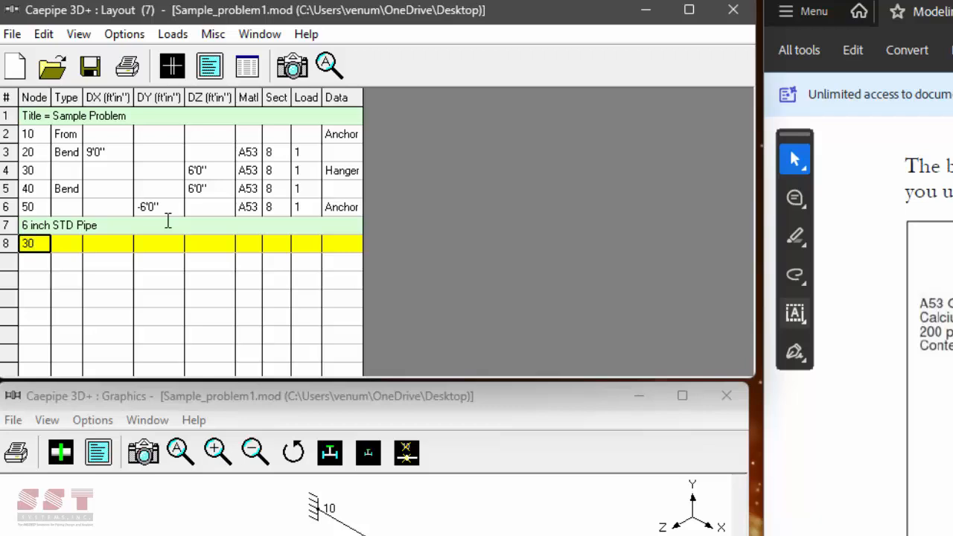
{"action": "key", "text": "Tab"}
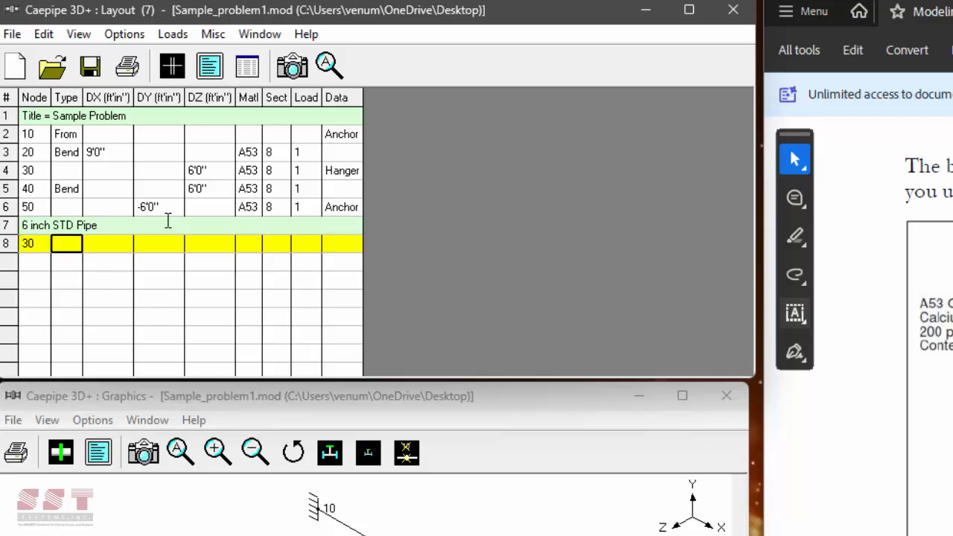
{"action": "type", "text": "F"}
{"action": "key", "text": "Tab"}
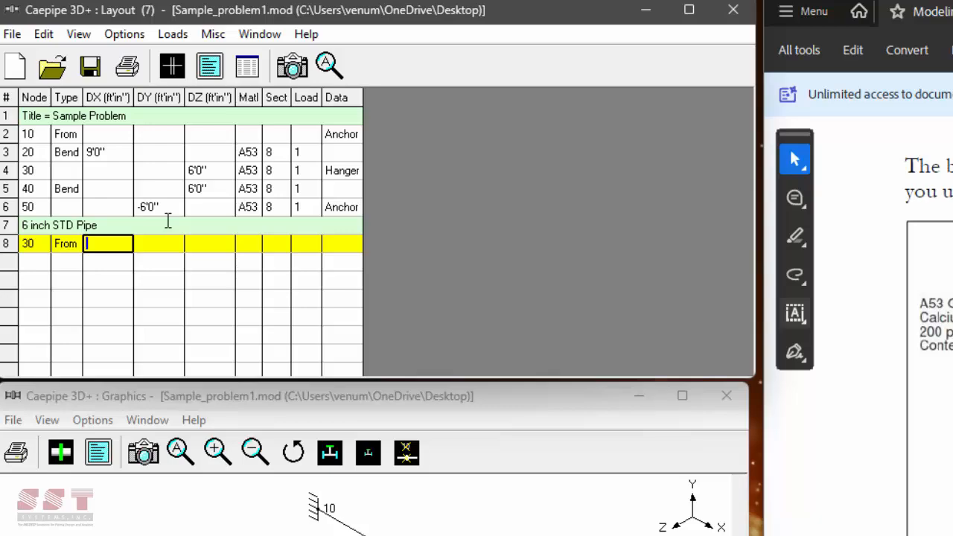
{"action": "key", "text": "Return"}
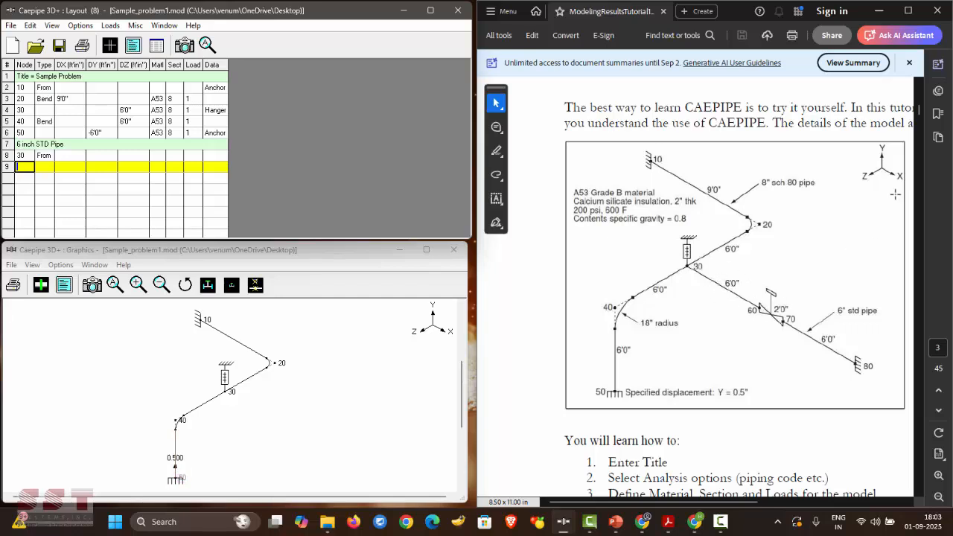
- Enter row 9 as node 60 with DX 6'0"
{"action": "type", "text": "60"}
{"action": "key", "text": "Return"}
{"action": "type", "text": "6"}
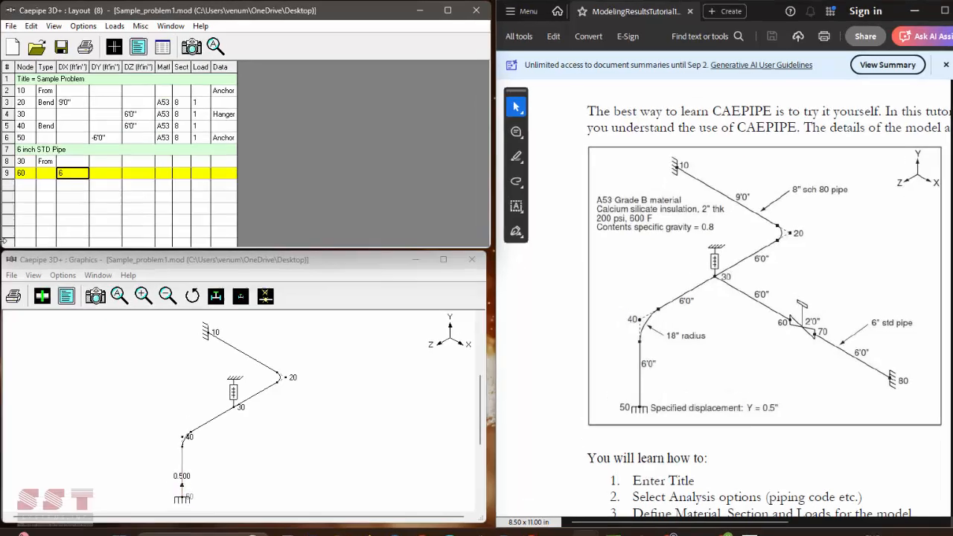
{"action": "key", "text": "Return"}
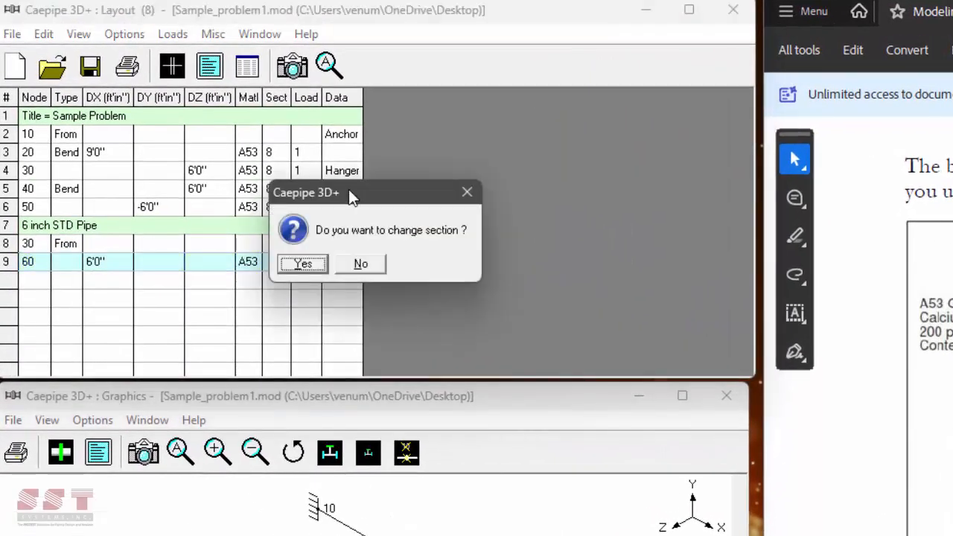
- Change node 60's section to 6 inch STD and commit load 1
{"action": "left_click_drag", "start_coordinate": [348, 189], "coordinate": [500, 187]}
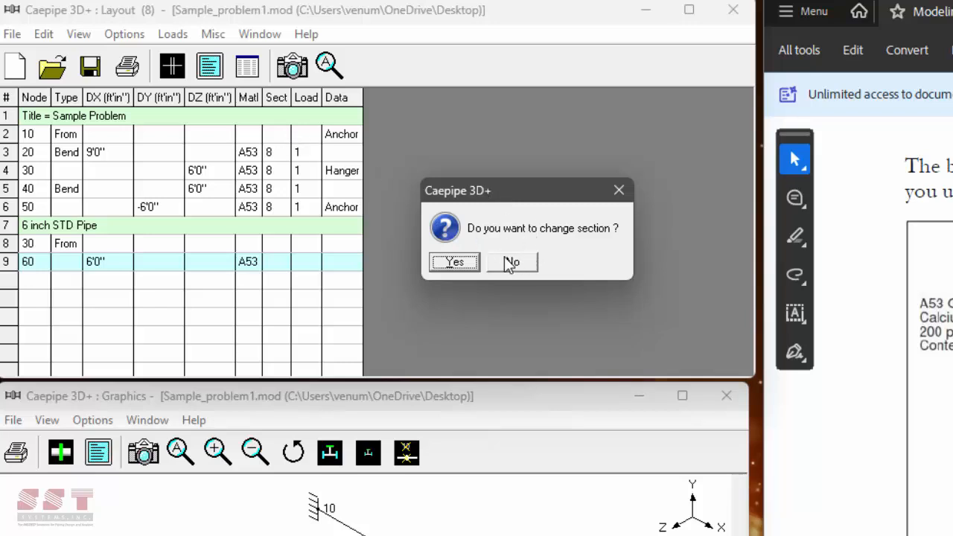
{"action": "left_click", "coordinate": [456, 263]}
{"action": "left_click", "coordinate": [290, 252]}
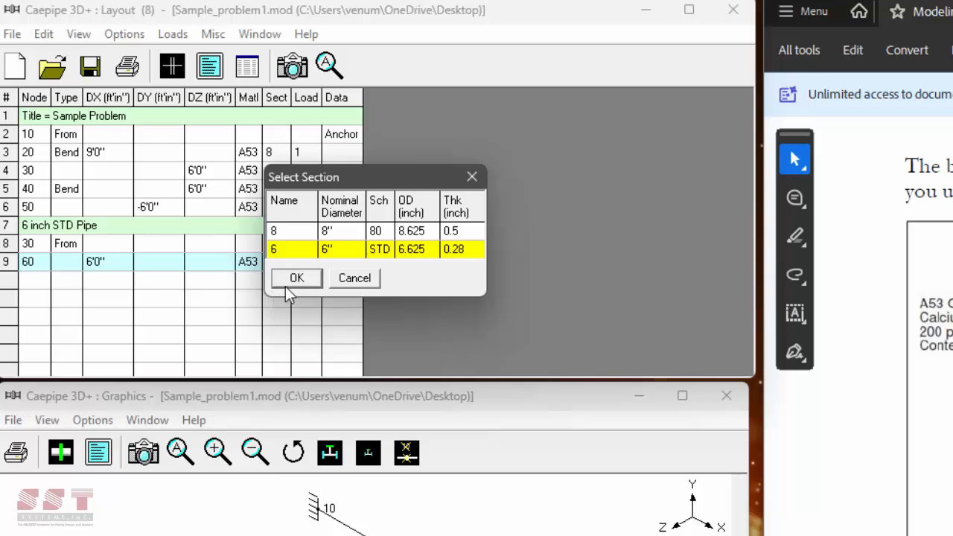
{"action": "left_click", "coordinate": [294, 282]}
{"action": "left_click", "coordinate": [299, 279]}
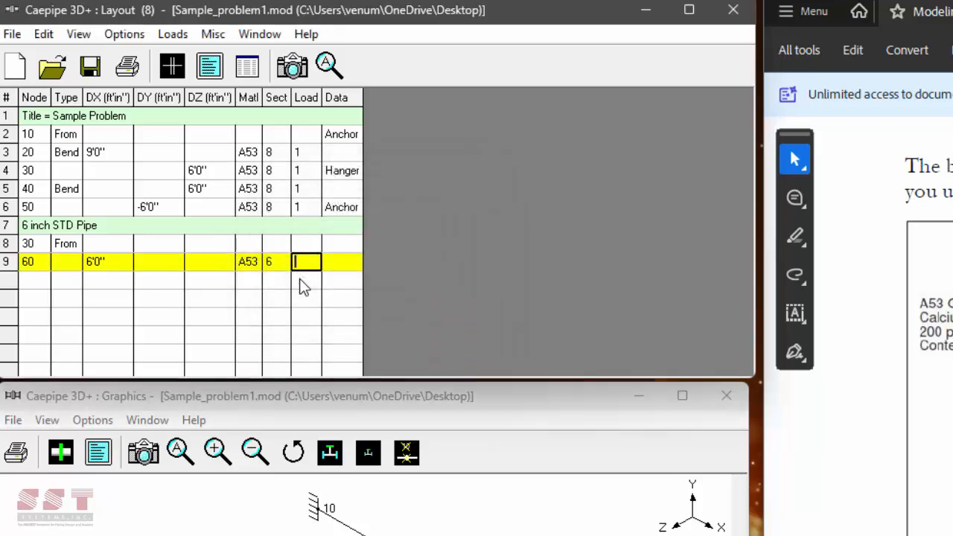
{"action": "key", "text": "Return"}
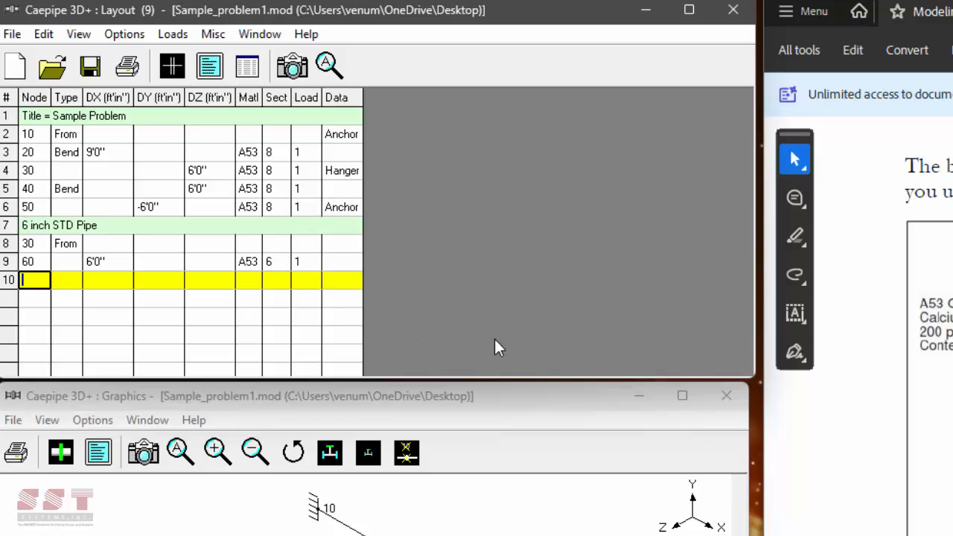
- Make node 70 a 2-foot valve weighing 250 lb with 20 lb additional weight, then view shaded pipes
{"action": "type", "text": "70"}
{"action": "key", "text": "Tab"}
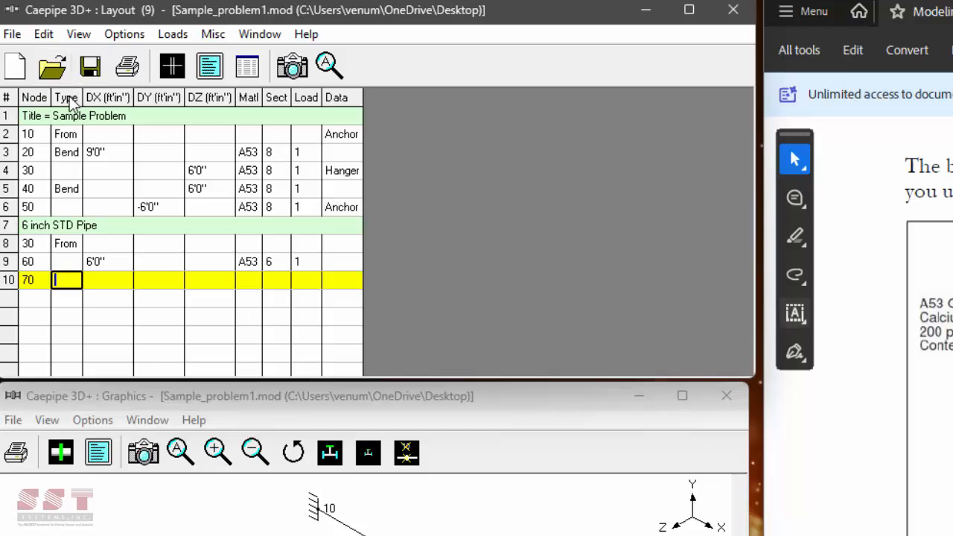
{"action": "key", "text": "Return"}
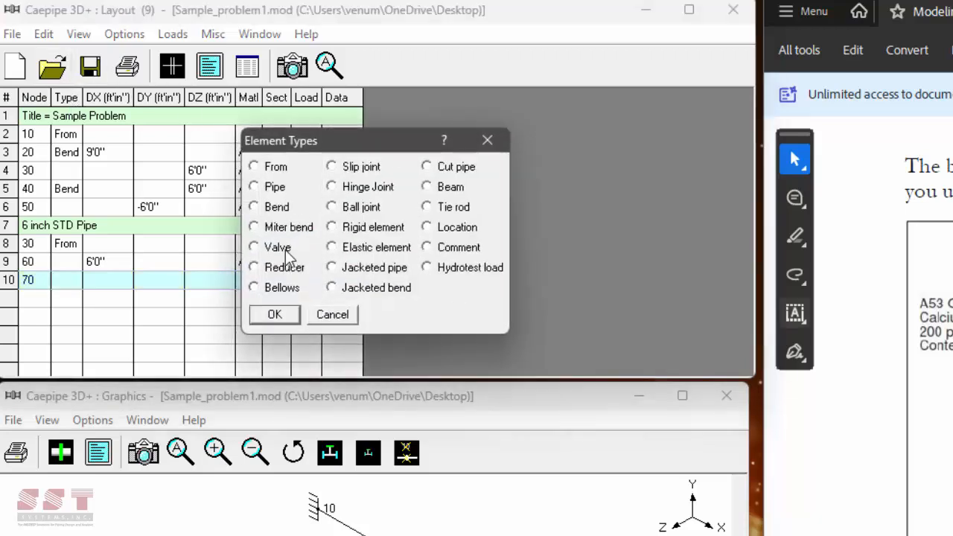
{"action": "double_click", "coordinate": [277, 248]}
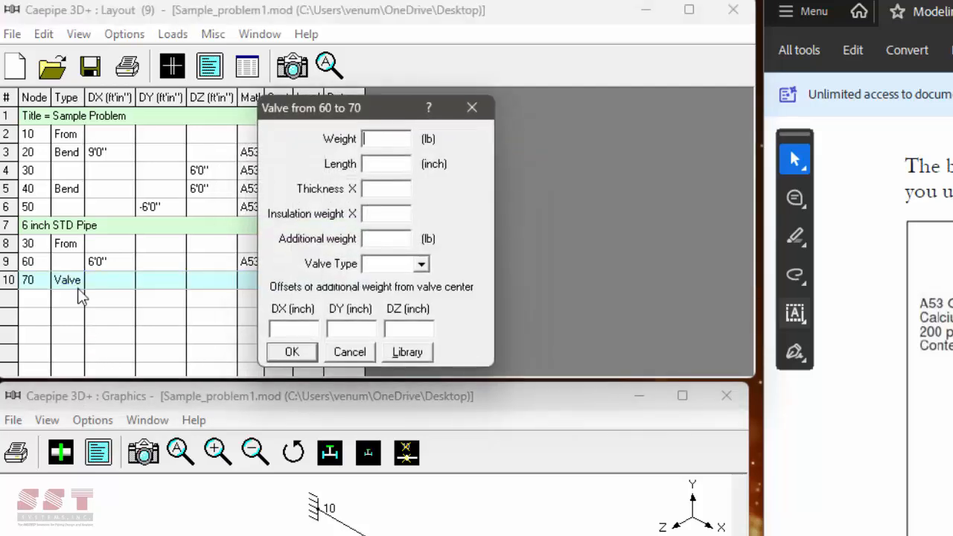
{"action": "left_click_drag", "start_coordinate": [347, 105], "coordinate": [477, 88]}
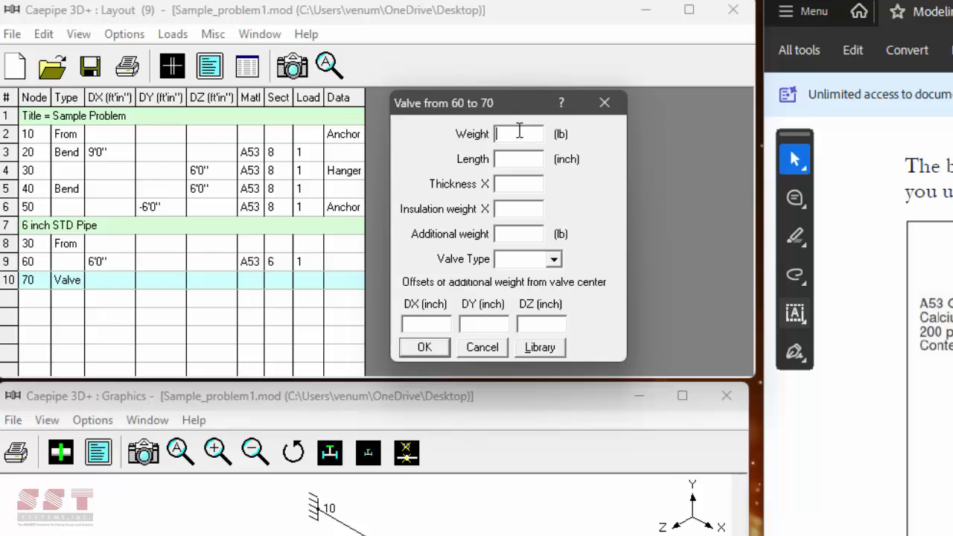
{"action": "type", "text": "25"}
{"action": "type", "text": "20"}
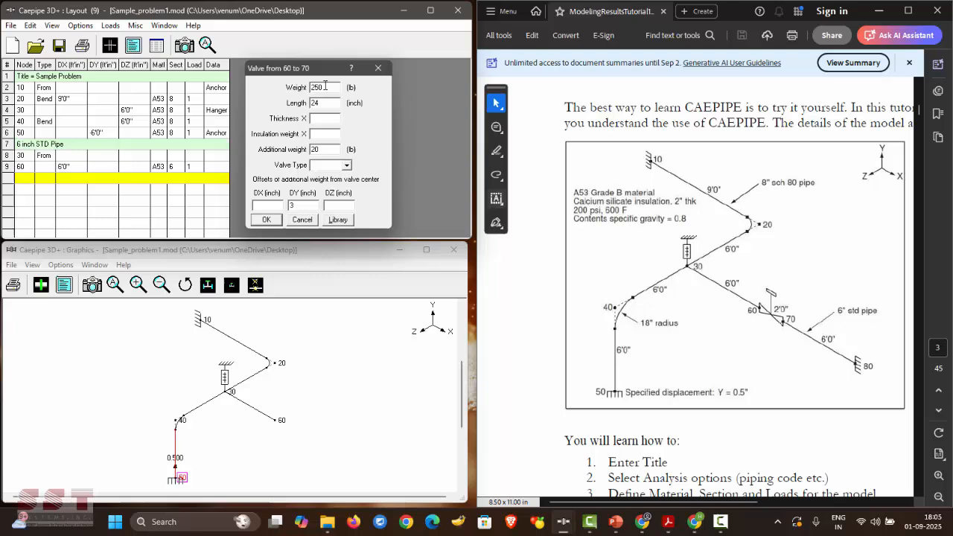
{"action": "left_click", "coordinate": [266, 219]}
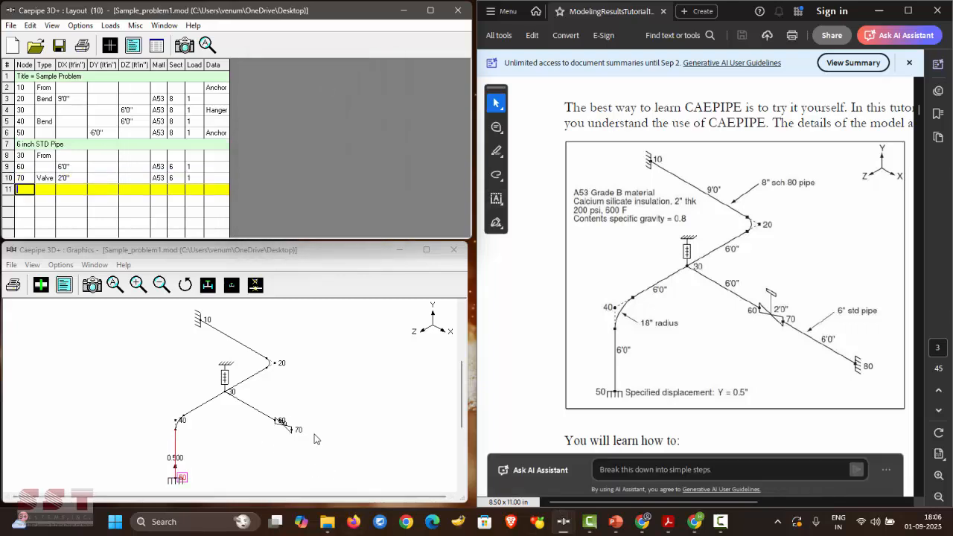
{"action": "left_click", "coordinate": [42, 286]}
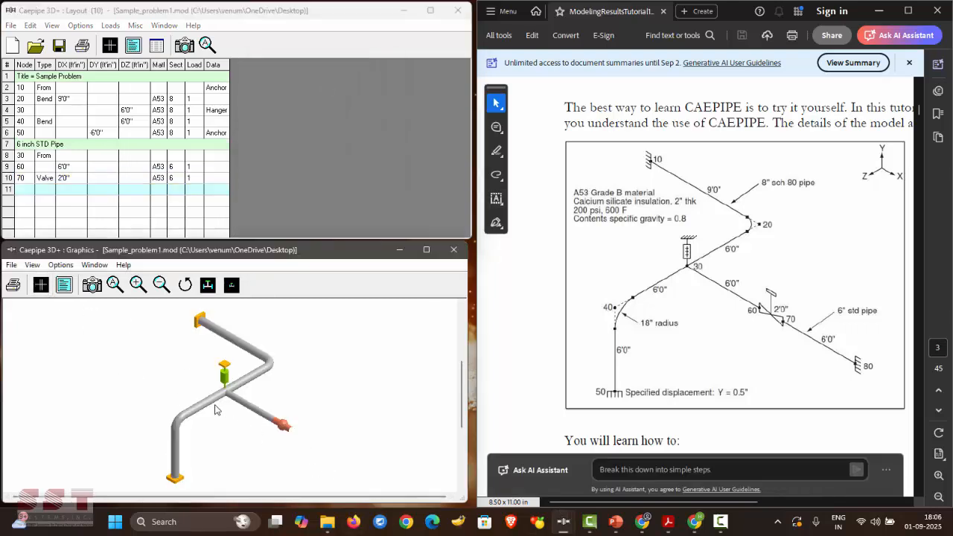
- Add node 80 as an Anchor, 6 feet along X
{"action": "left_click", "coordinate": [32, 189]}
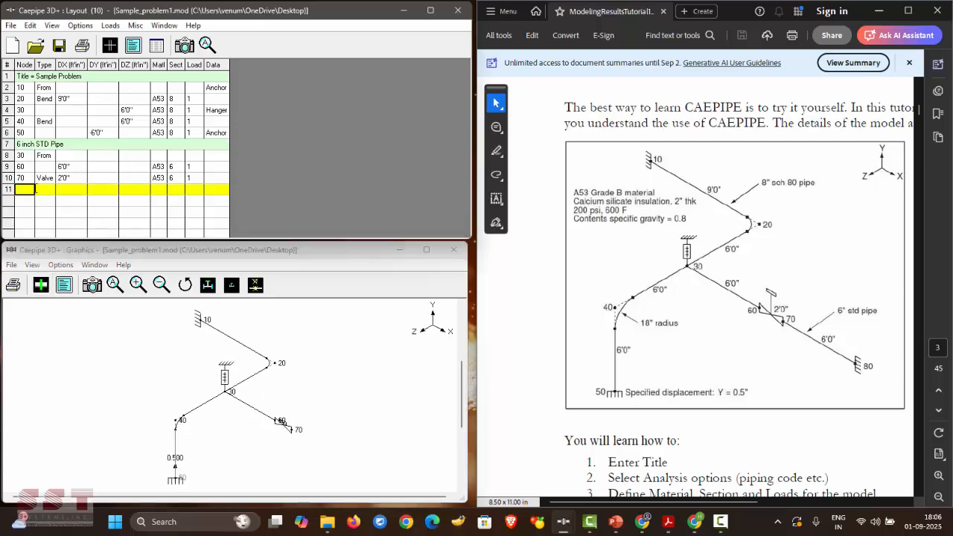
{"action": "type", "text": "80"}
{"action": "key", "text": "Tab"}
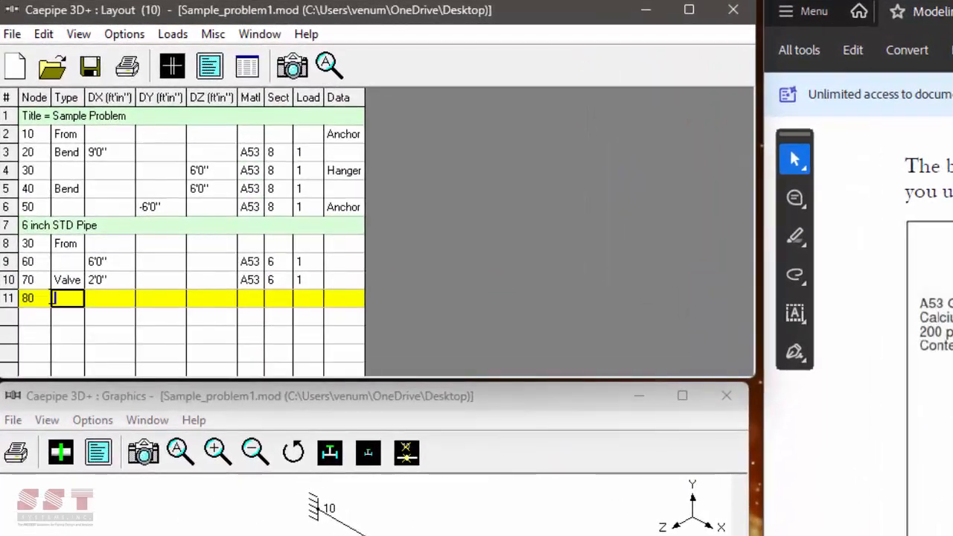
{"action": "key", "text": "Tab"}
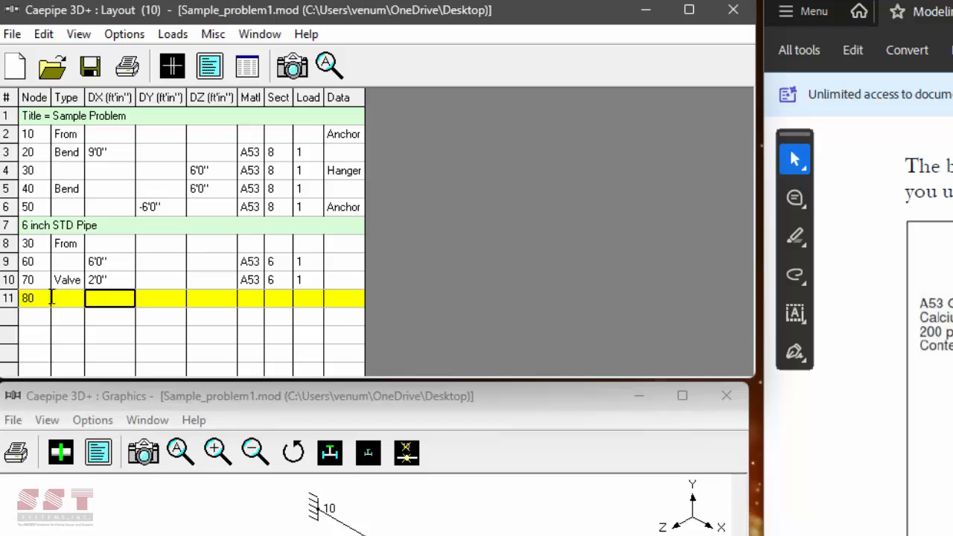
{"action": "type", "text": "6"}
{"action": "key", "text": "Return"}
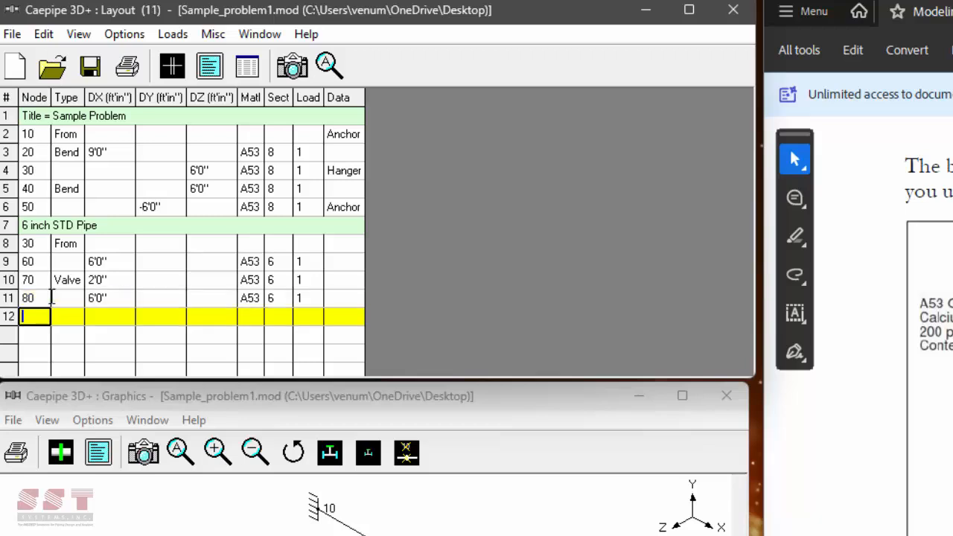
{"action": "left_click", "coordinate": [343, 298]}
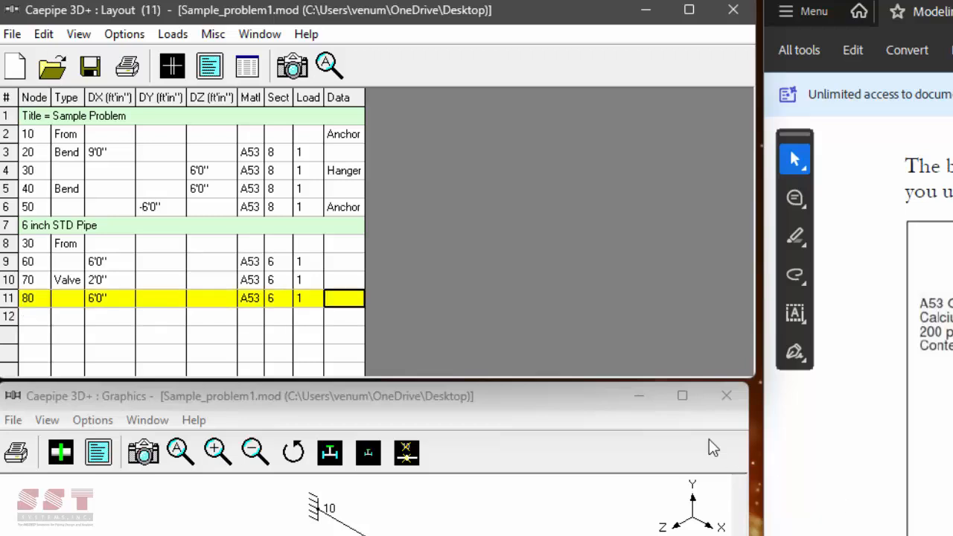
{"action": "left_click", "coordinate": [337, 302]}
{"action": "type", "text": "Anchor"}
{"action": "key", "text": "Return"}
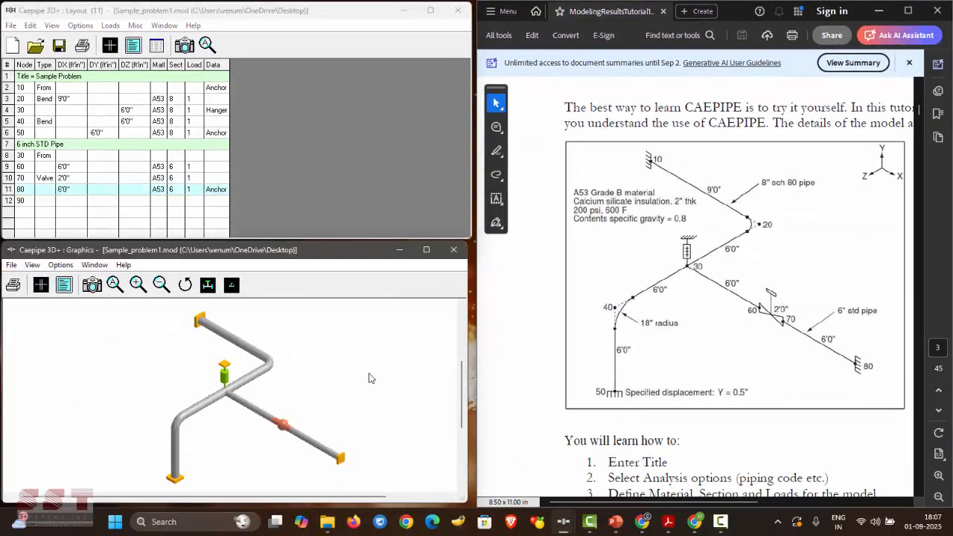
{"action": "left_click", "coordinate": [270, 182]}
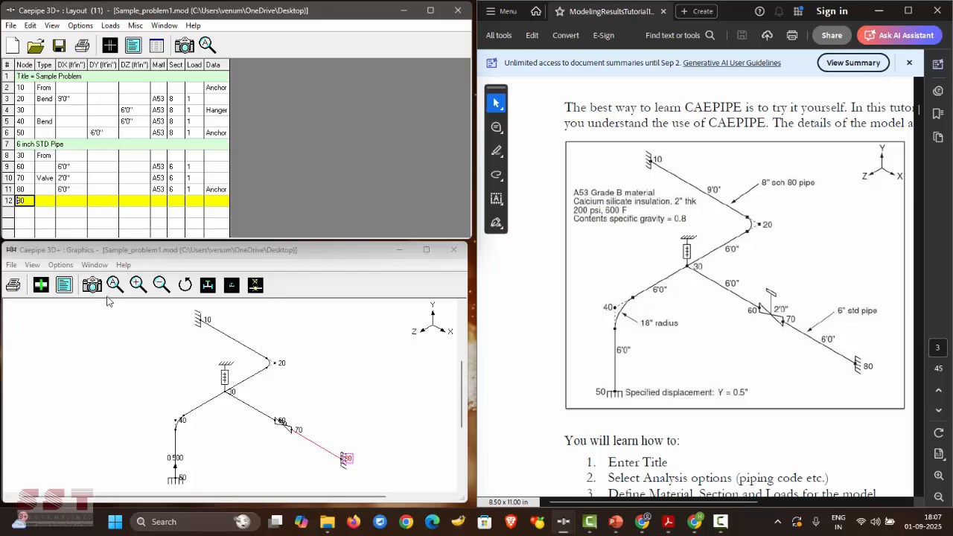
- Show the model as rendered 3D pipes, then switch back to the line drawing and layout table
{"action": "left_click", "coordinate": [261, 452]}
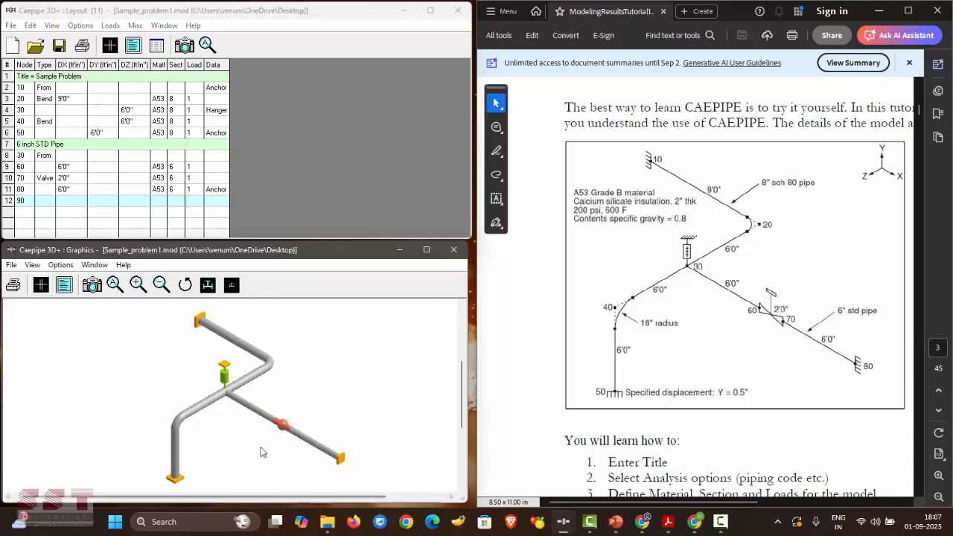
{"action": "left_click", "coordinate": [41, 285]}
{"action": "left_click", "coordinate": [382, 196]}
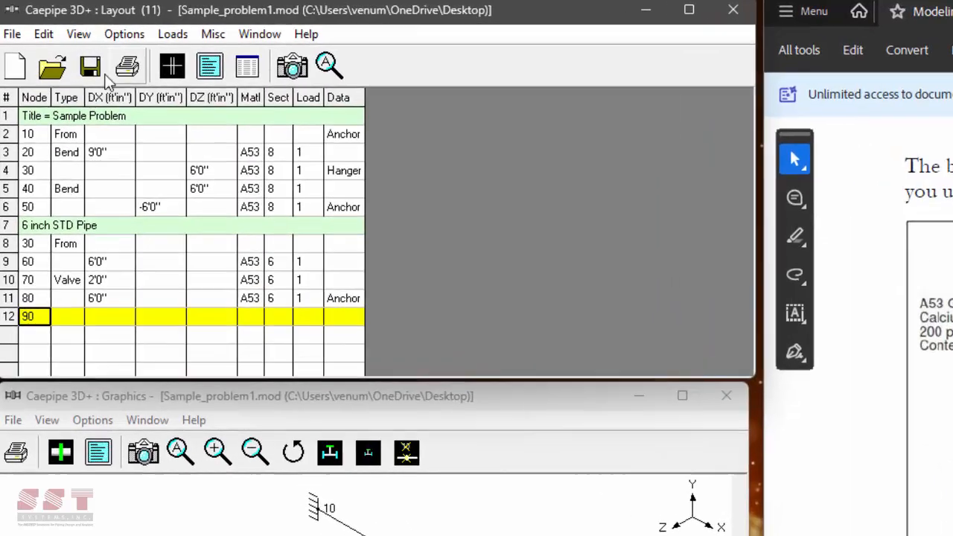
- Tick Design (W+PD+TD) in Load cases for five cases, then bring up the List dialog
{"action": "left_click", "coordinate": [23, 316]}
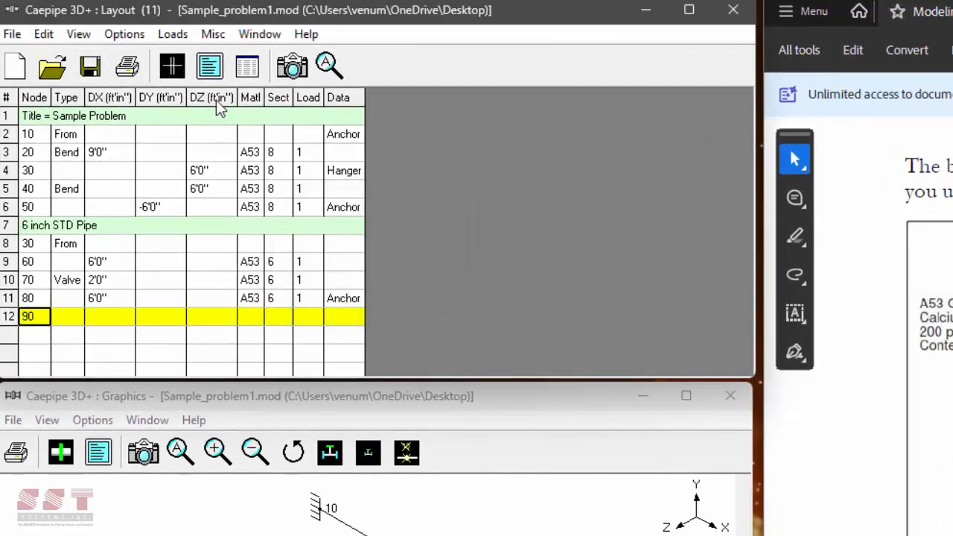
{"action": "left_click", "coordinate": [173, 34]}
{"action": "left_click", "coordinate": [178, 55]}
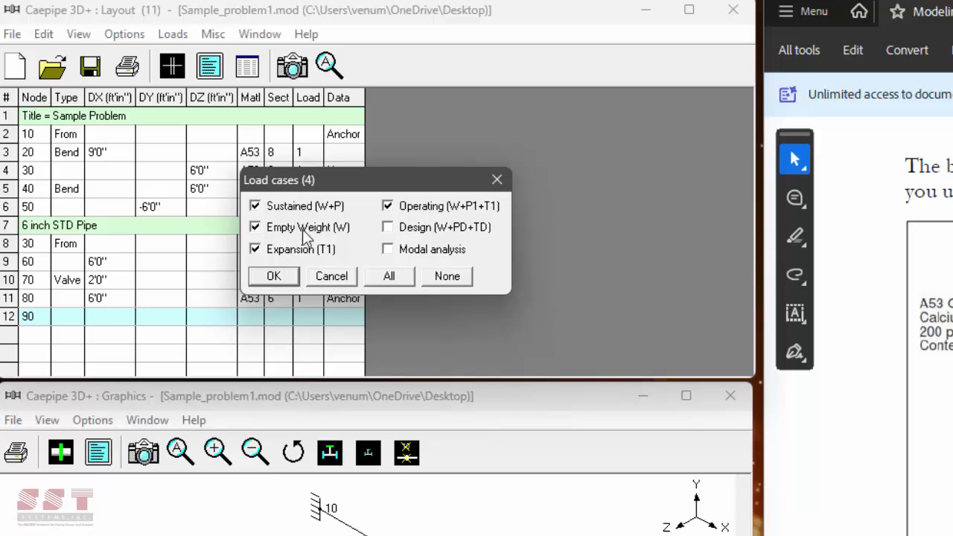
{"action": "left_click", "coordinate": [402, 228]}
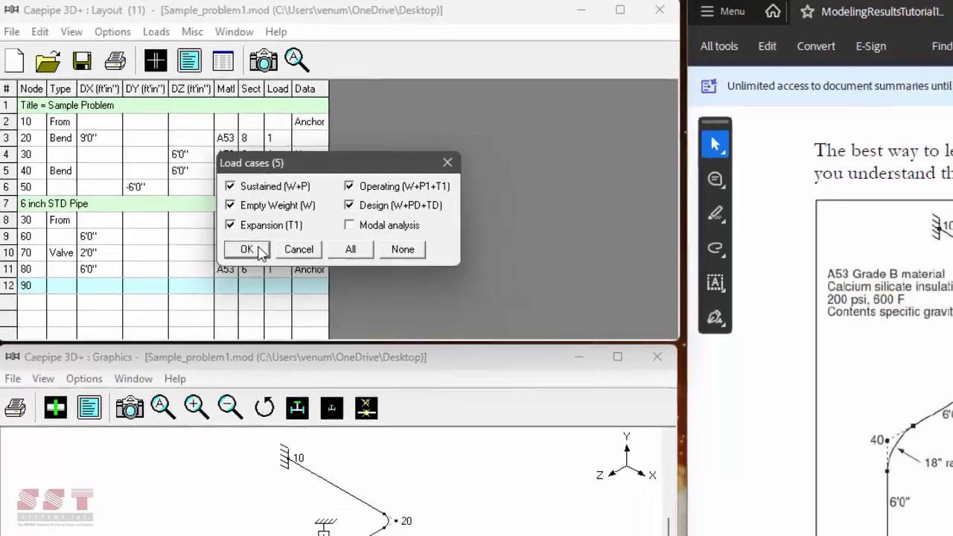
{"action": "left_click", "coordinate": [296, 282]}
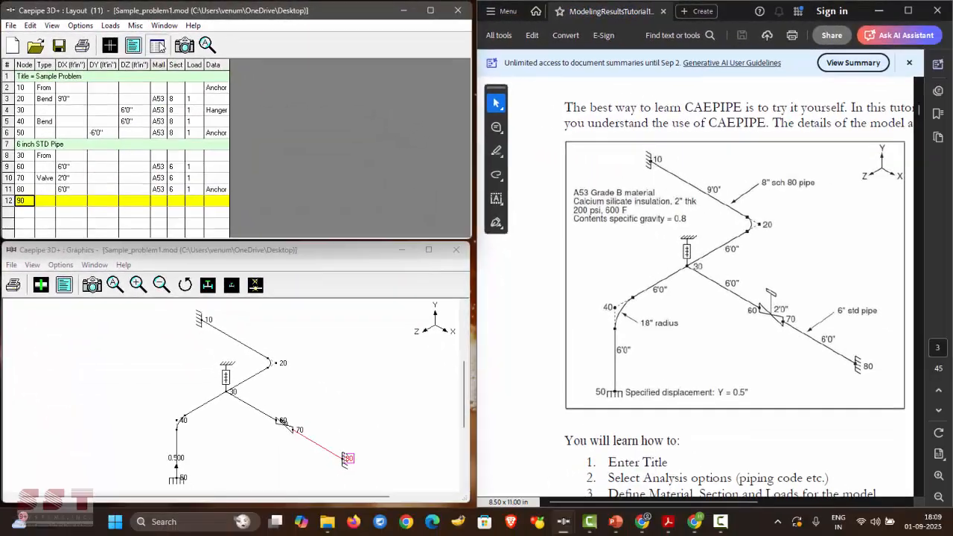
{"action": "left_click", "coordinate": [246, 66]}
{"action": "left_click_drag", "start_coordinate": [254, 99], "coordinate": [300, 175]}
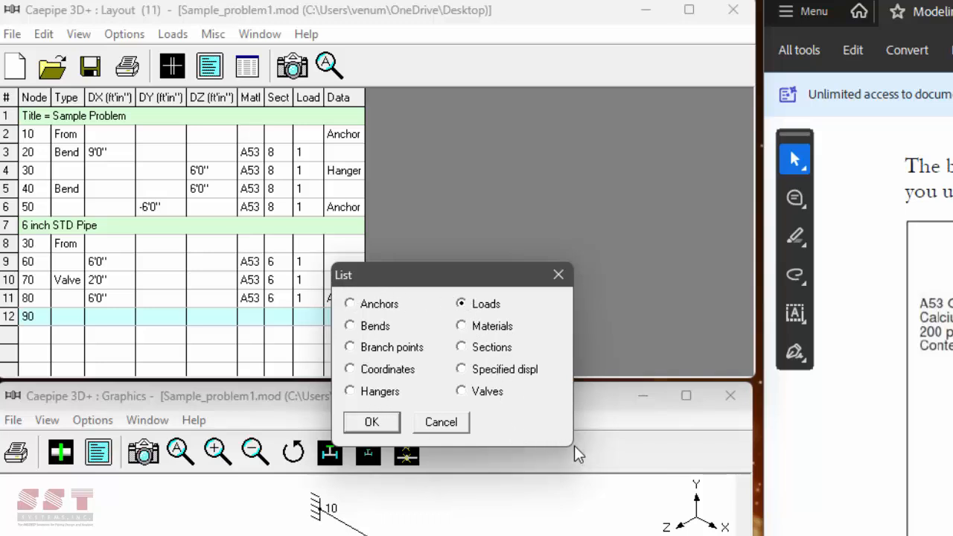
- List the anchors at nodes 10, 50 and 80 and inspect the rigid anchor at node 50
{"action": "left_click", "coordinate": [375, 305]}
{"action": "left_click", "coordinate": [372, 422]}
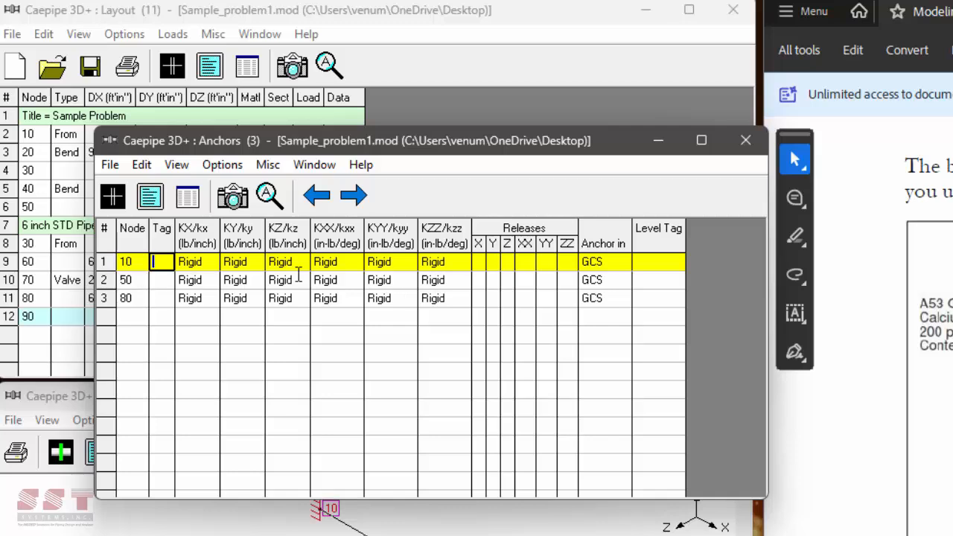
{"action": "right_click", "coordinate": [158, 281]}
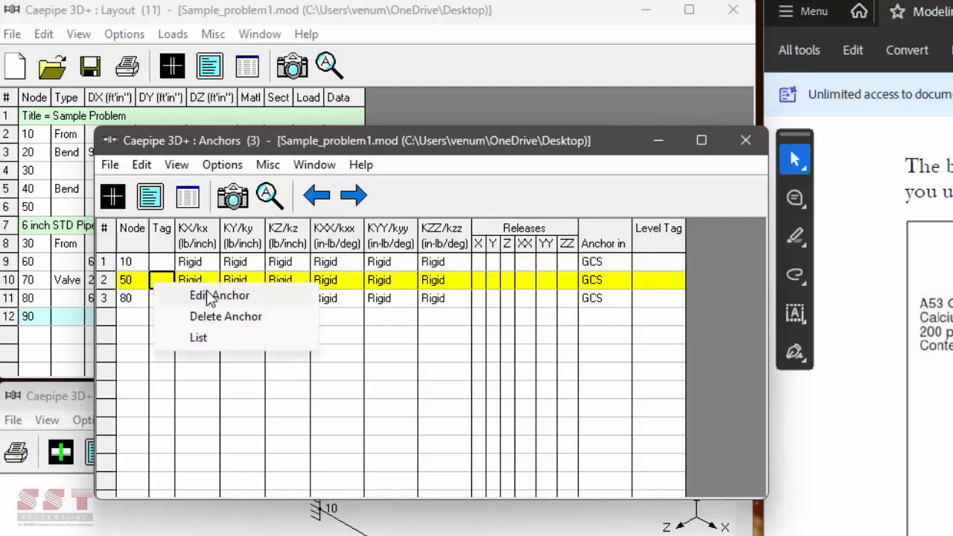
{"action": "left_click", "coordinate": [210, 295]}
{"action": "left_click", "coordinate": [603, 276]}
{"action": "right_click", "coordinate": [237, 281]}
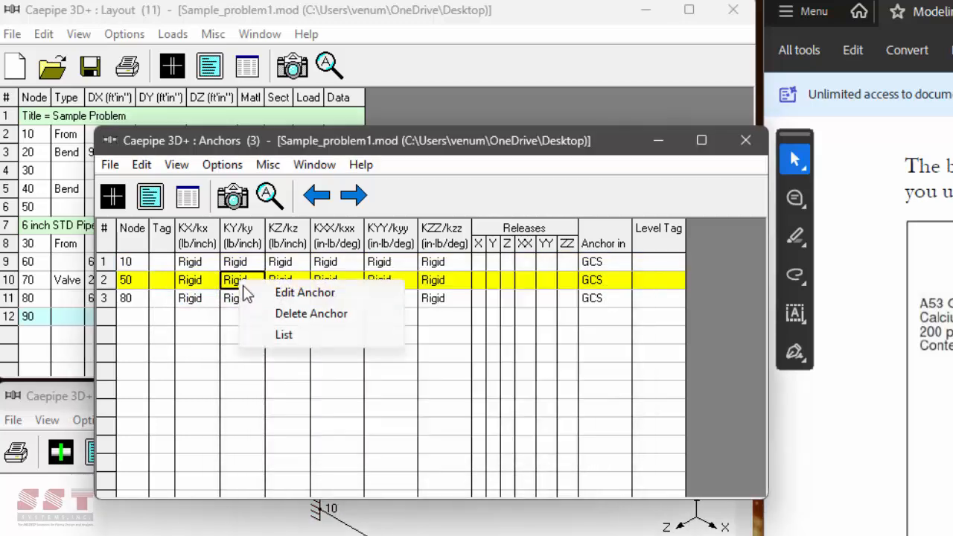
{"action": "left_click", "coordinate": [437, 283]}
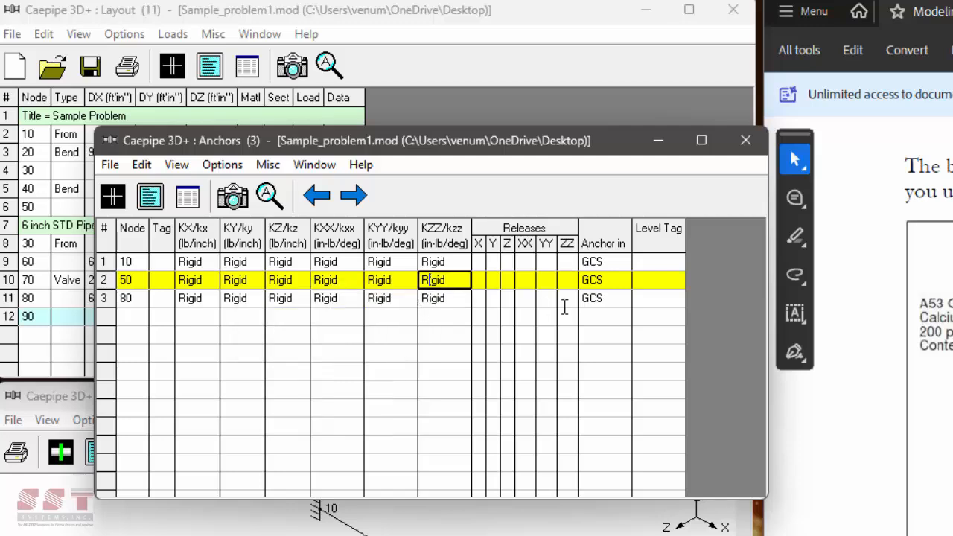
{"action": "key", "text": "Escape"}
- List the two 12-inch long-radius bends at nodes 20 and 40
{"action": "left_click", "coordinate": [291, 66]}
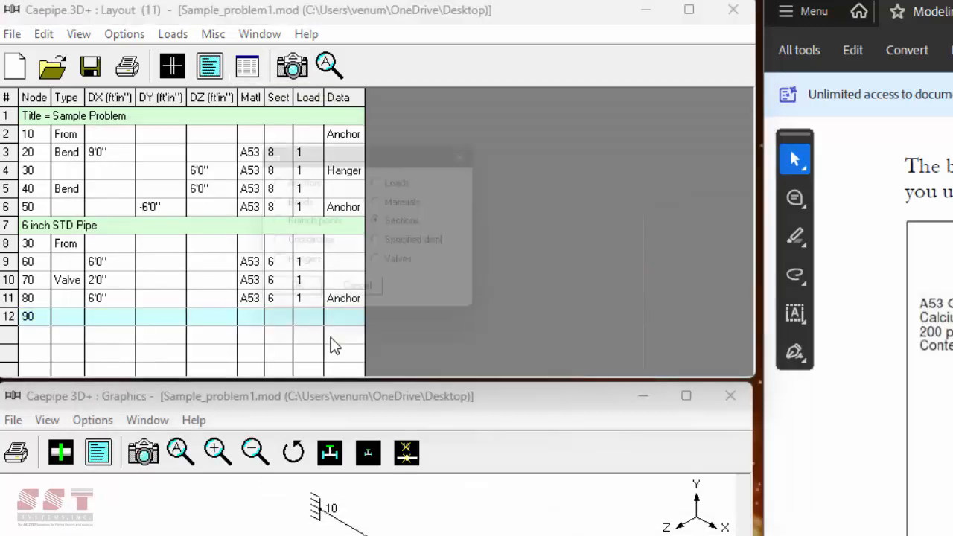
{"action": "left_click", "coordinate": [302, 206]}
{"action": "left_click", "coordinate": [295, 298]}
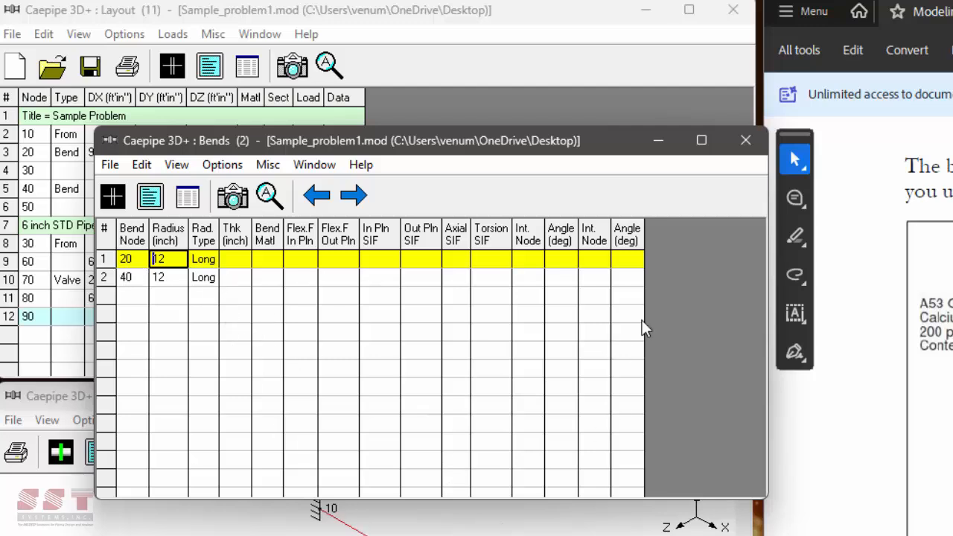
{"action": "left_click", "coordinate": [746, 140]}
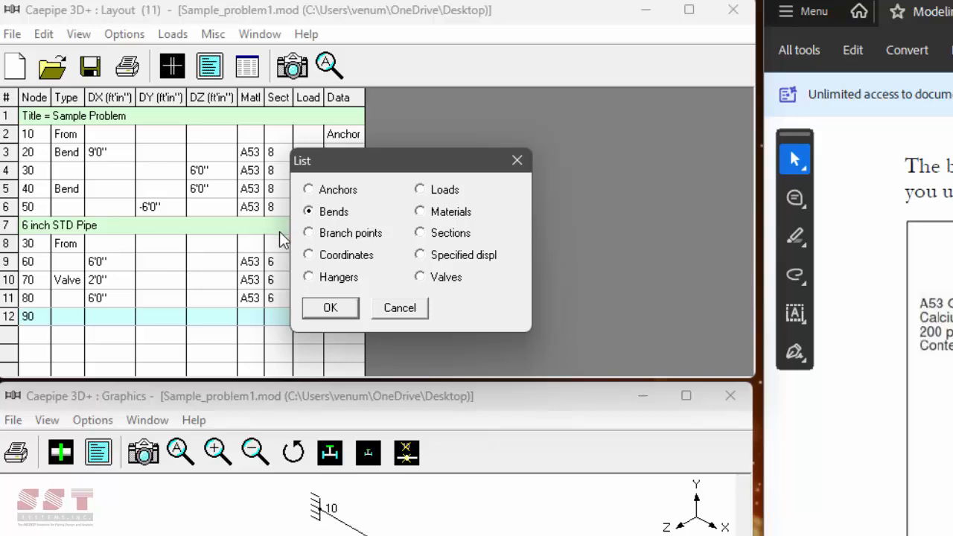
{"action": "left_click_drag", "start_coordinate": [320, 161], "coordinate": [428, 154]}
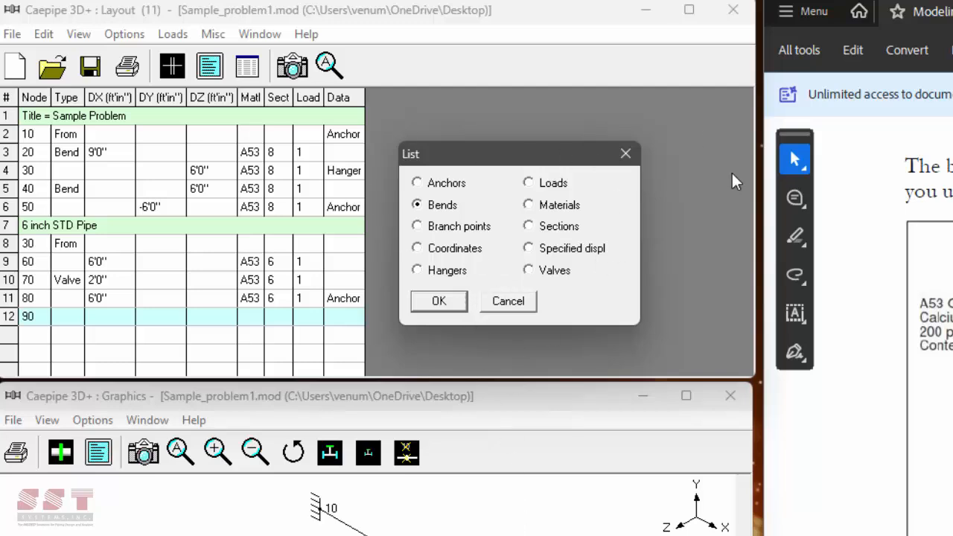
{"action": "left_click", "coordinate": [460, 305]}
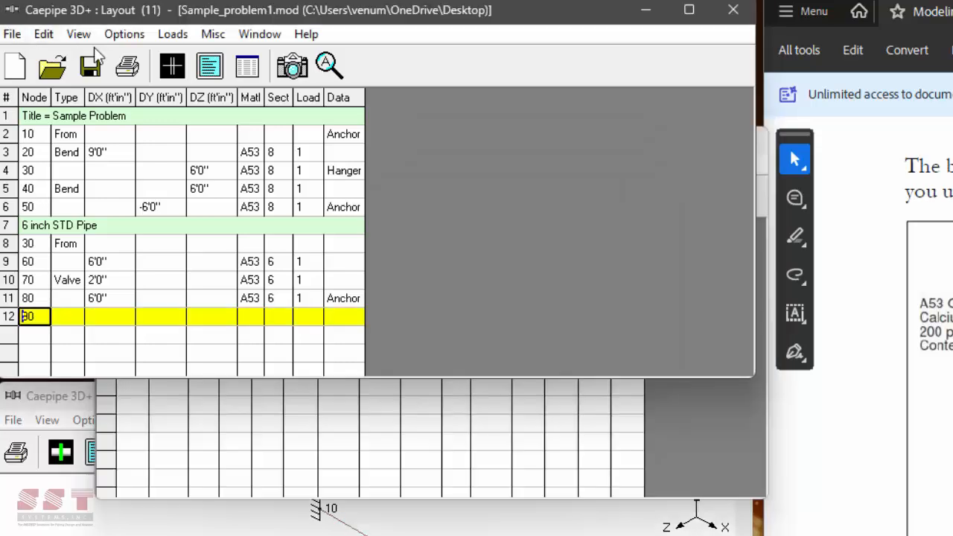
- Run File > Analyze on the sample model and choose to view the results
{"action": "left_click", "coordinate": [91, 67]}
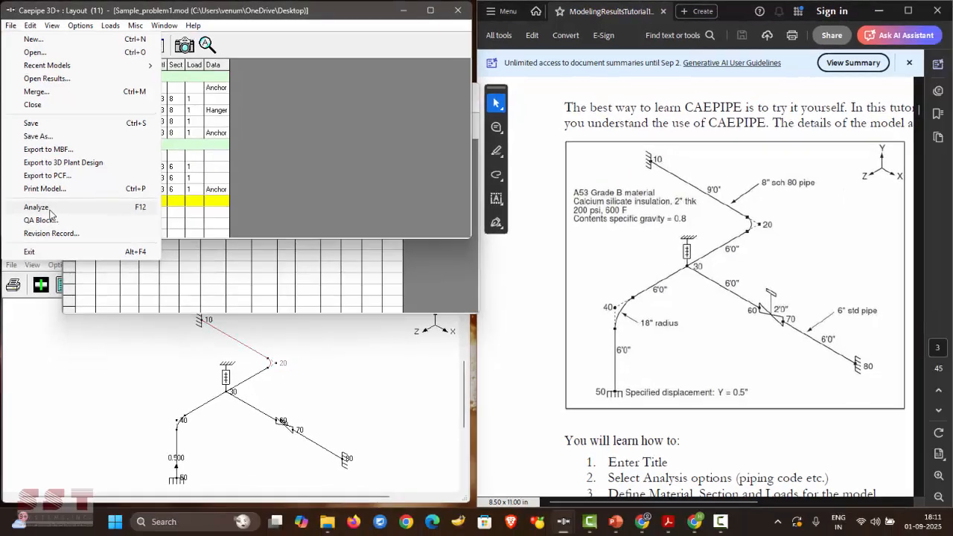
{"action": "left_click", "coordinate": [49, 211]}
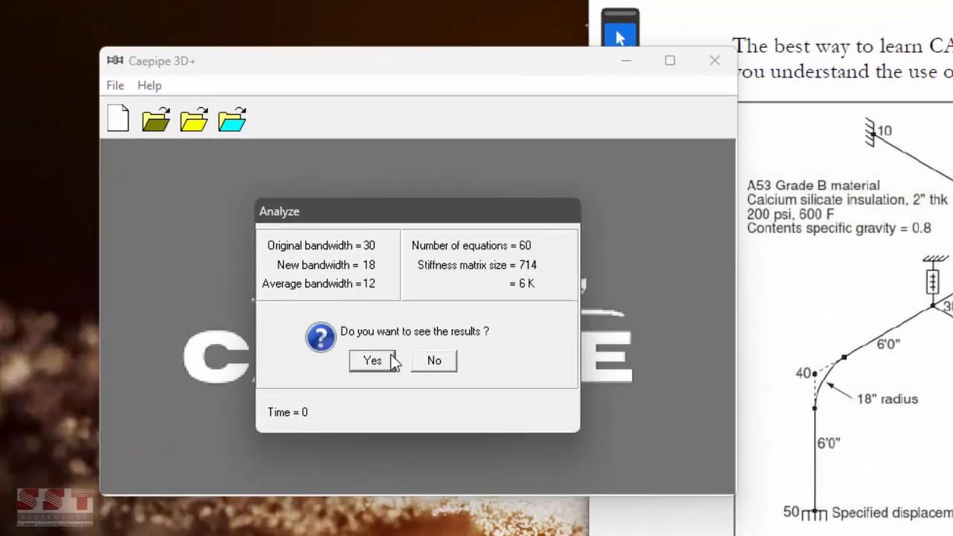
{"action": "left_click", "coordinate": [372, 361]}
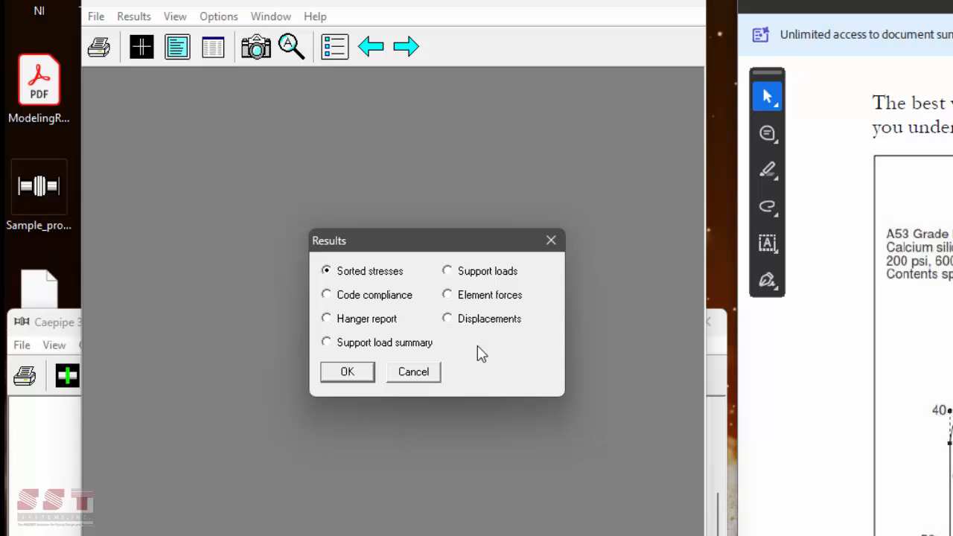
- Open the Sorted stresses result to show the B31.3 code-compliance stress table
{"action": "left_click", "coordinate": [347, 372]}
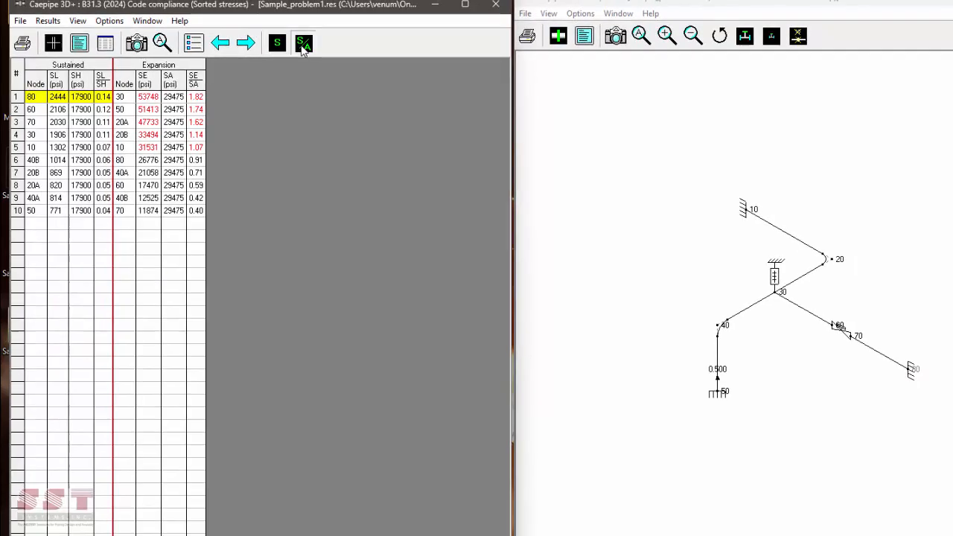
- Colour the model in turn by SE/SA ratio, SE stress, SL stress and SL/SH ratio
{"action": "left_click", "coordinate": [304, 46]}
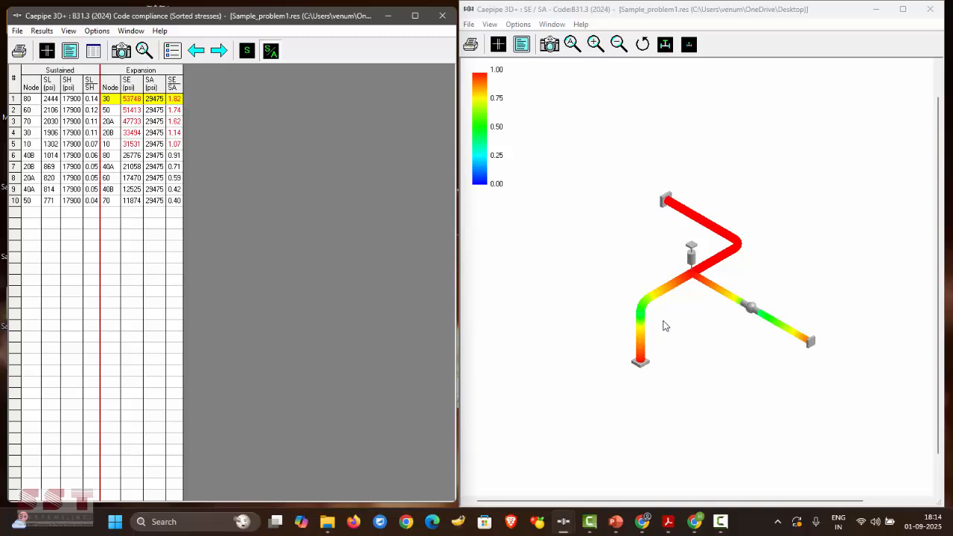
{"action": "left_click", "coordinate": [250, 55]}
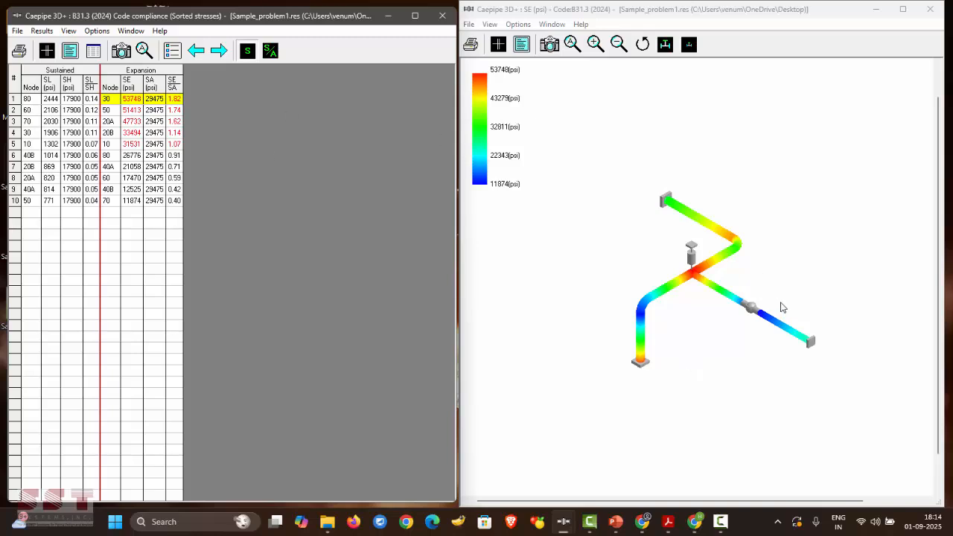
{"action": "left_click", "coordinate": [60, 123]}
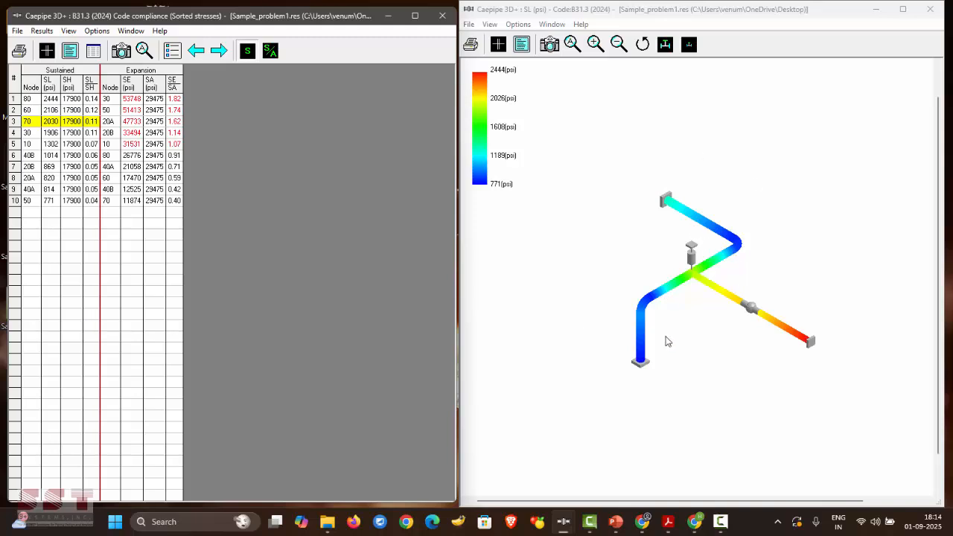
{"action": "left_click", "coordinate": [271, 51]}
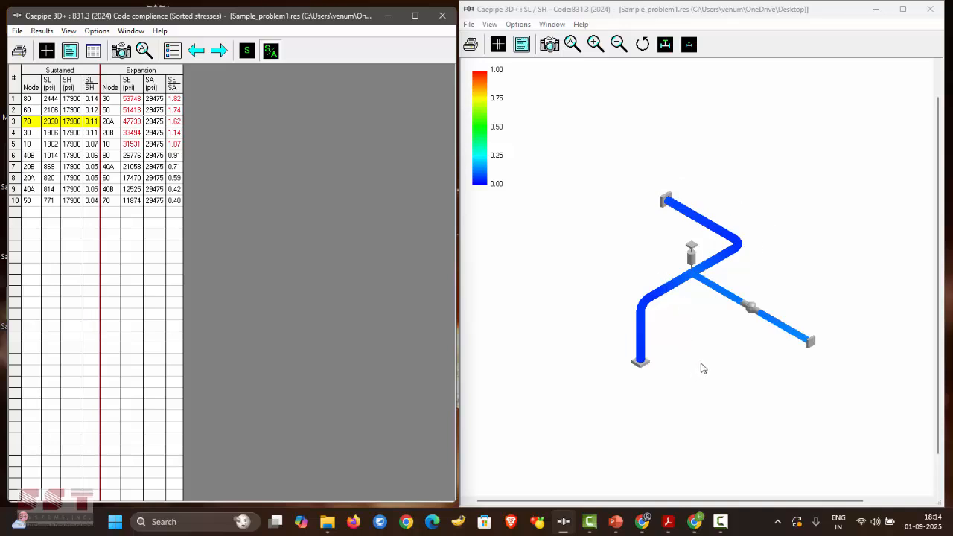
- Zoom the model, view expansion ratio and stress contours, then turn off colour coding
{"action": "left_click", "coordinate": [573, 44]}
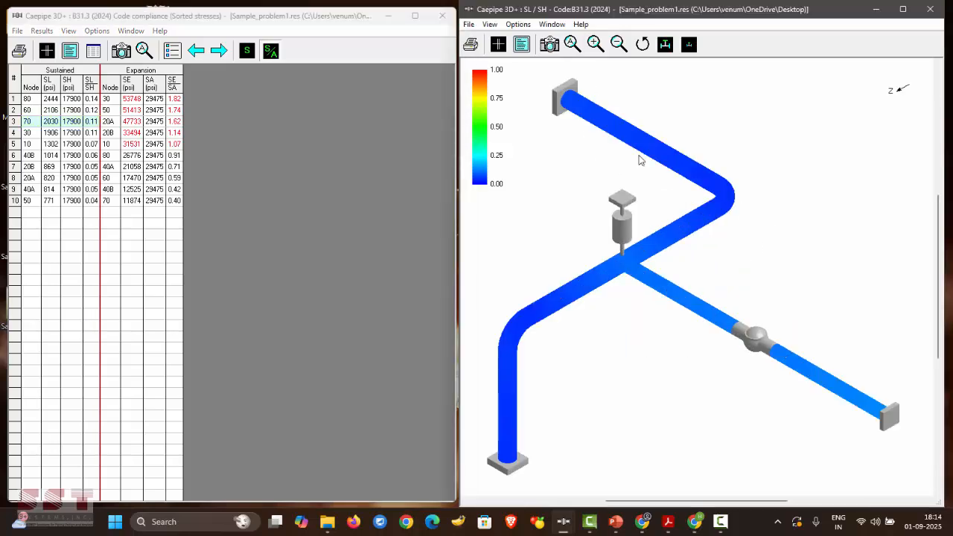
{"action": "left_click", "coordinate": [177, 98]}
{"action": "left_click", "coordinate": [271, 50]}
{"action": "left_click", "coordinate": [69, 31]}
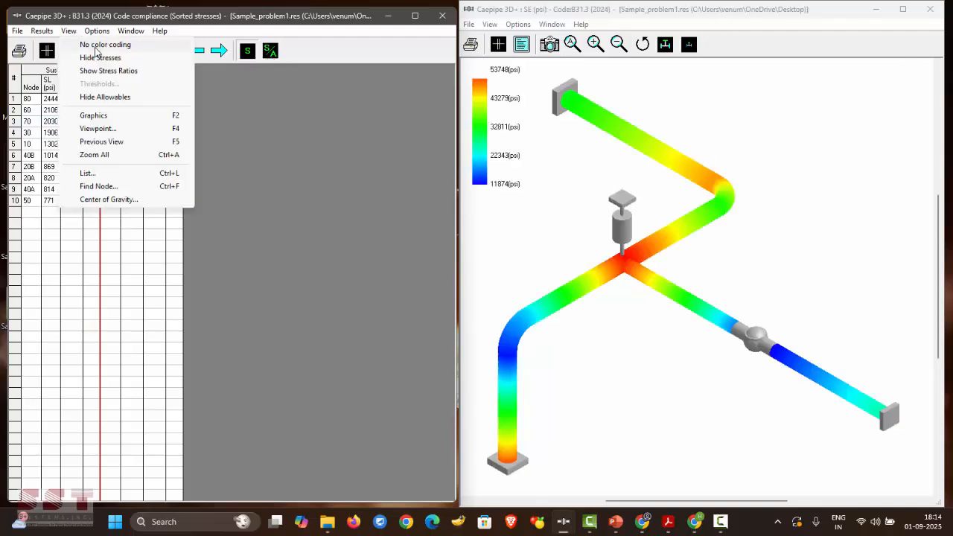
{"action": "left_click", "coordinate": [104, 45]}
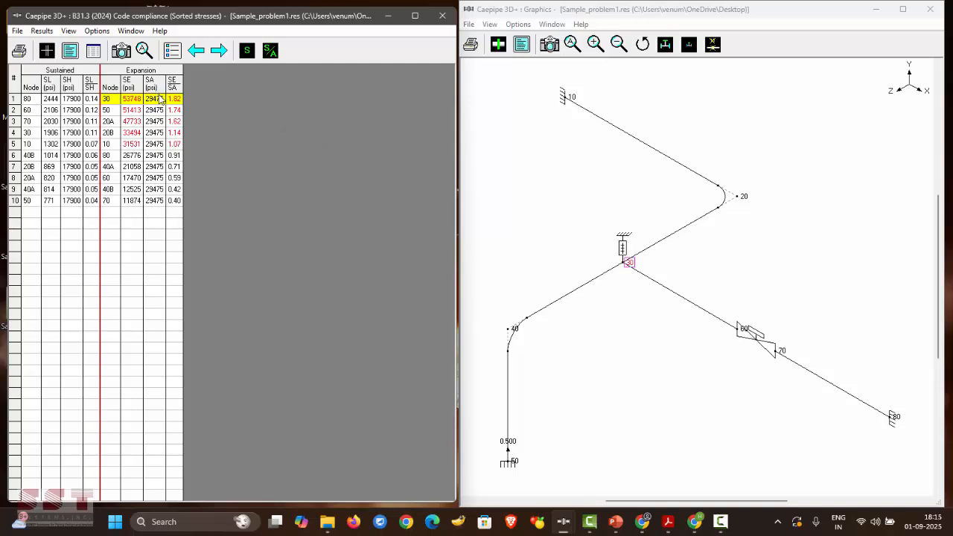
- Label the nodes with SE/SA, SL/SH, SL and finally SE psi values, peaking 53748 at node 30
{"action": "left_click", "coordinate": [266, 57]}
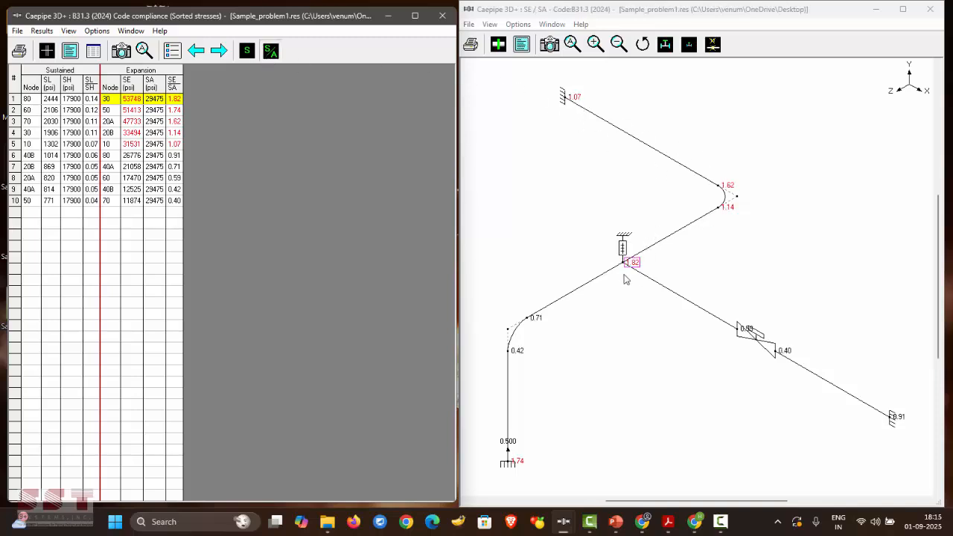
{"action": "left_click", "coordinate": [93, 108]}
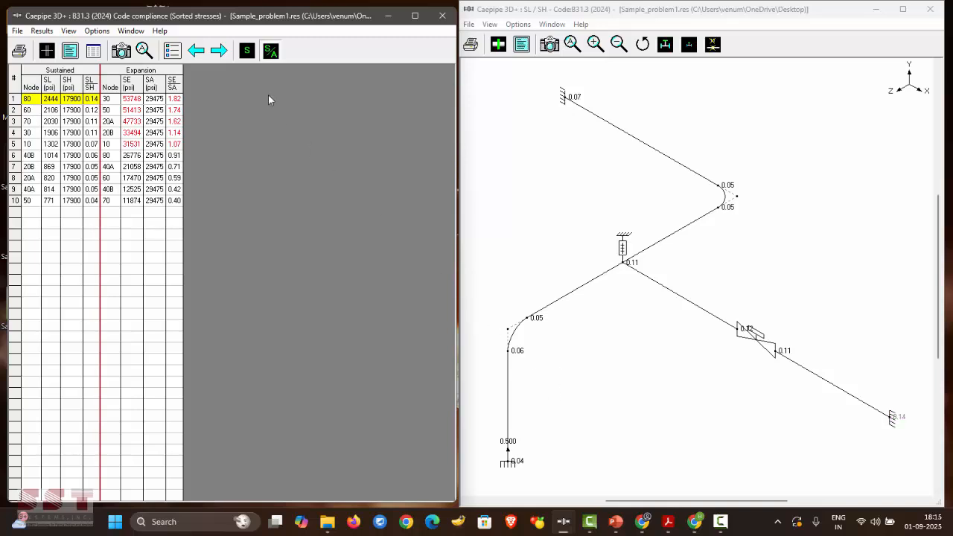
{"action": "left_click", "coordinate": [247, 52]}
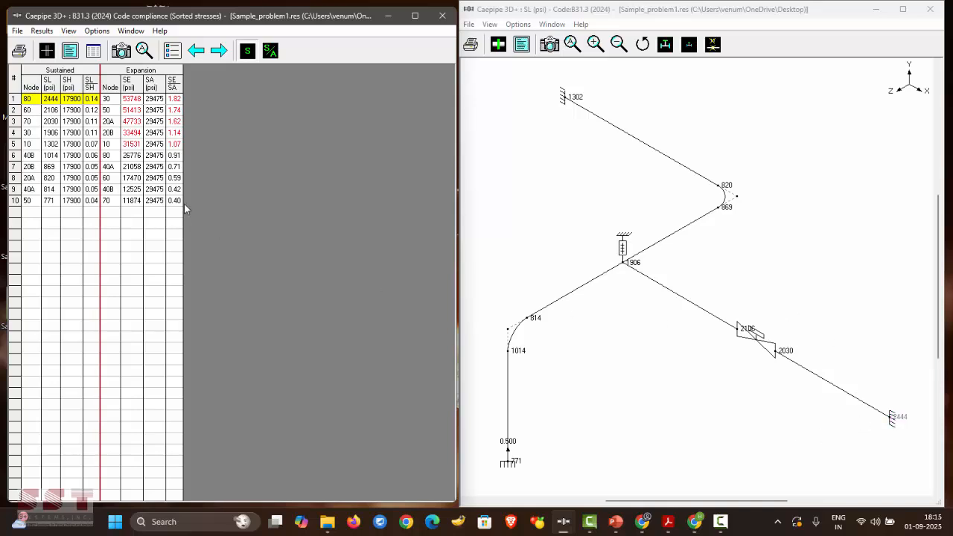
{"action": "left_click", "coordinate": [158, 100]}
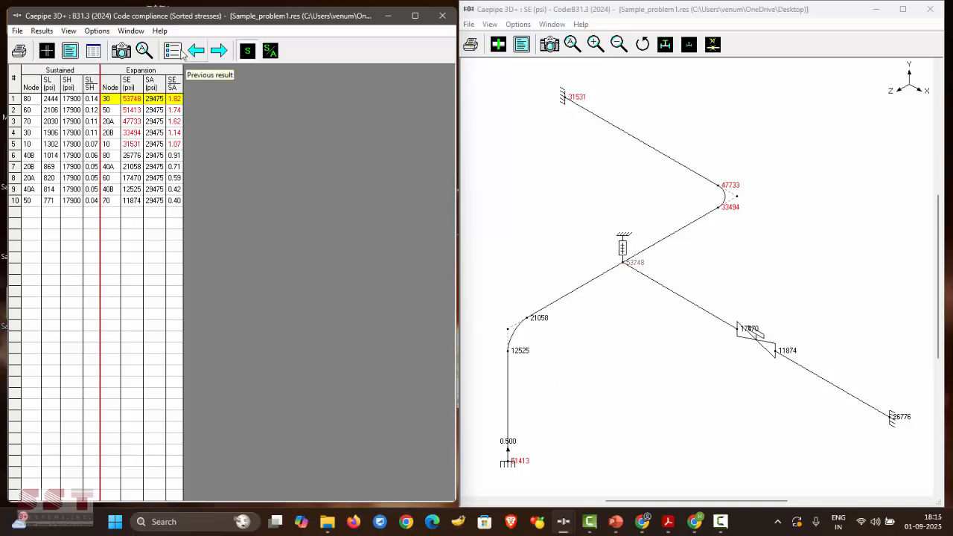
{"action": "left_click", "coordinate": [173, 50]}
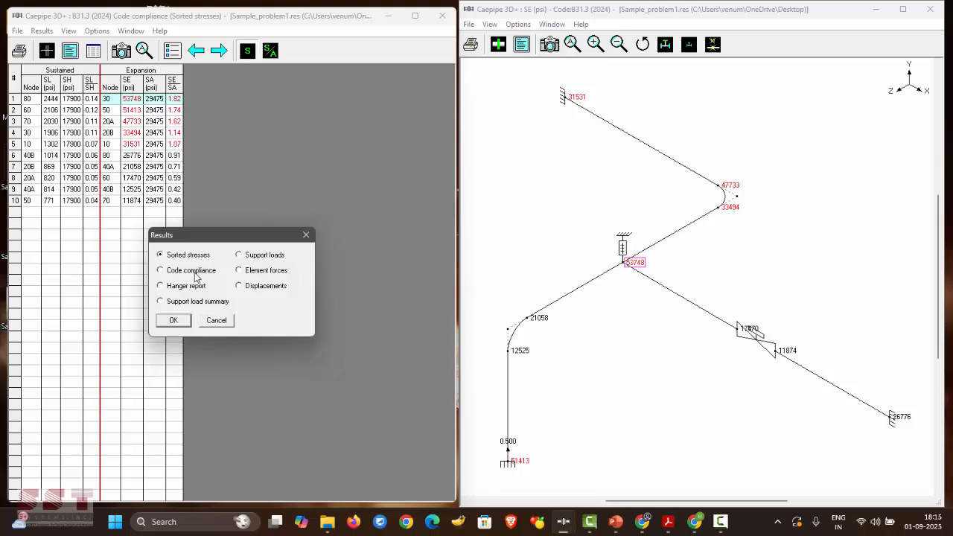
{"action": "left_click", "coordinate": [306, 236]}
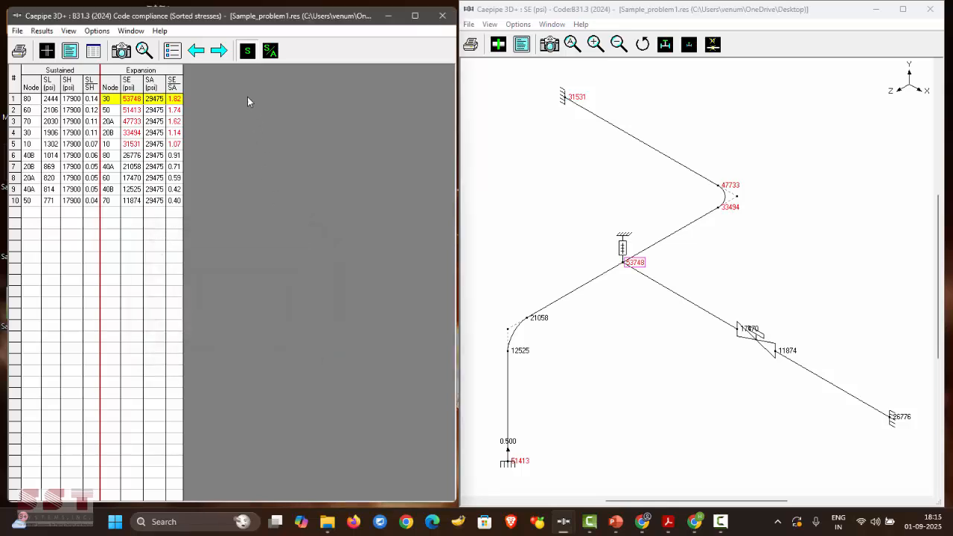
- Step through the displacement, code compliance, hanger and anchor load result tables
{"action": "left_click", "coordinate": [194, 56]}
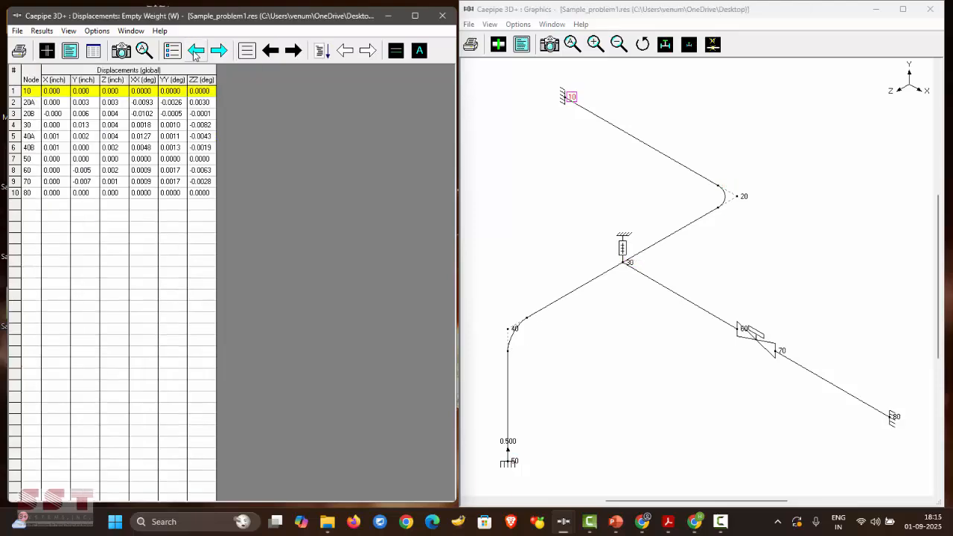
{"action": "left_click", "coordinate": [216, 52]}
{"action": "left_click", "coordinate": [216, 52]}
{"action": "left_click", "coordinate": [216, 52]}
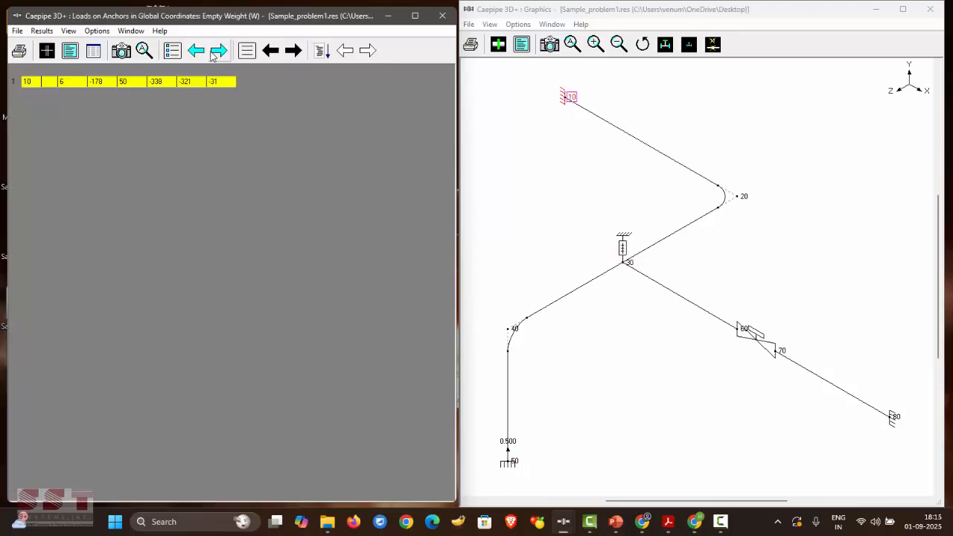
{"action": "left_click", "coordinate": [198, 53]}
{"action": "left_click", "coordinate": [200, 52]}
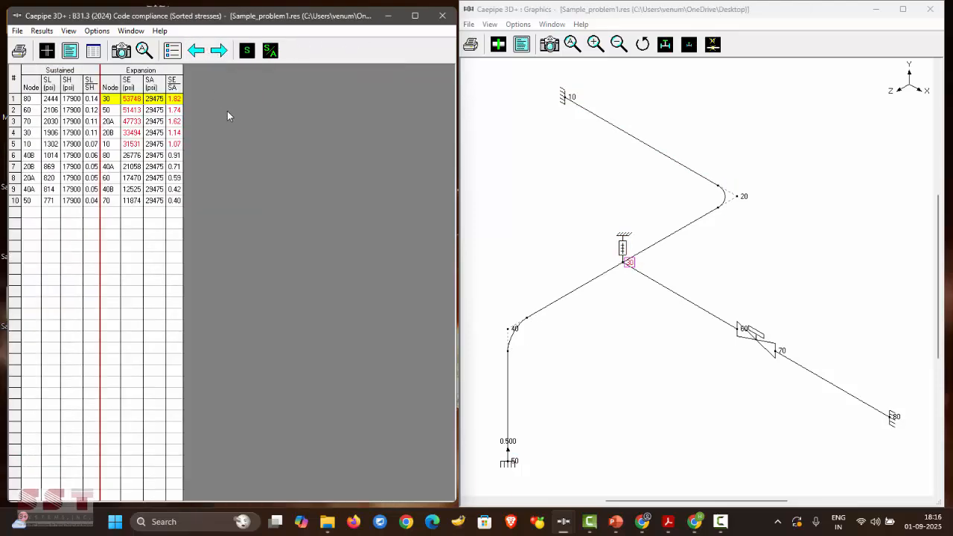
{"action": "key", "text": "Page_Down"}
{"action": "key", "text": "Page_Down"}
{"action": "key", "text": "Page_Down"}
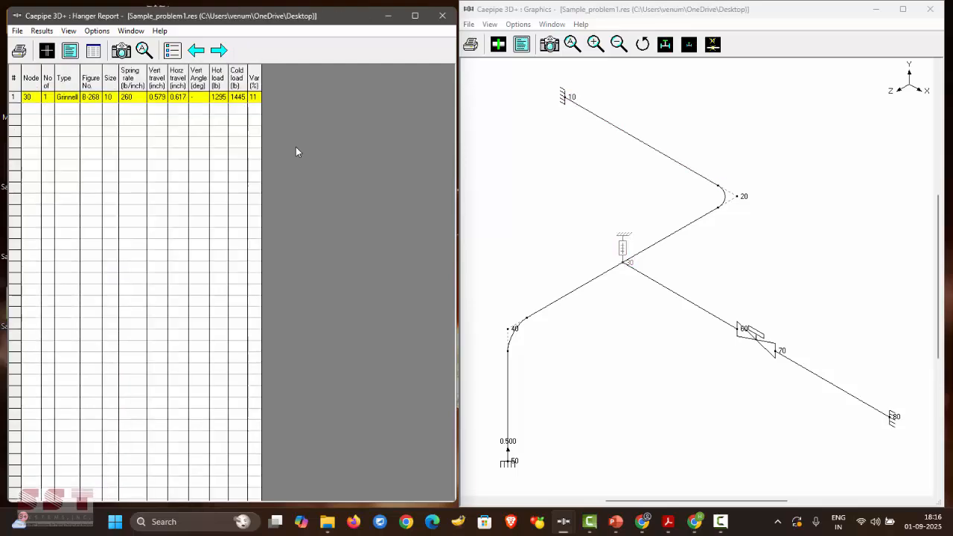
{"action": "key", "text": "Page_Down"}
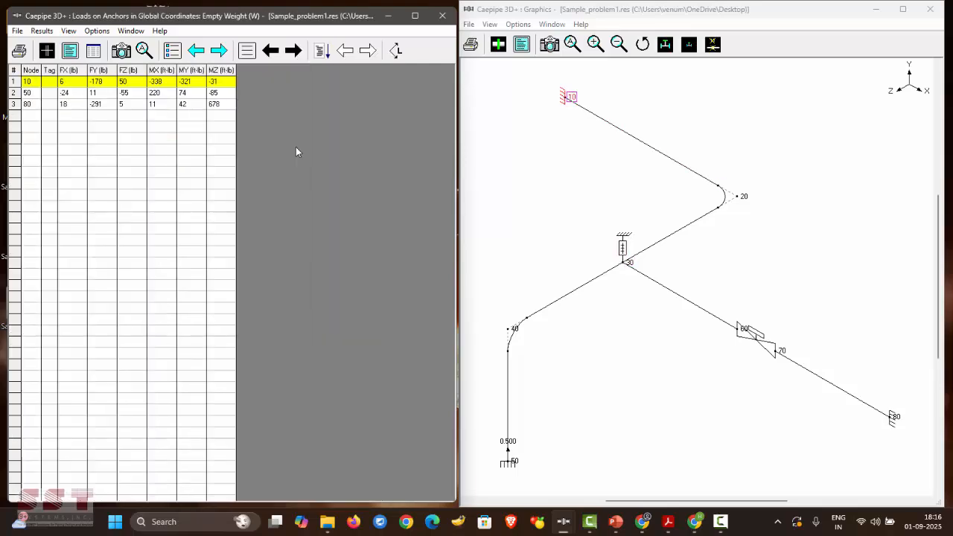
{"action": "key", "text": "Page_Up"}
{"action": "key", "text": "Page_Up"}
{"action": "key", "text": "Page_Up"}
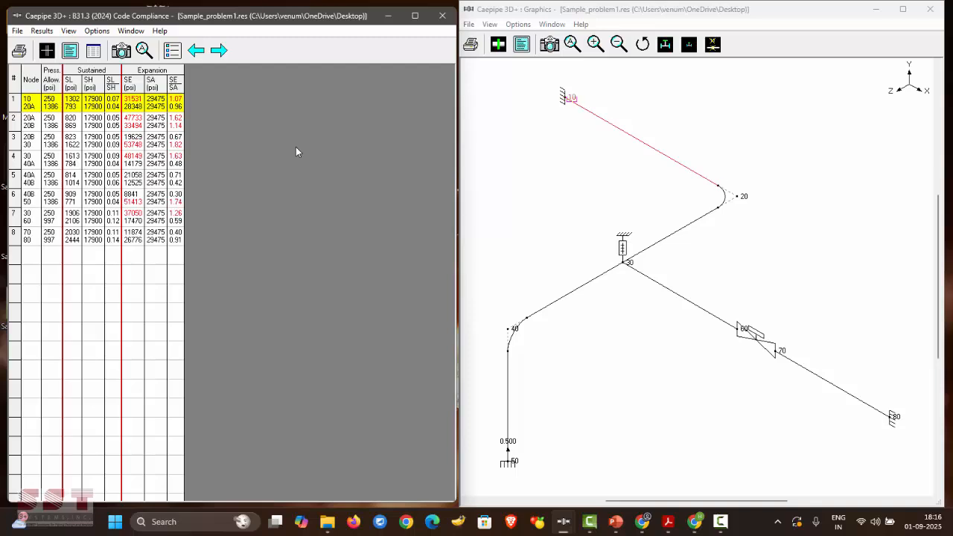
{"action": "key", "text": "Page_Up"}
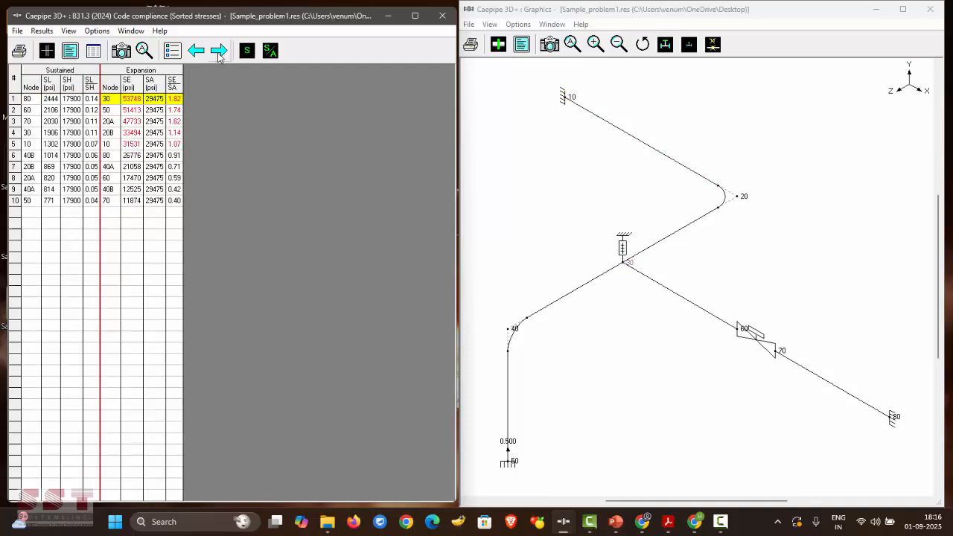
{"action": "left_click", "coordinate": [218, 52]}
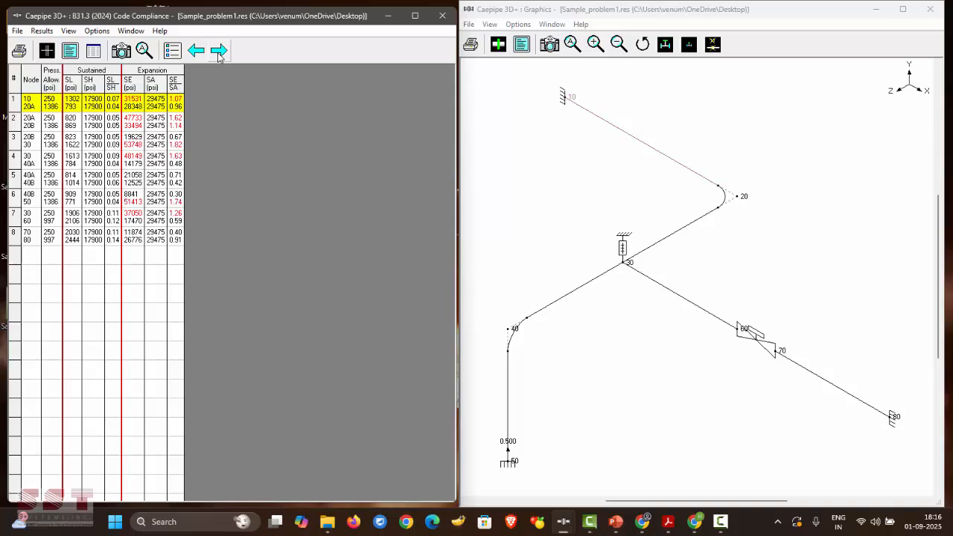
{"action": "left_click", "coordinate": [218, 50]}
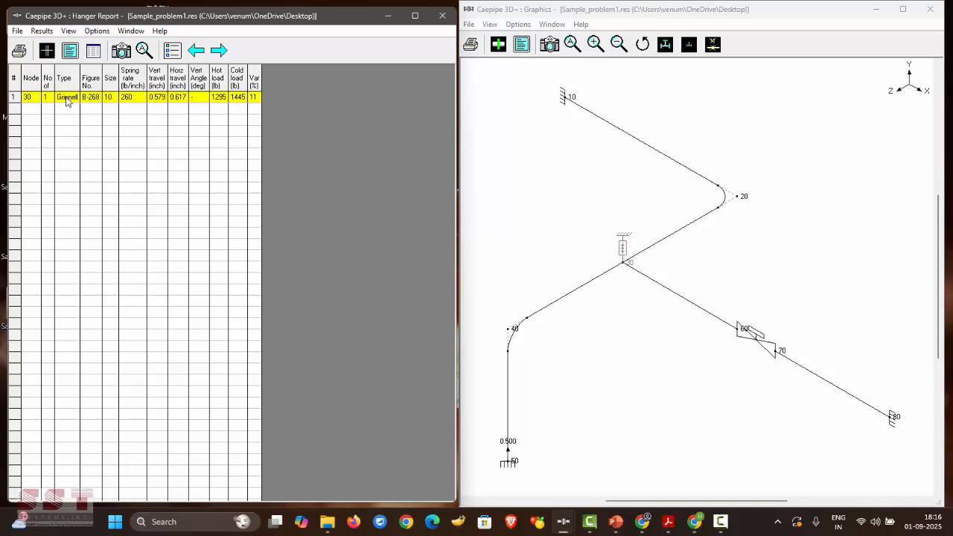
- Show the Support load summary result for the node 10 anchor
{"action": "left_click", "coordinate": [173, 51]}
{"action": "left_click", "coordinate": [251, 305]}
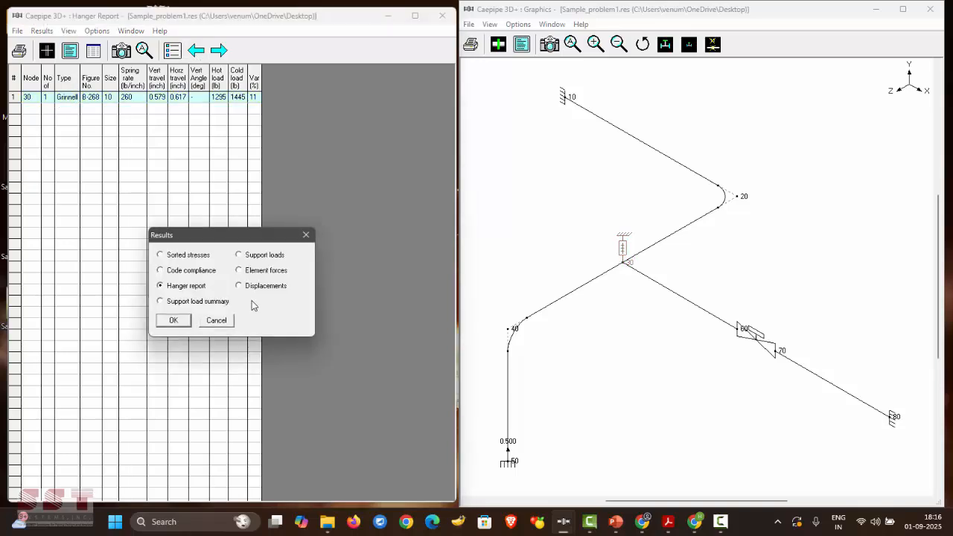
{"action": "left_click", "coordinate": [303, 234]}
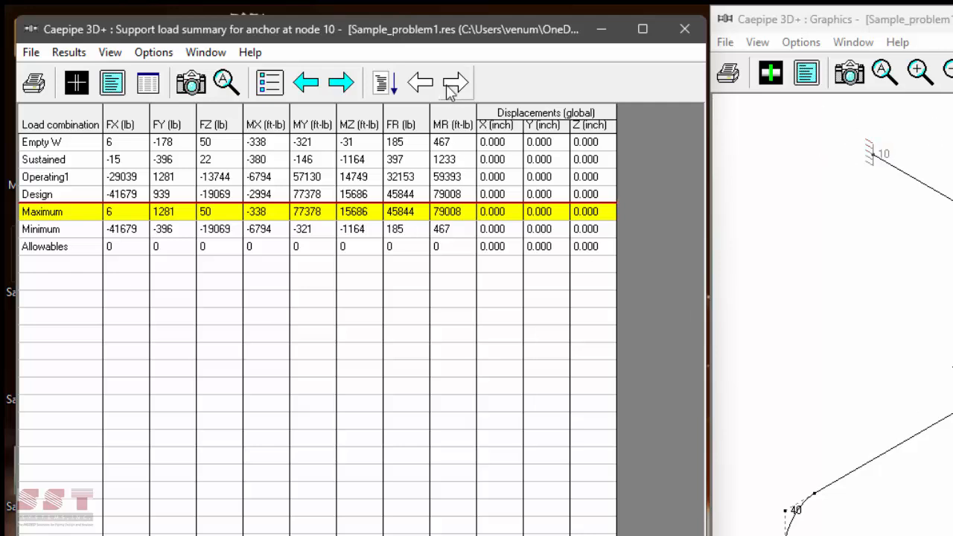
- Show node 10's support load summary, then step through nodes 50, 80 and the hanger at node 30
{"action": "left_click", "coordinate": [388, 82]}
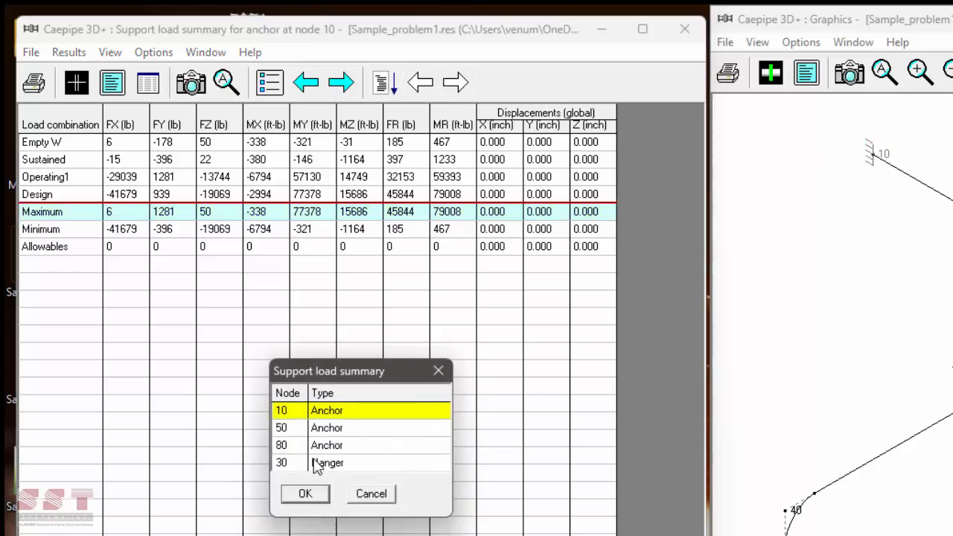
{"action": "left_click", "coordinate": [316, 494]}
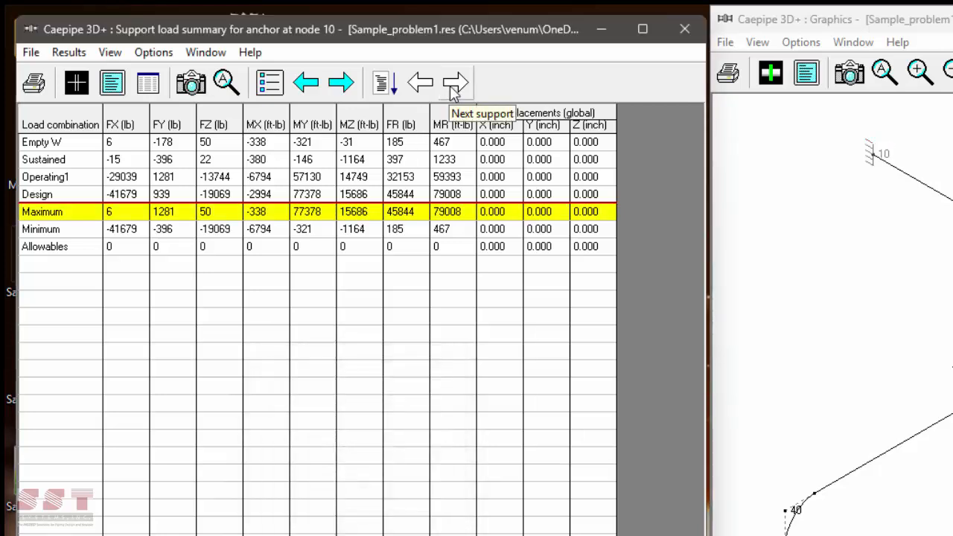
{"action": "left_click", "coordinate": [454, 83]}
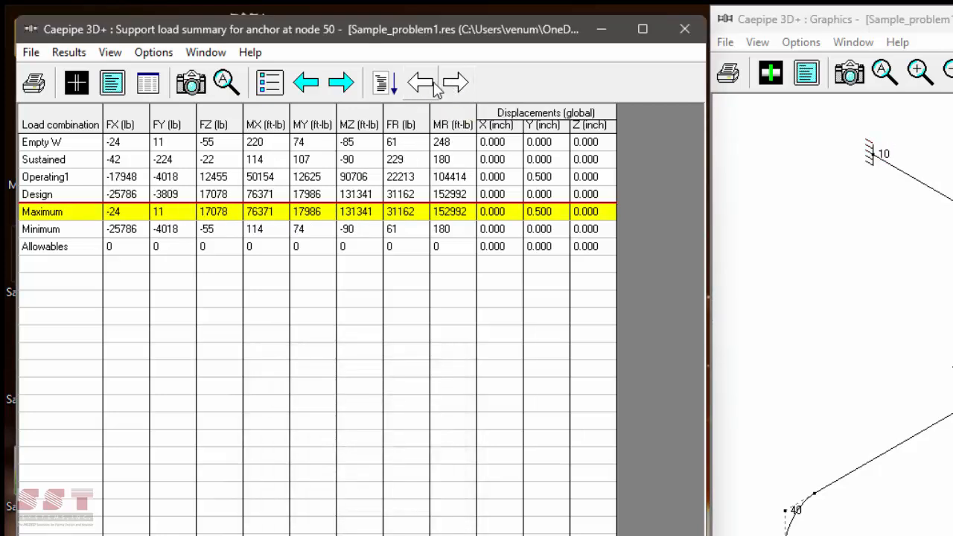
{"action": "left_click", "coordinate": [420, 82]}
{"action": "left_click", "coordinate": [453, 83]}
{"action": "left_click", "coordinate": [421, 82]}
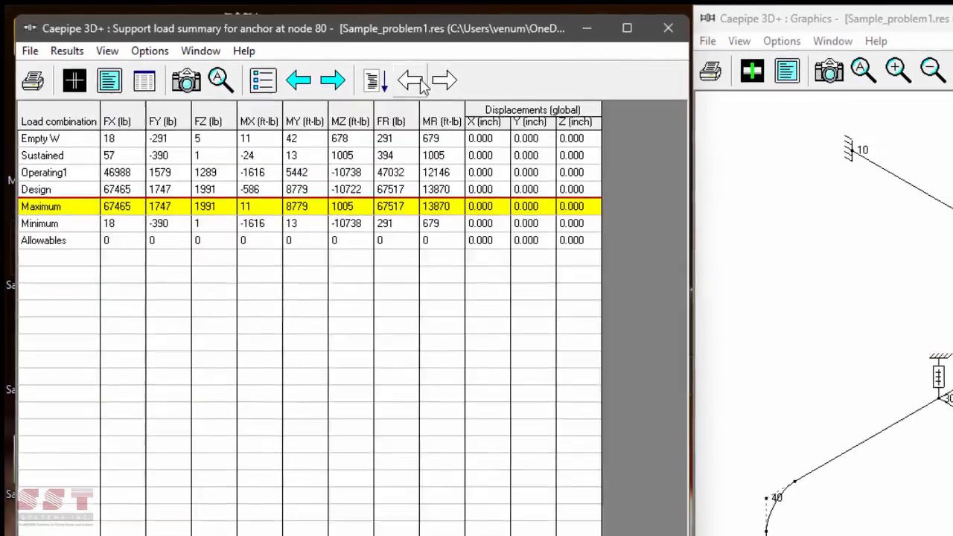
{"action": "left_click", "coordinate": [455, 83]}
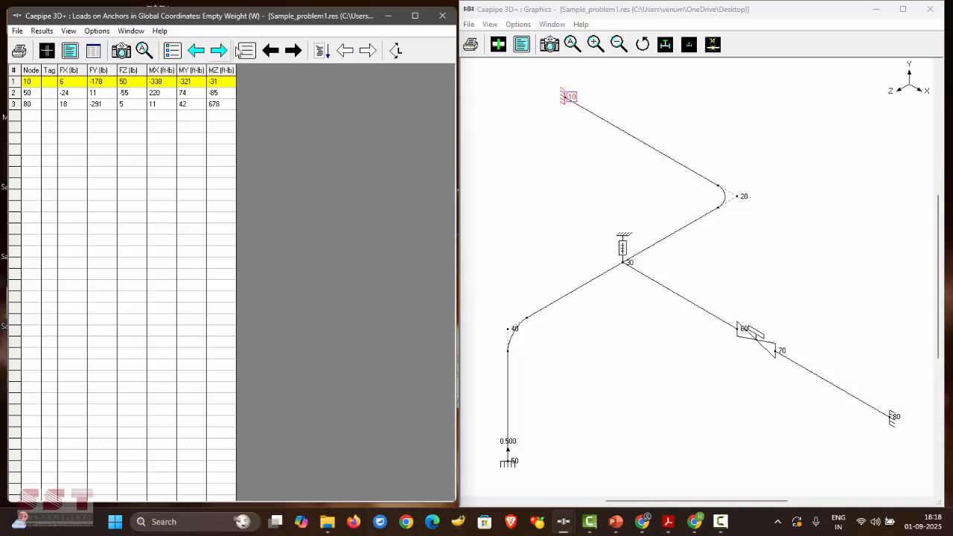
- Step anchor loads through Sustained, Expansion (T1), Operating and Design cases, returning to Operating
{"action": "left_click", "coordinate": [245, 50]}
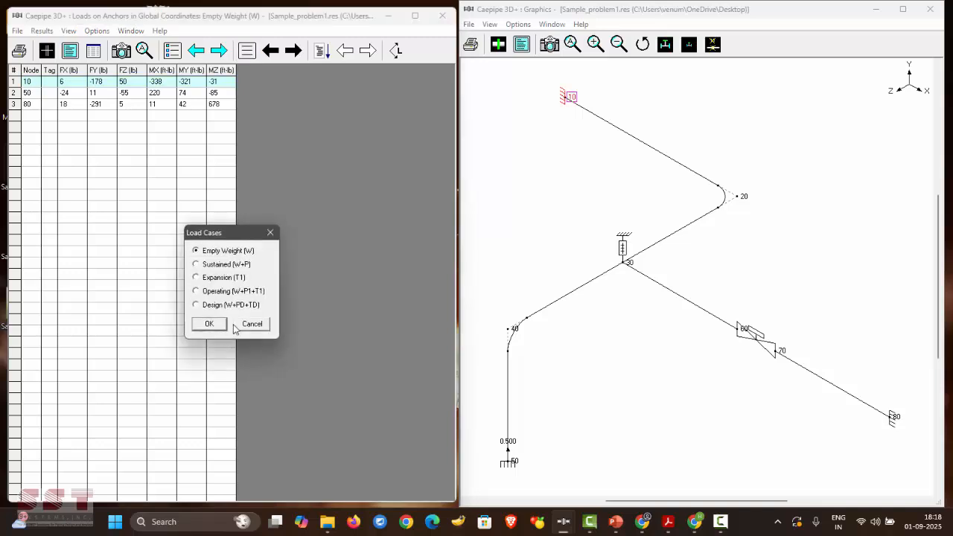
{"action": "left_click", "coordinate": [242, 322]}
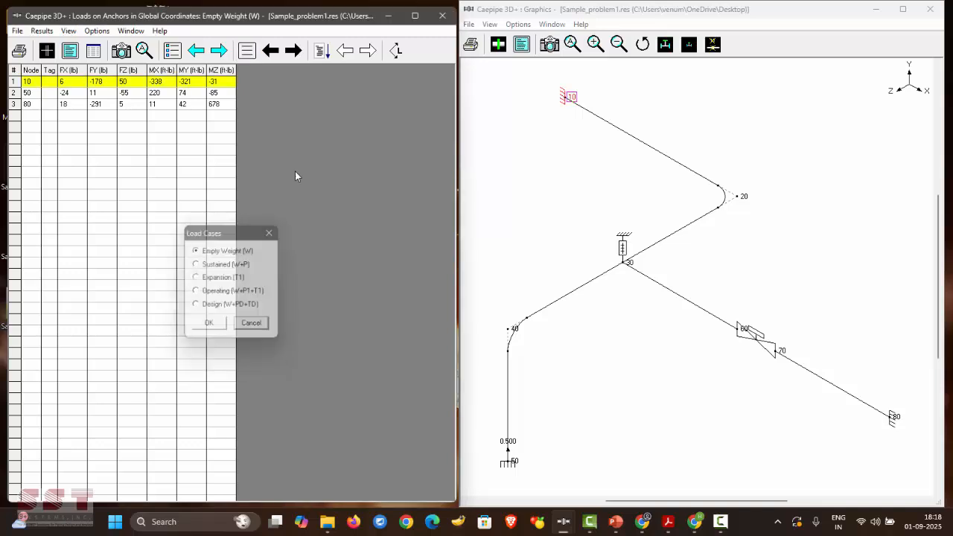
{"action": "left_click", "coordinate": [293, 50]}
{"action": "left_click", "coordinate": [292, 51]}
{"action": "left_click", "coordinate": [293, 51]}
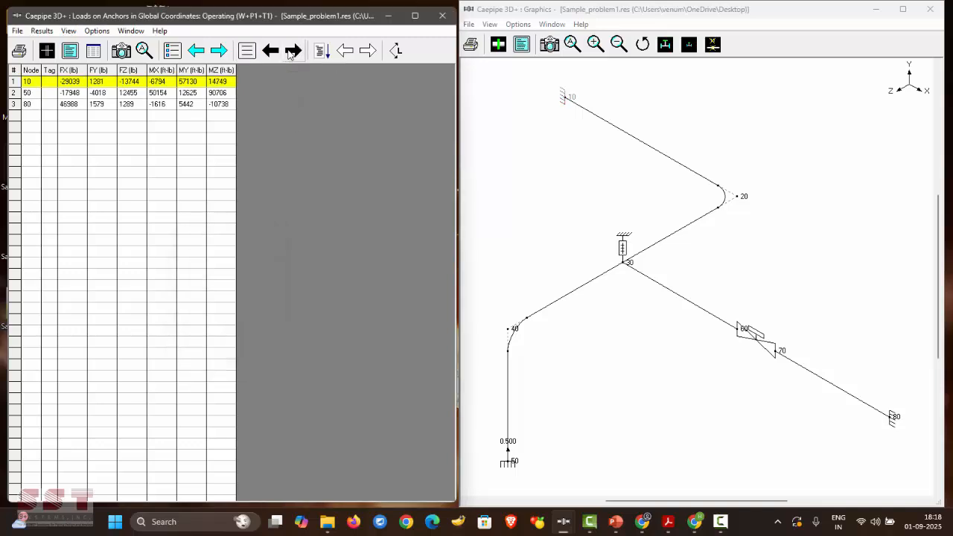
{"action": "left_click", "coordinate": [290, 52]}
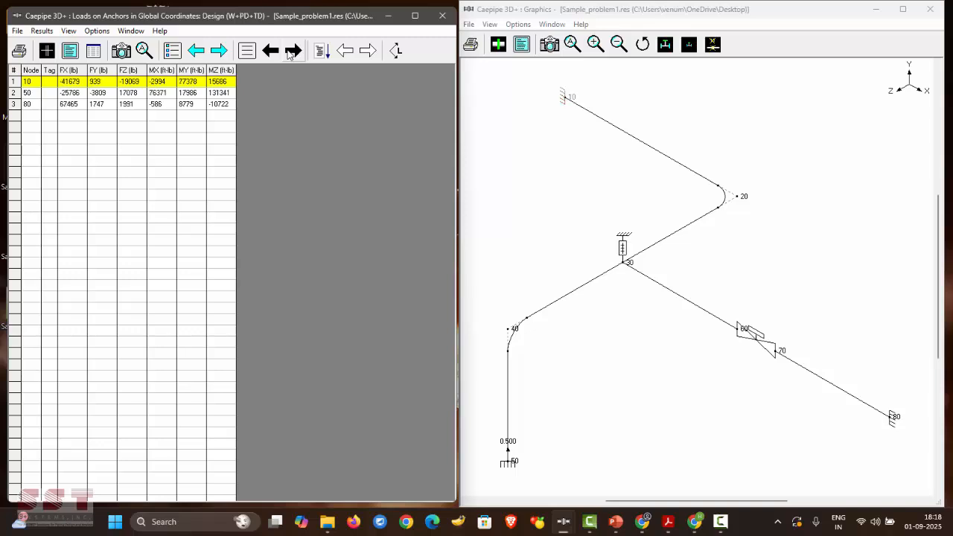
{"action": "left_click", "coordinate": [272, 50]}
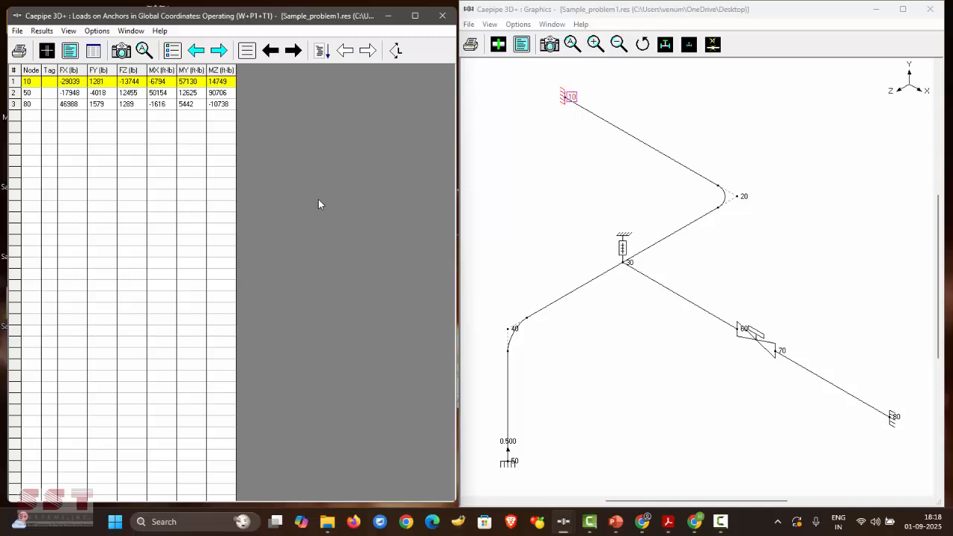
- Show Operating pipe element forces, toggling global then back to local coordinates (node 10 axial -29039 lb)
{"action": "key", "text": "ctrl+f"}
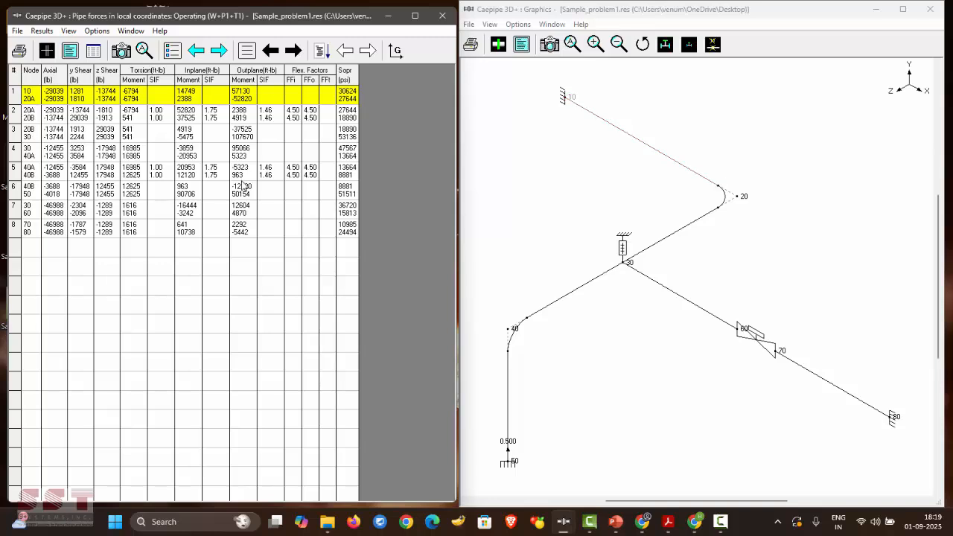
{"action": "left_click", "coordinate": [395, 51]}
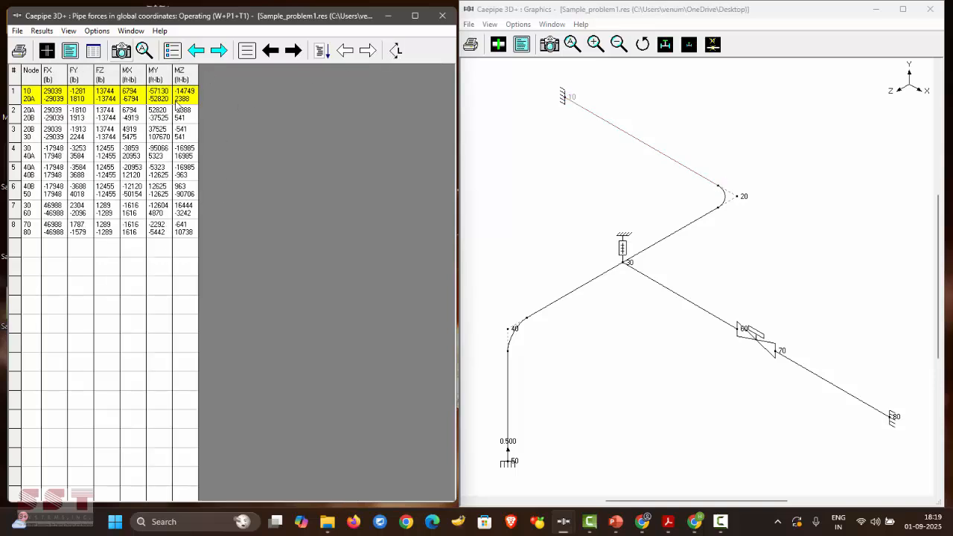
{"action": "left_click", "coordinate": [396, 52]}
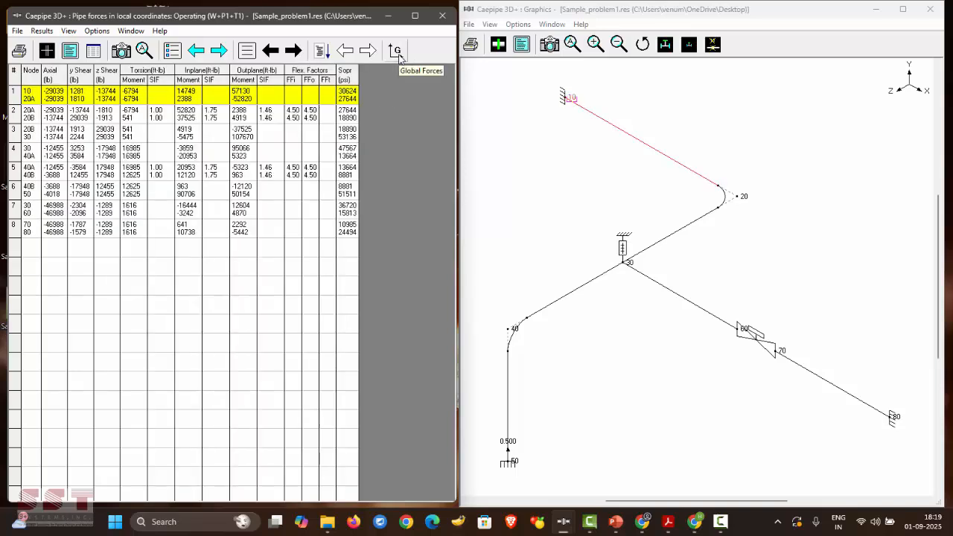
{"action": "left_click", "coordinate": [172, 50]}
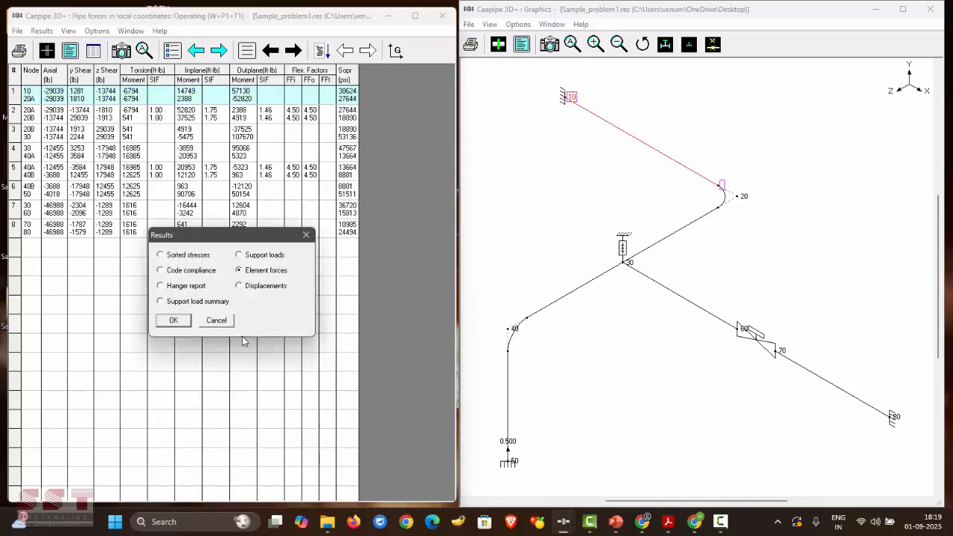
- Display displacements and draw the Sustained and Expansion (T1) deflected shapes, animating the Expansion shape
{"action": "double_click", "coordinate": [262, 288]}
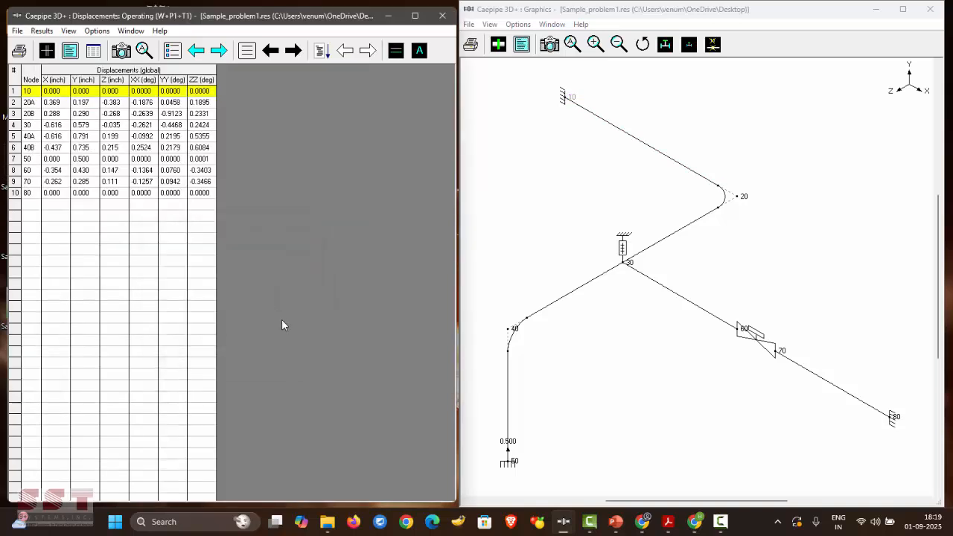
{"action": "left_click", "coordinate": [395, 54]}
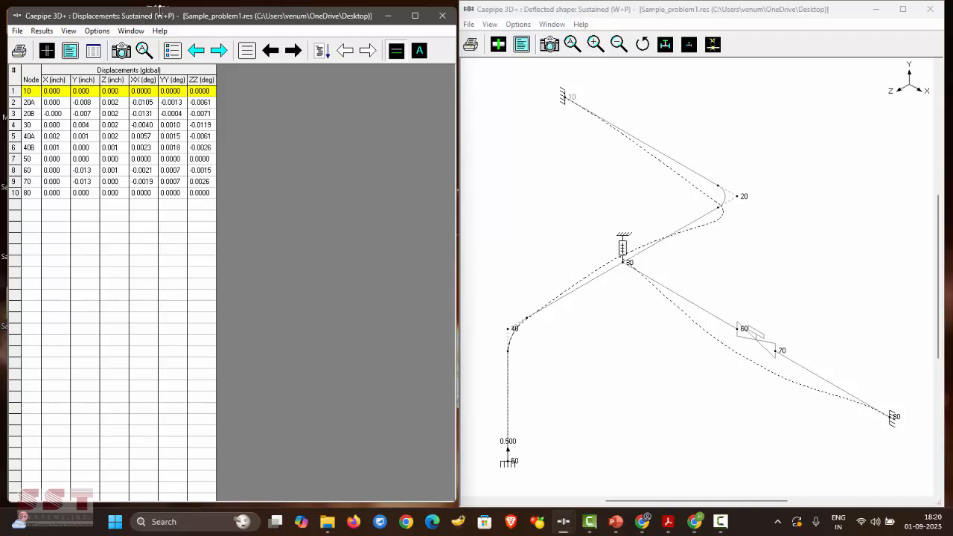
{"action": "left_click", "coordinate": [292, 51]}
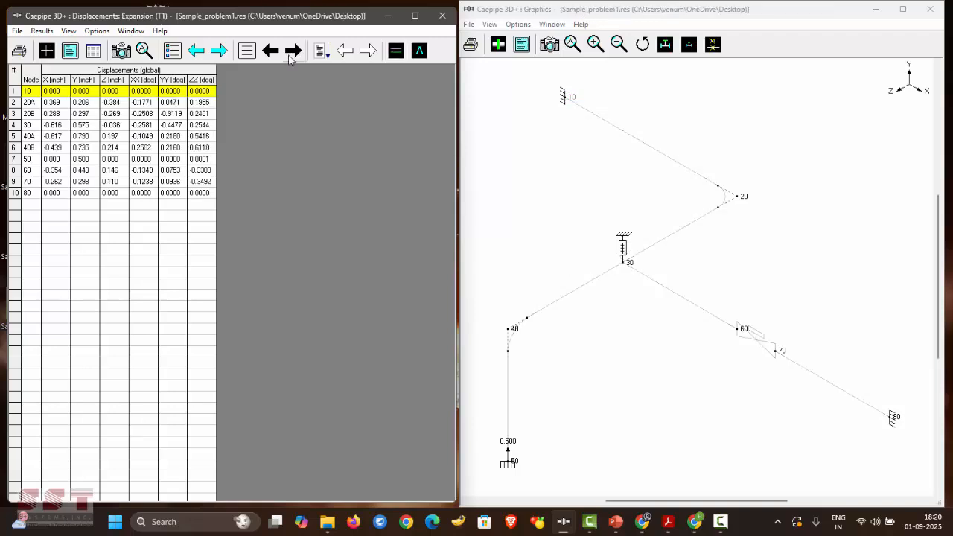
{"action": "left_click", "coordinate": [395, 50]}
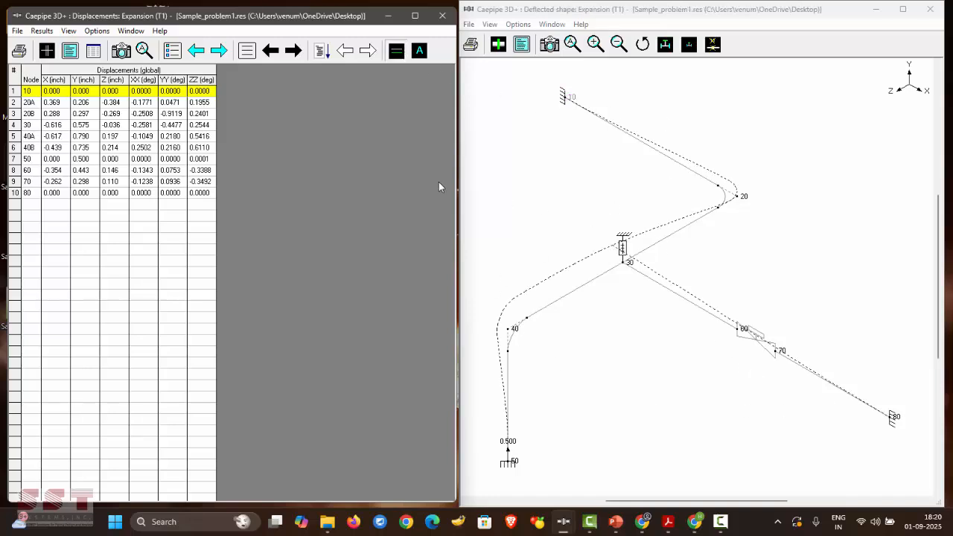
{"action": "left_click", "coordinate": [420, 51]}
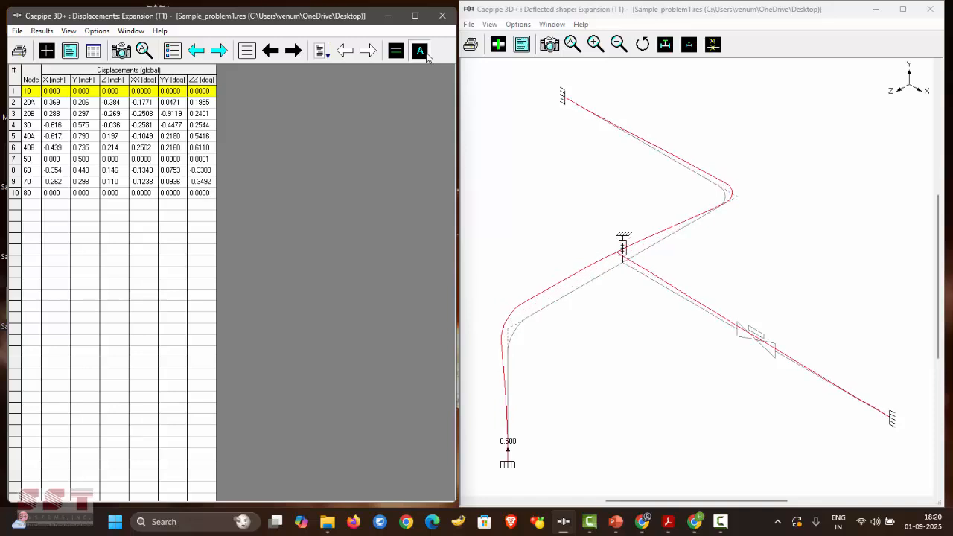
- Switch the displacements and deflected shape to the Sustained (W+P) load case
{"action": "left_click", "coordinate": [271, 51]}
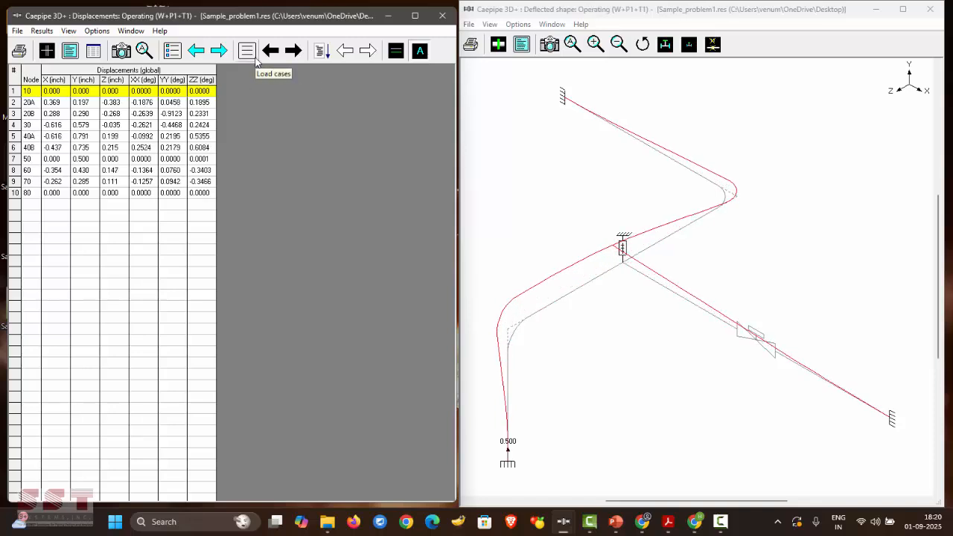
{"action": "left_click", "coordinate": [248, 52]}
{"action": "double_click", "coordinate": [223, 293]}
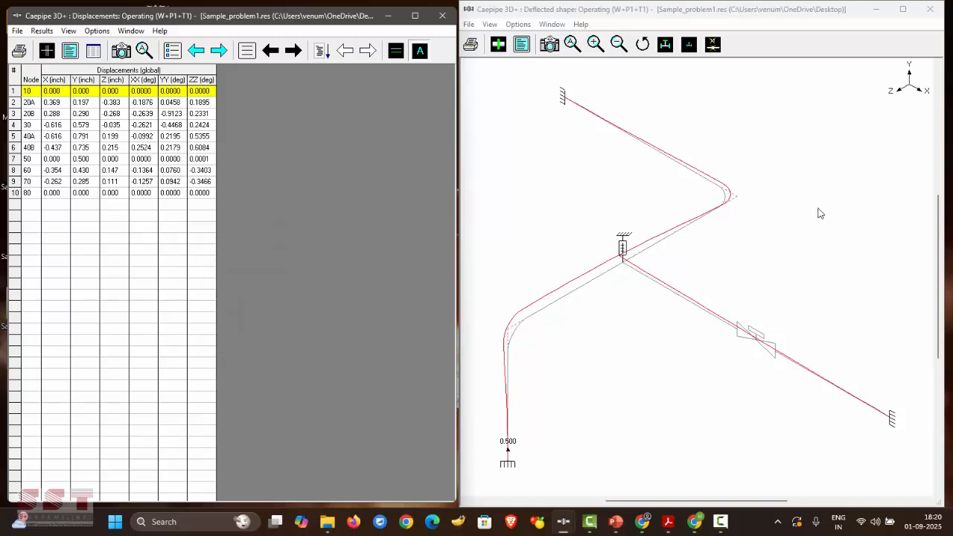
{"action": "left_click", "coordinate": [248, 50]}
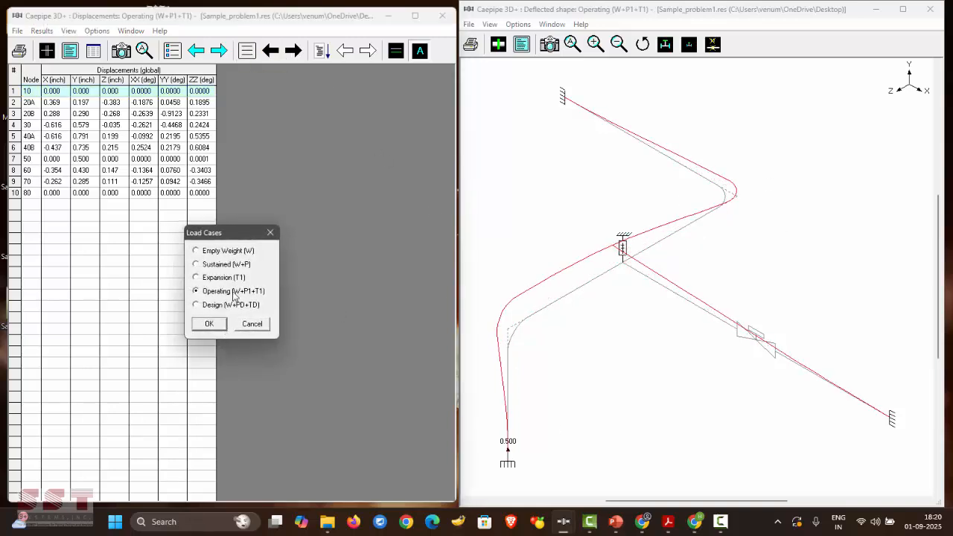
{"action": "left_click", "coordinate": [227, 266]}
{"action": "key", "text": "Return"}
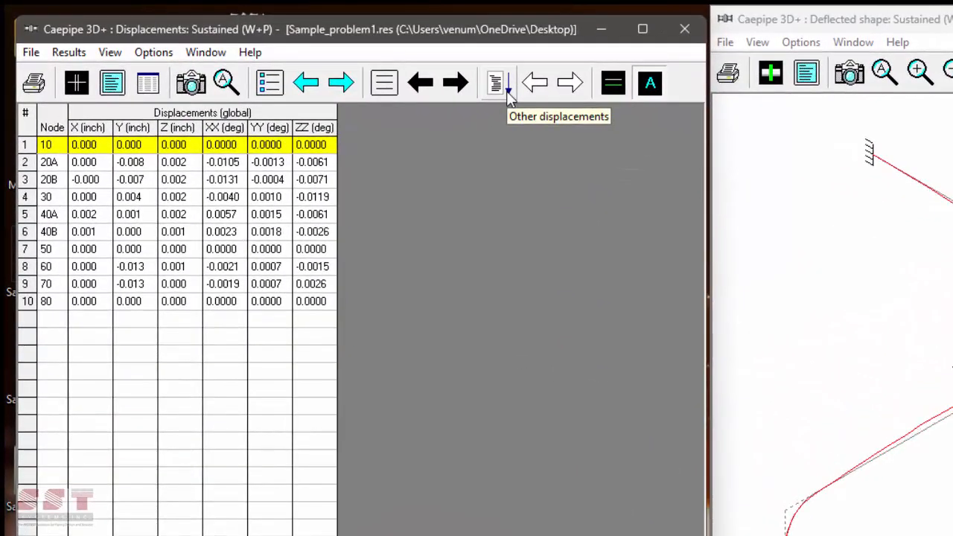
- List Sustained min/max displacements (Y minimum -0.013 at node 60), then bring up Print Results
{"action": "left_click", "coordinate": [508, 96]}
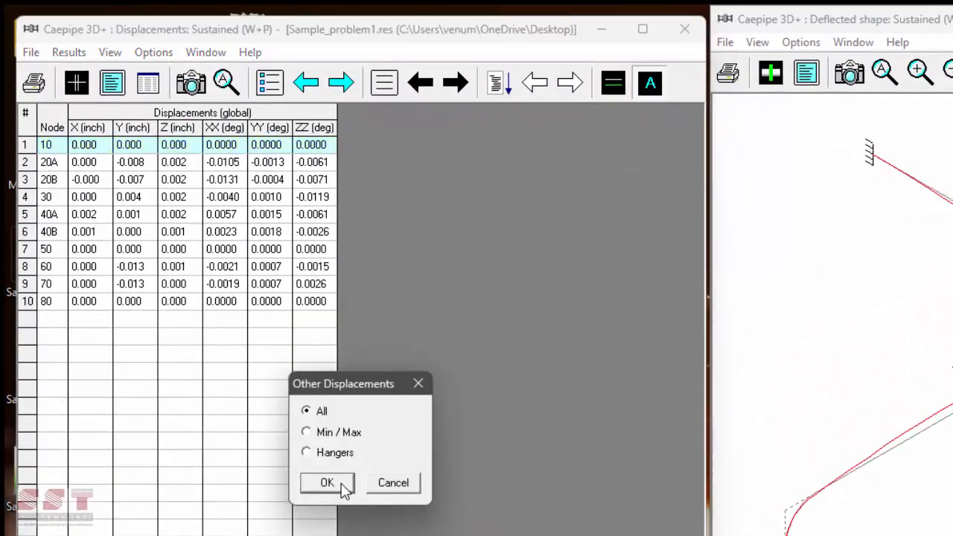
{"action": "left_click", "coordinate": [333, 434]}
{"action": "key", "text": "Return"}
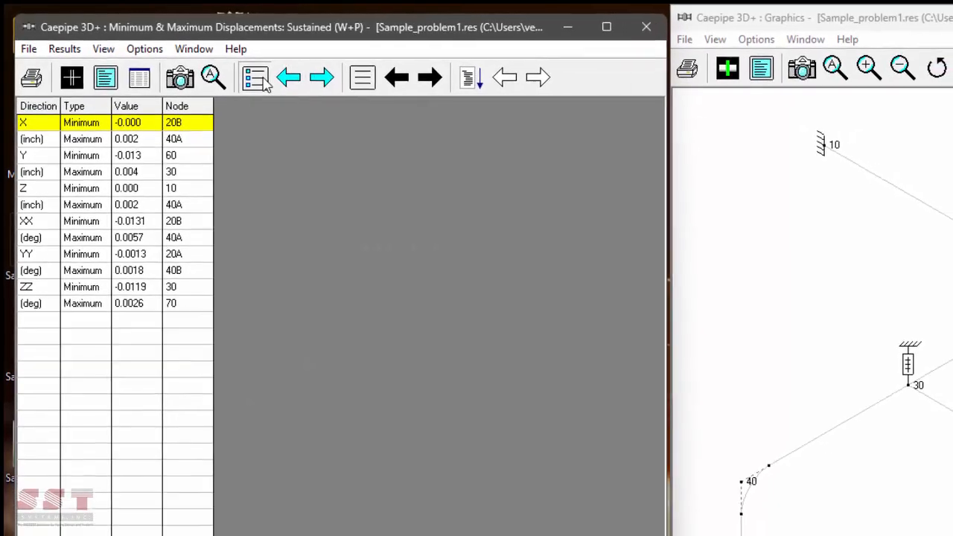
{"action": "left_click", "coordinate": [255, 484]}
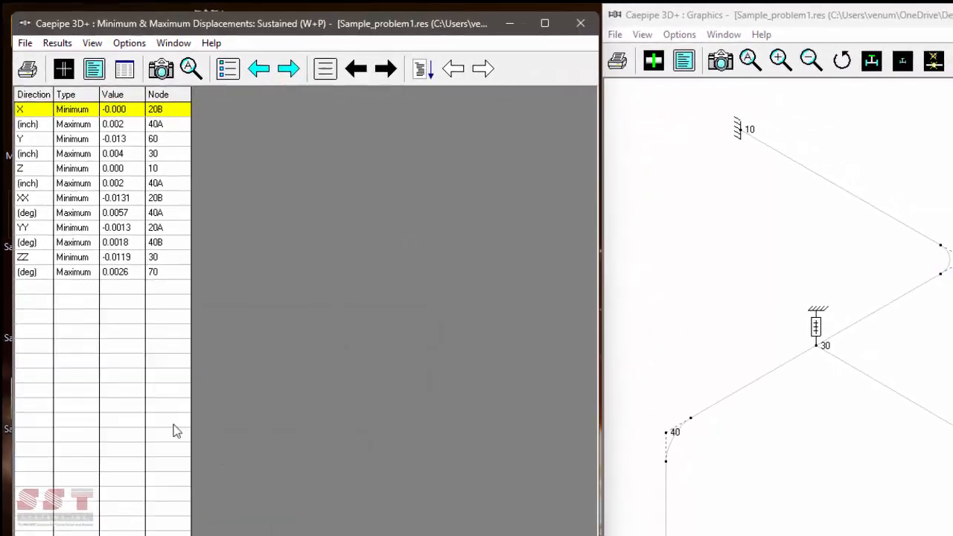
{"action": "left_click", "coordinate": [27, 71]}
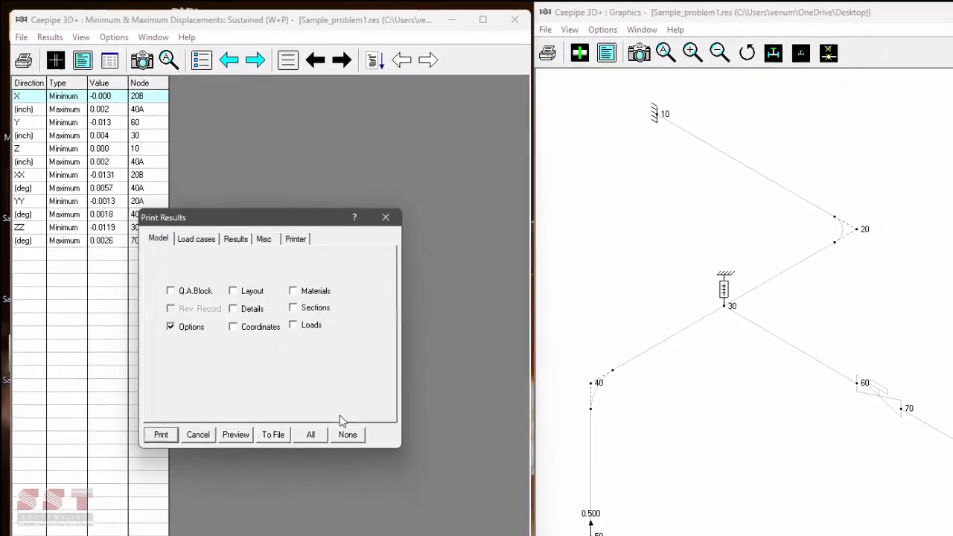
- Include Q.A.Block, Details and all model sections in the printout, with CSV as the file type
{"action": "left_click_drag", "start_coordinate": [271, 226], "coordinate": [394, 213]}
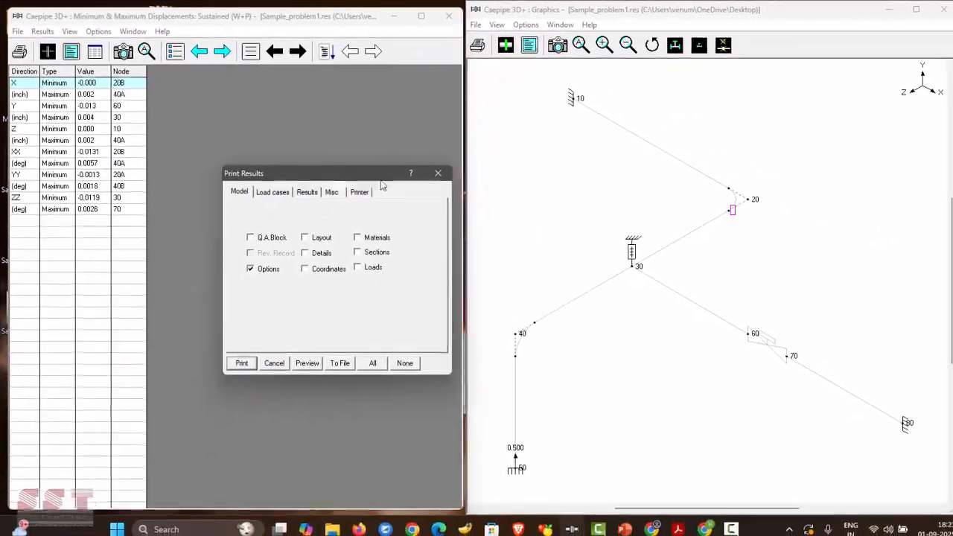
{"action": "left_click", "coordinate": [265, 235]}
{"action": "left_click", "coordinate": [300, 249]}
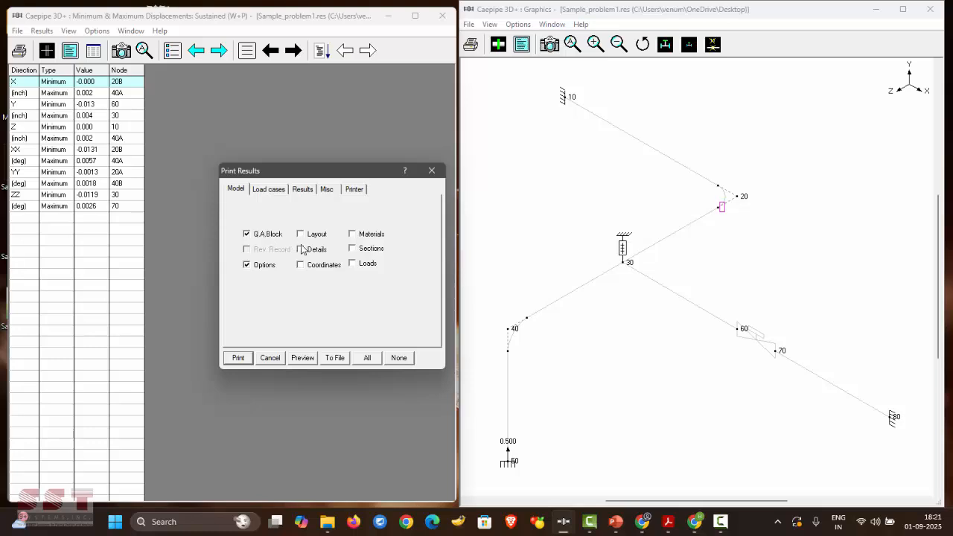
{"action": "left_click", "coordinate": [367, 359]}
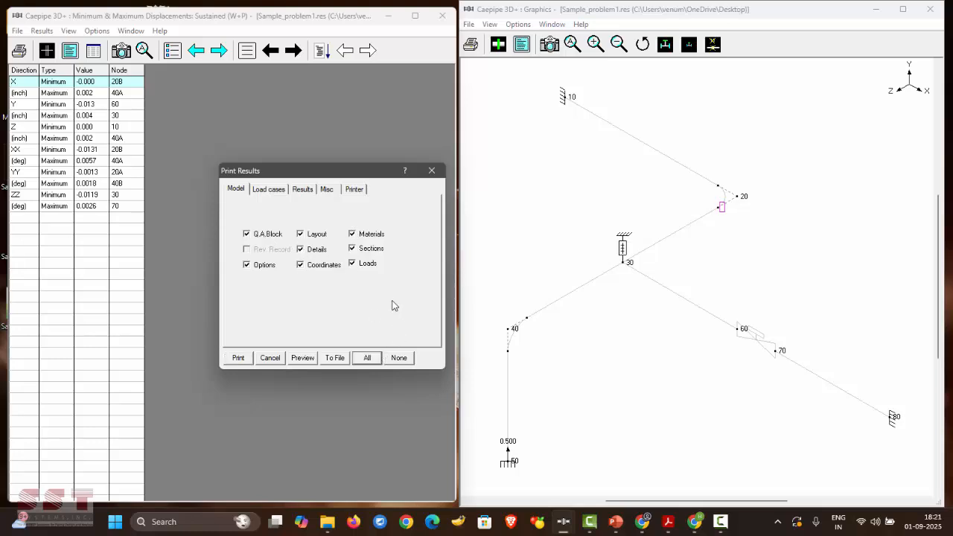
{"action": "left_click", "coordinate": [333, 358]}
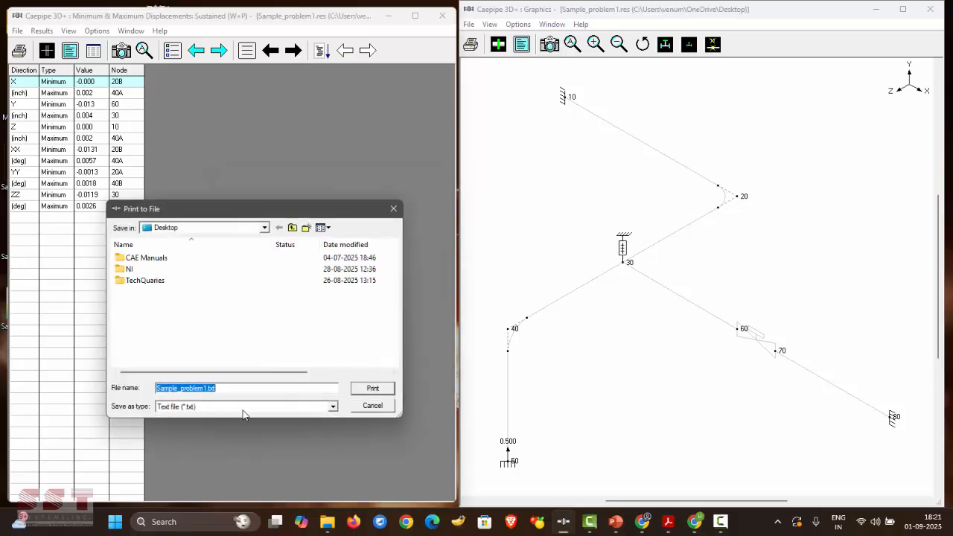
{"action": "left_click", "coordinate": [334, 410]}
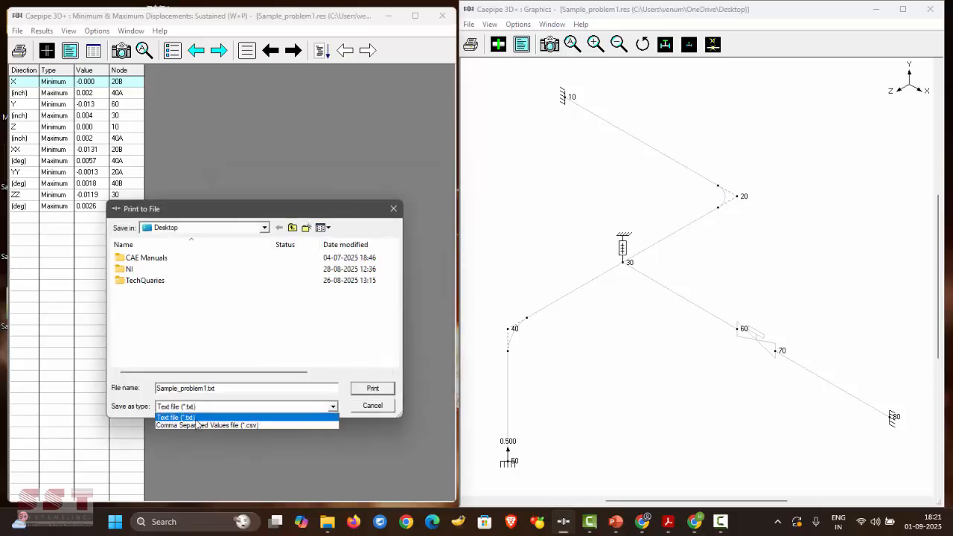
{"action": "left_click", "coordinate": [325, 425]}
{"action": "key", "text": "Return"}
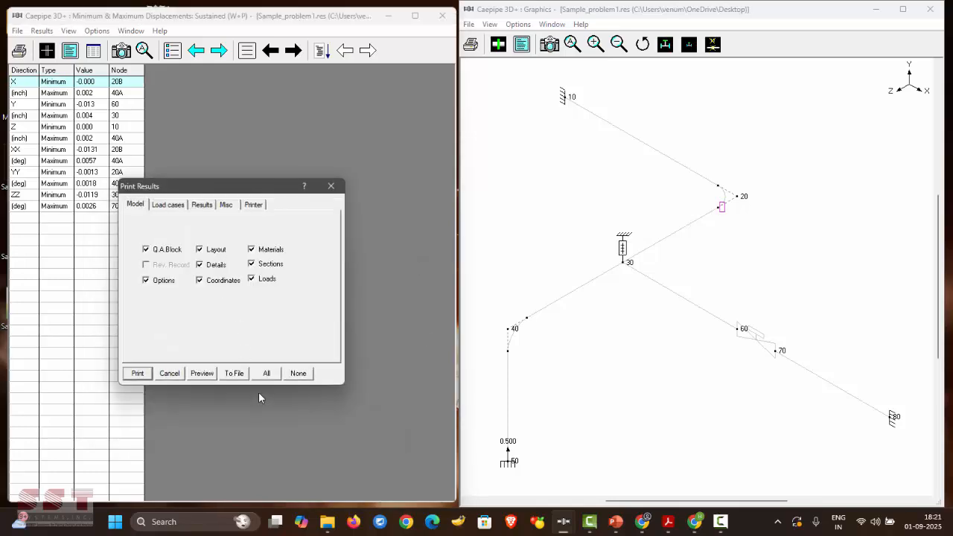
- Preview the report, print it to doPDF v7 and save it as Caepipe.pdf
{"action": "left_click", "coordinate": [212, 377]}
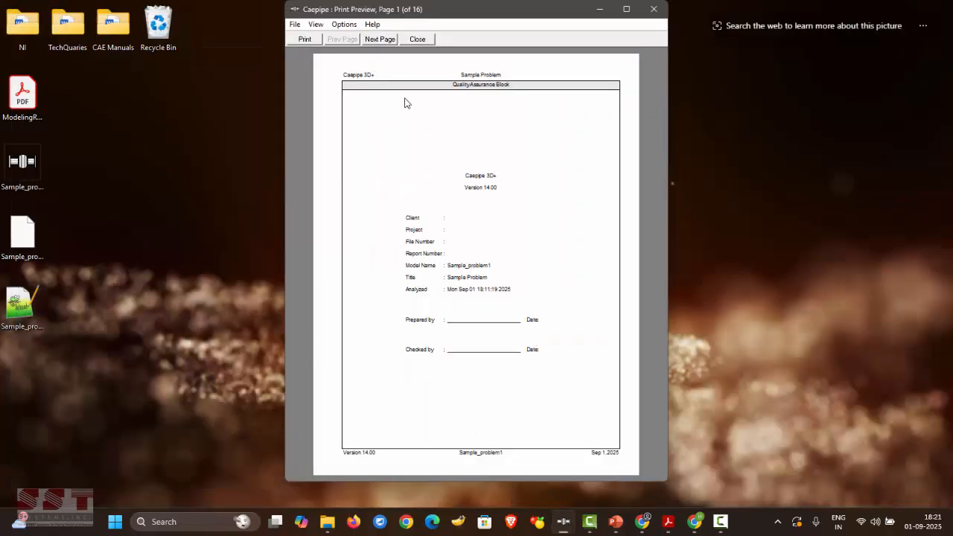
{"action": "left_click", "coordinate": [381, 39]}
{"action": "left_click", "coordinate": [381, 39]}
{"action": "left_click", "coordinate": [382, 40]}
{"action": "left_click", "coordinate": [382, 40]}
{"action": "left_click", "coordinate": [382, 40]}
{"action": "left_click", "coordinate": [381, 39]}
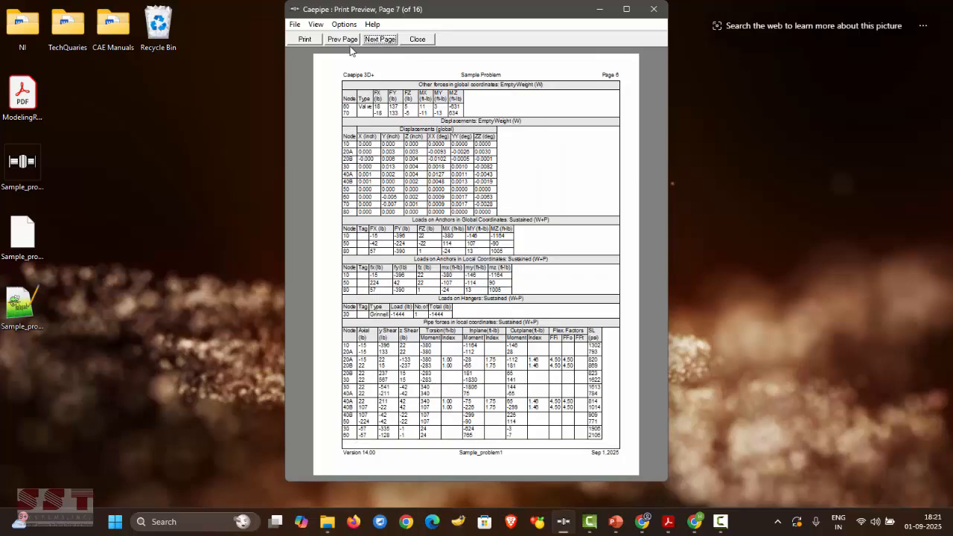
{"action": "left_click", "coordinate": [306, 40]}
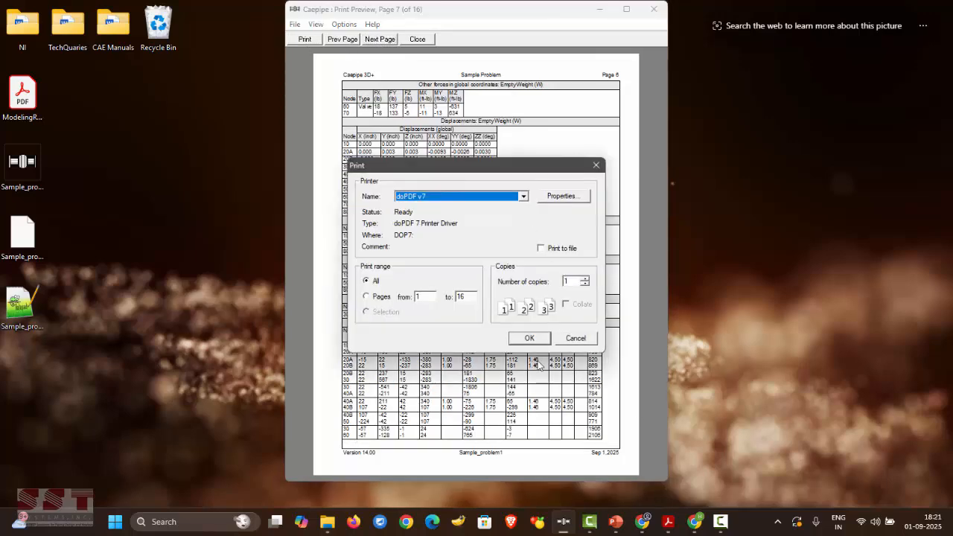
{"action": "left_click", "coordinate": [529, 339]}
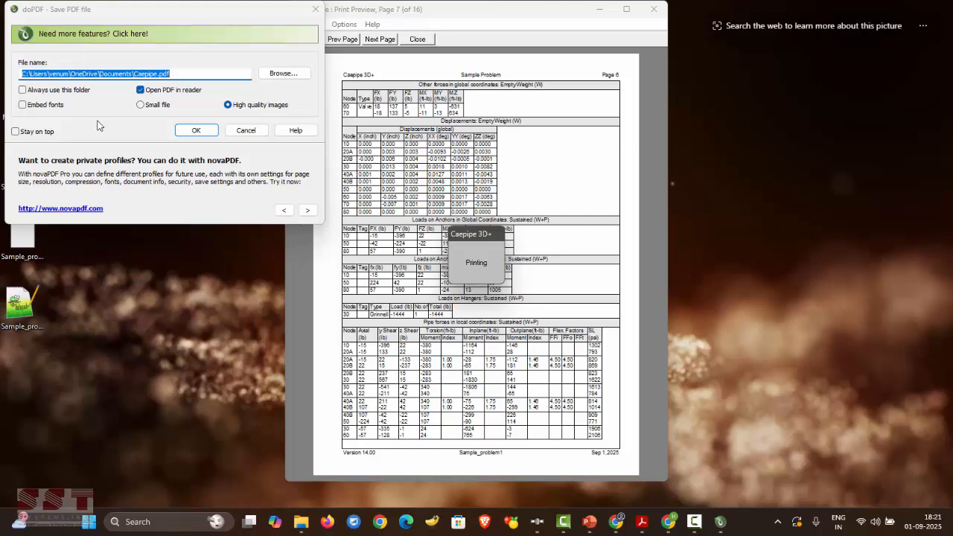
{"action": "left_click", "coordinate": [196, 129]}
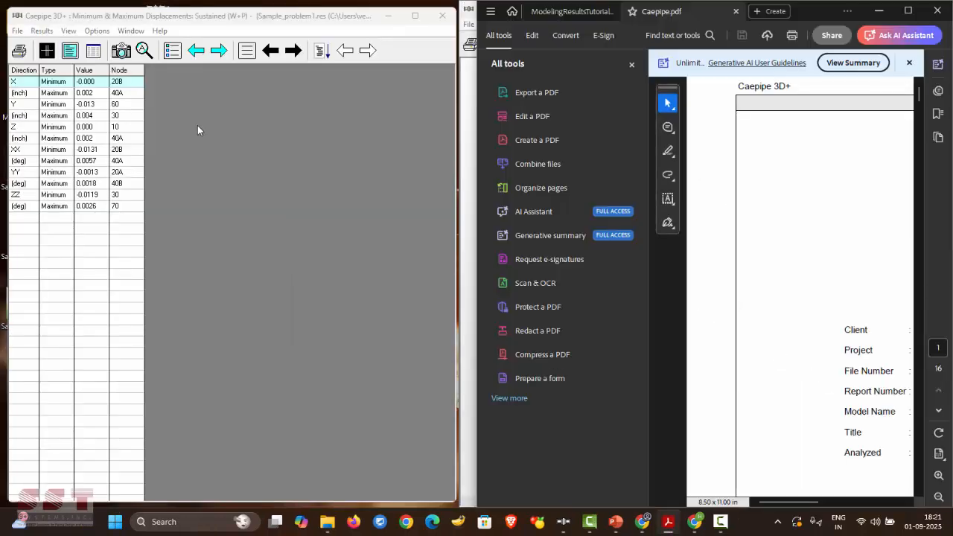
- Maximize Acrobat, scroll Caepipe.pdf from title page to bill of materials, then close it
{"action": "left_click", "coordinate": [908, 10]}
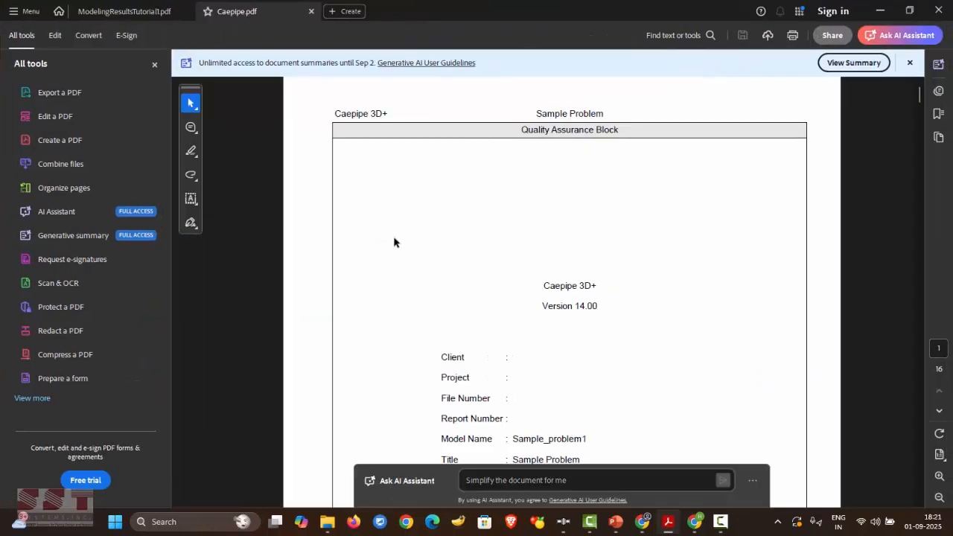
{"action": "scroll", "coordinate": [423, 299], "scroll_direction": "down", "scroll_amount": 10}
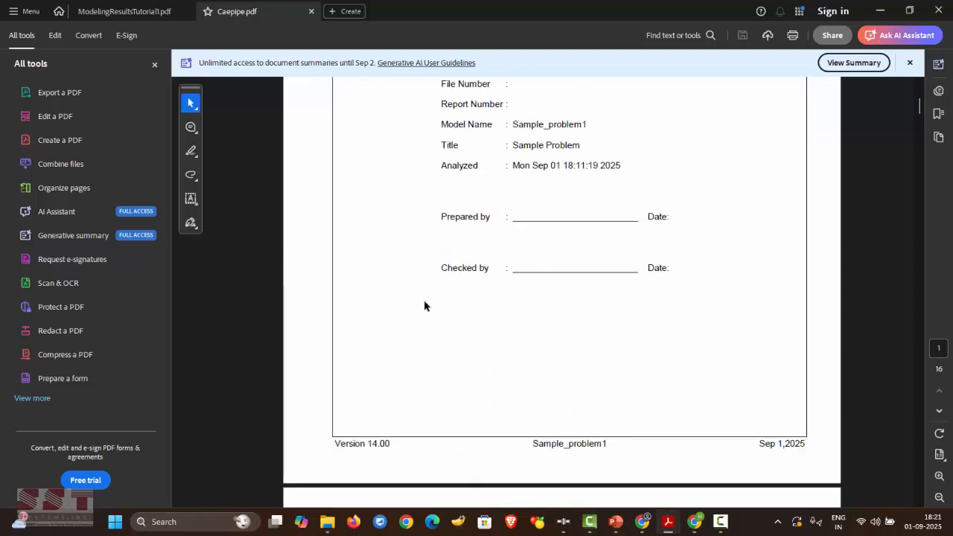
{"action": "scroll", "coordinate": [425, 310], "scroll_direction": "down", "scroll_amount": 5}
{"action": "scroll", "coordinate": [687, 215], "scroll_direction": "up", "scroll_amount": 5}
{"action": "scroll", "coordinate": [604, 323], "scroll_direction": "down", "scroll_amount": 15}
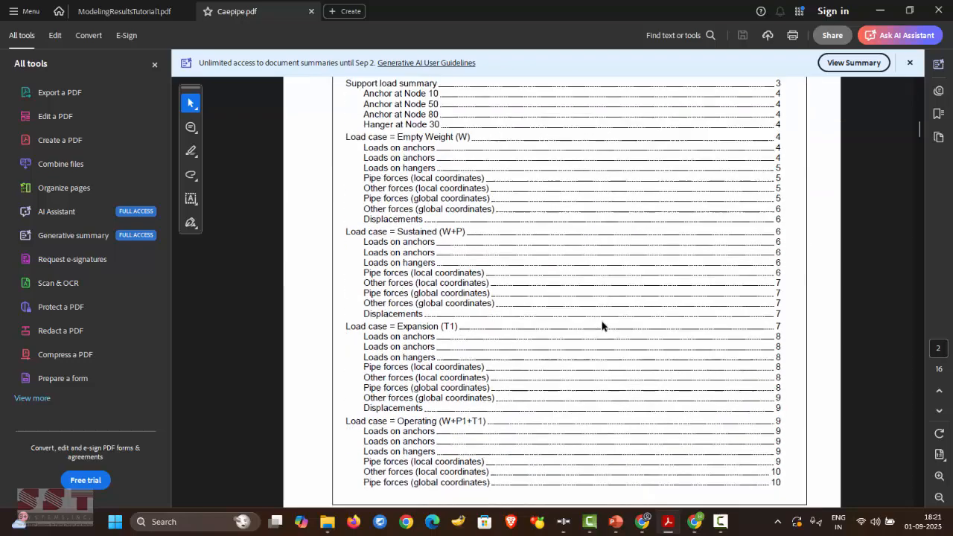
{"action": "scroll", "coordinate": [598, 330], "scroll_direction": "down", "scroll_amount": 20}
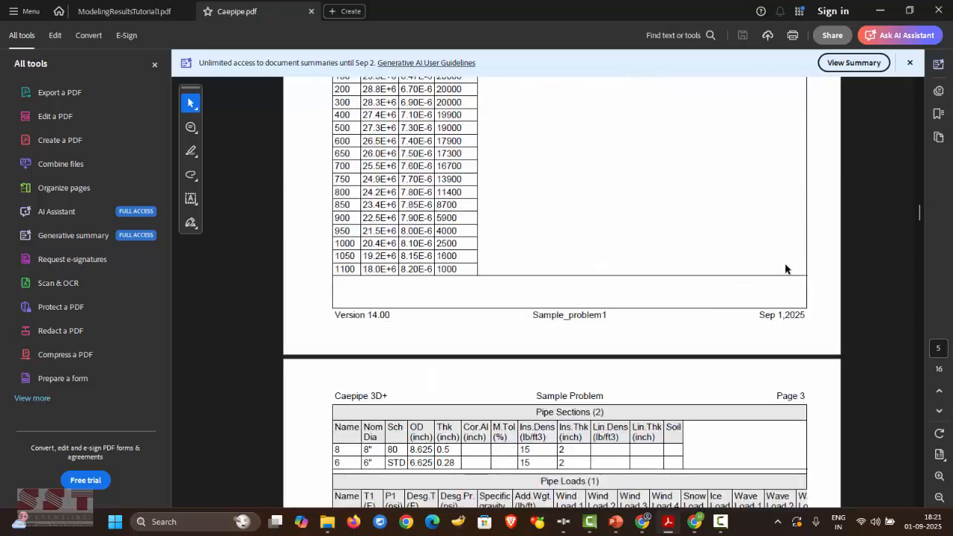
{"action": "left_click_drag", "start_coordinate": [919, 216], "coordinate": [900, 497]}
{"action": "scroll", "coordinate": [685, 273], "scroll_direction": "down", "scroll_amount": 6}
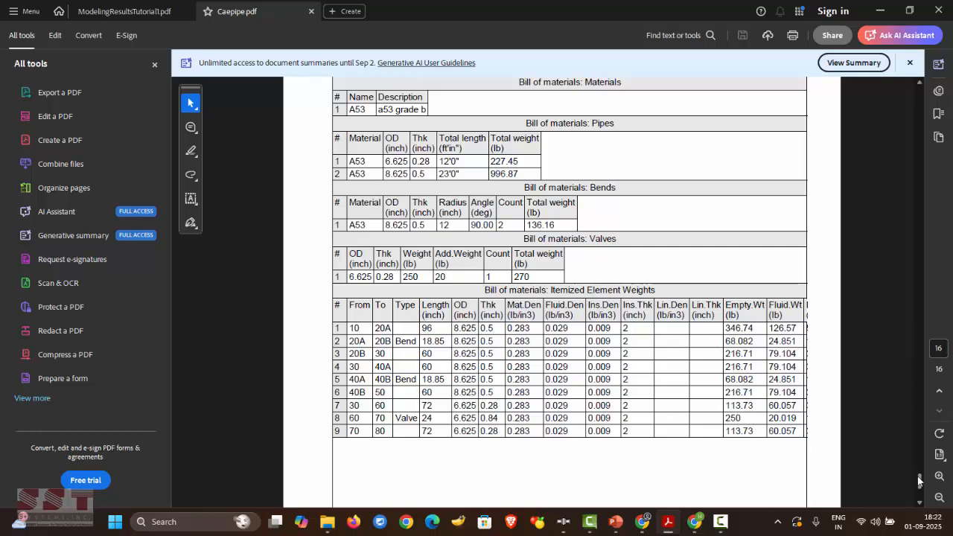
{"action": "scroll", "coordinate": [638, 276], "scroll_direction": "down", "scroll_amount": 1}
{"action": "key", "text": "alt+F4"}
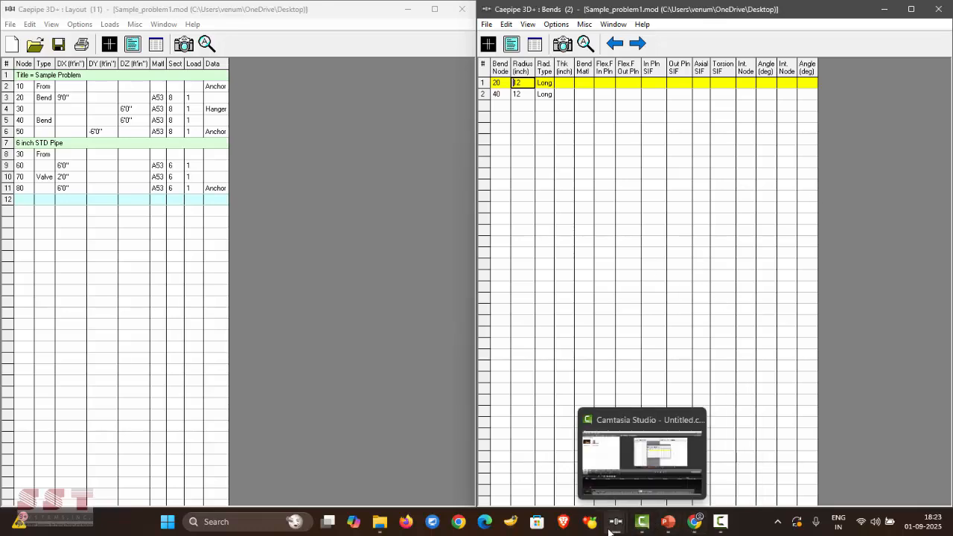
- In Chrome, go to the CAEPIPE Tutorials tab and open the PEXit link in a new tab
{"action": "left_click", "coordinate": [695, 521]}
{"action": "left_click", "coordinate": [116, 13]}
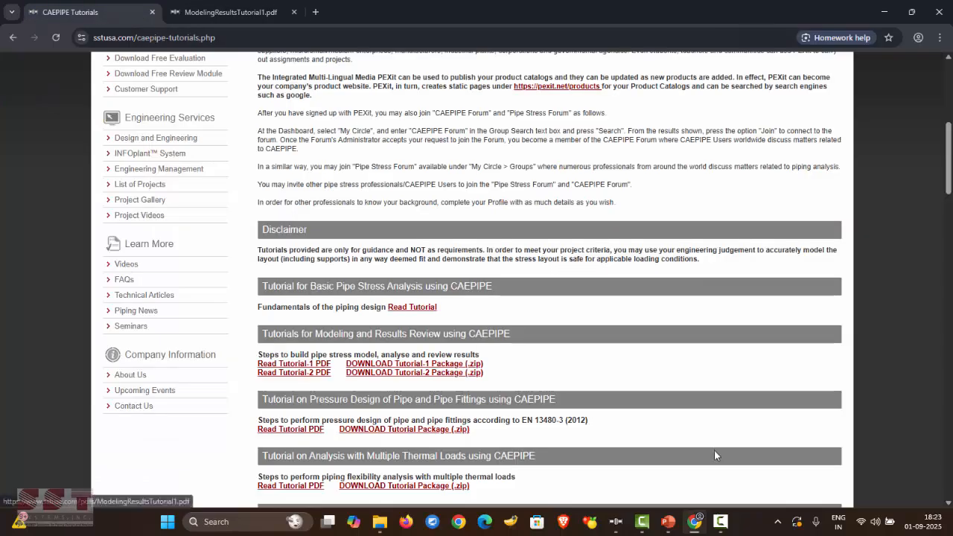
{"action": "left_click", "coordinate": [422, 363]}
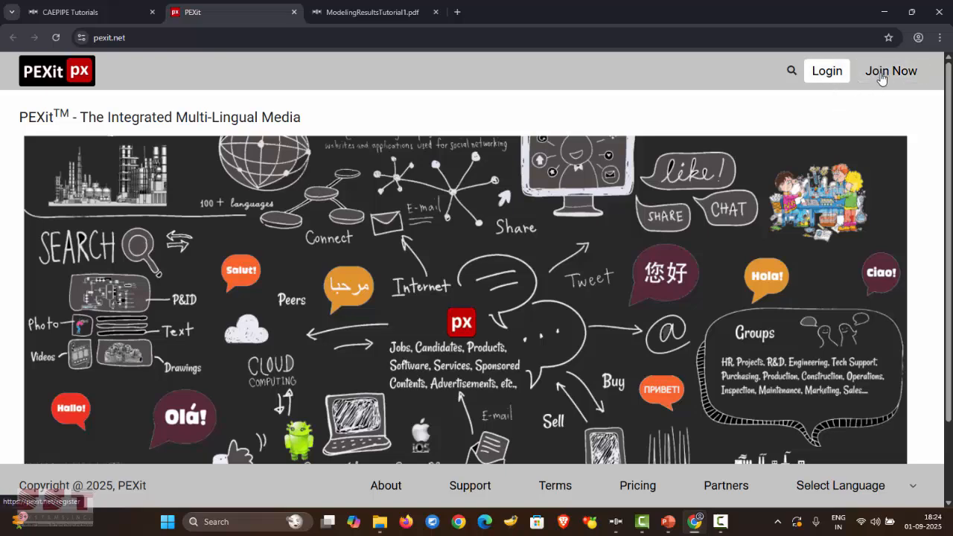
- Sign in to PEXit, entering the user name in the login form
{"action": "left_click", "coordinate": [833, 71]}
{"action": "left_click", "coordinate": [435, 258]}
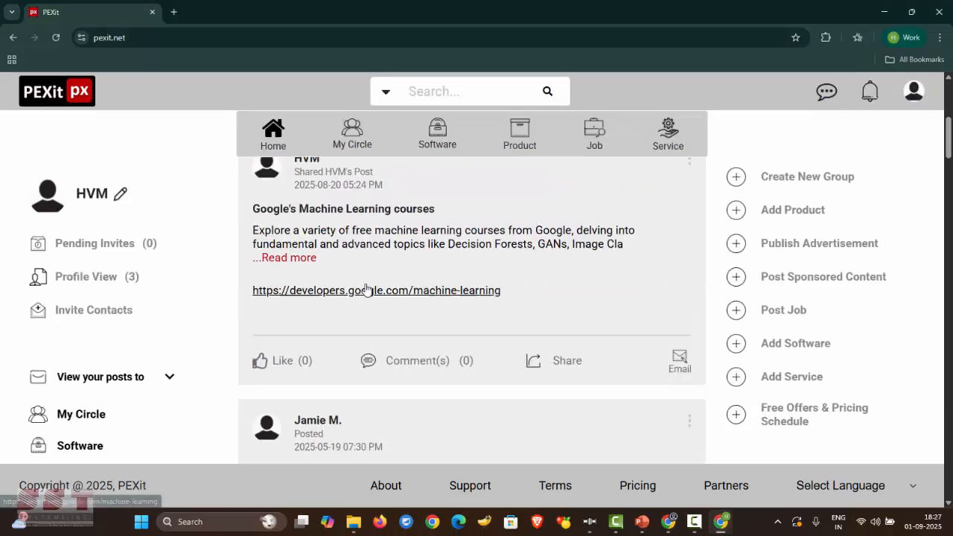
{"action": "scroll", "coordinate": [370, 272], "scroll_direction": "up", "scroll_amount": 5}
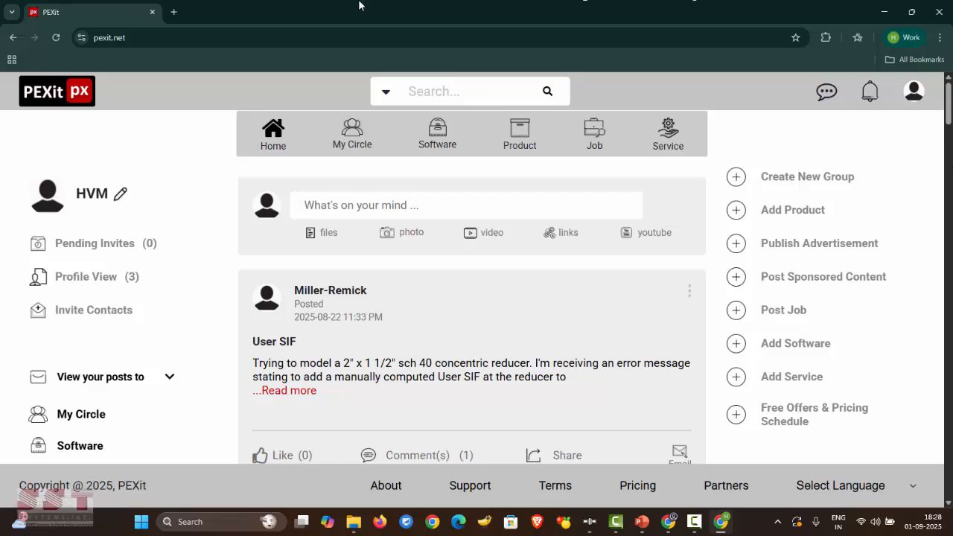
{"action": "scroll", "coordinate": [320, 280], "scroll_direction": "down", "scroll_amount": 10}
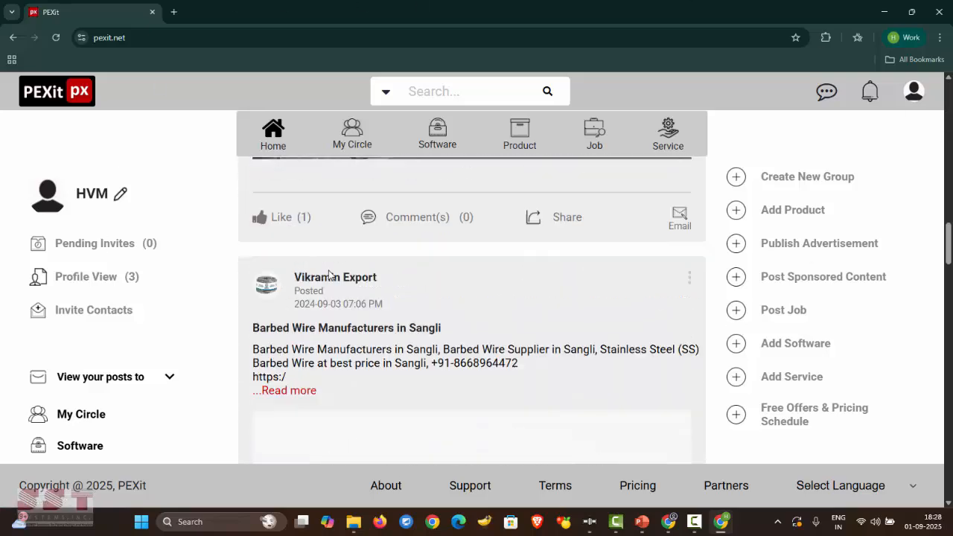
{"action": "scroll", "coordinate": [330, 275], "scroll_direction": "up", "scroll_amount": 10}
- Open Software, go to the CAEPIPE Tutorials page and download the Tutorial-1 package (.zip)
{"action": "left_click", "coordinate": [445, 140]}
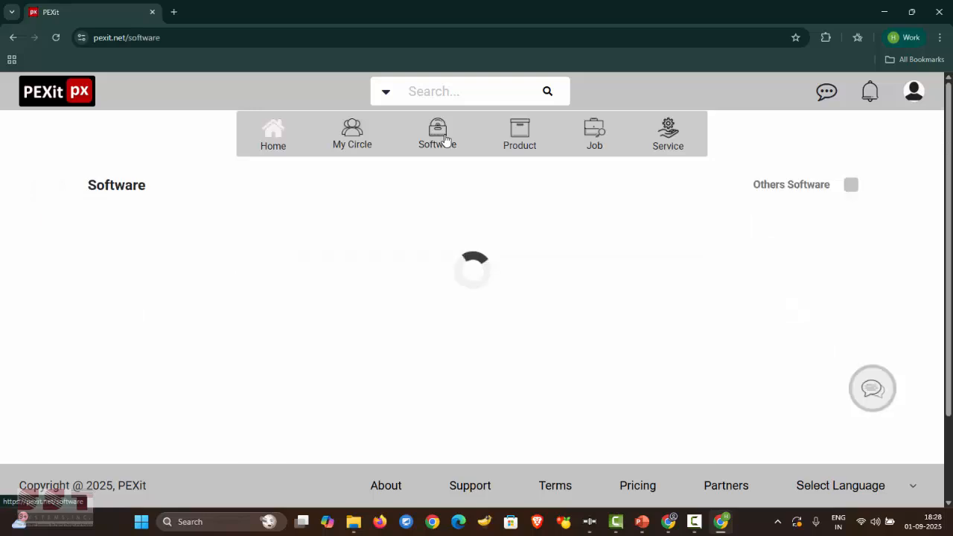
{"action": "scroll", "coordinate": [339, 290], "scroll_direction": "down", "scroll_amount": 3}
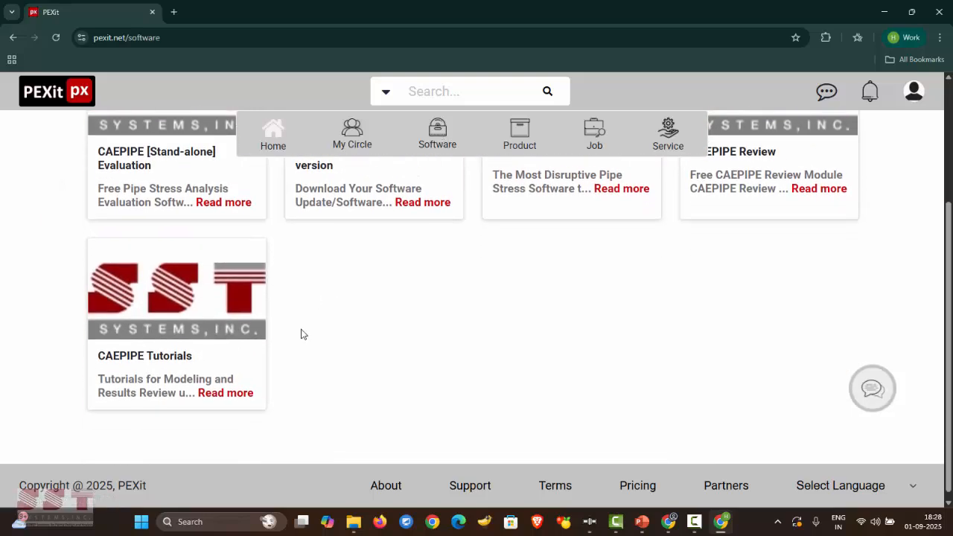
{"action": "left_click", "coordinate": [213, 310]}
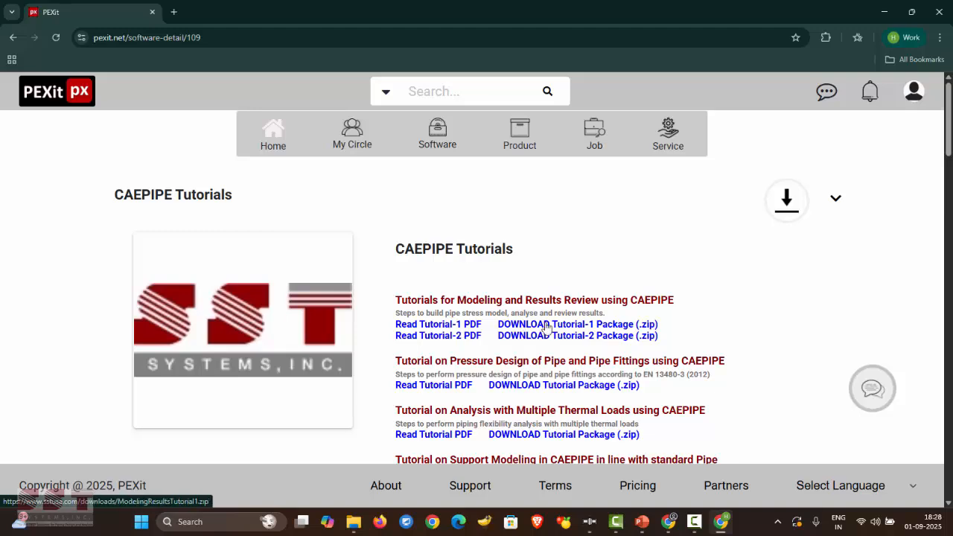
{"action": "left_click", "coordinate": [589, 327]}
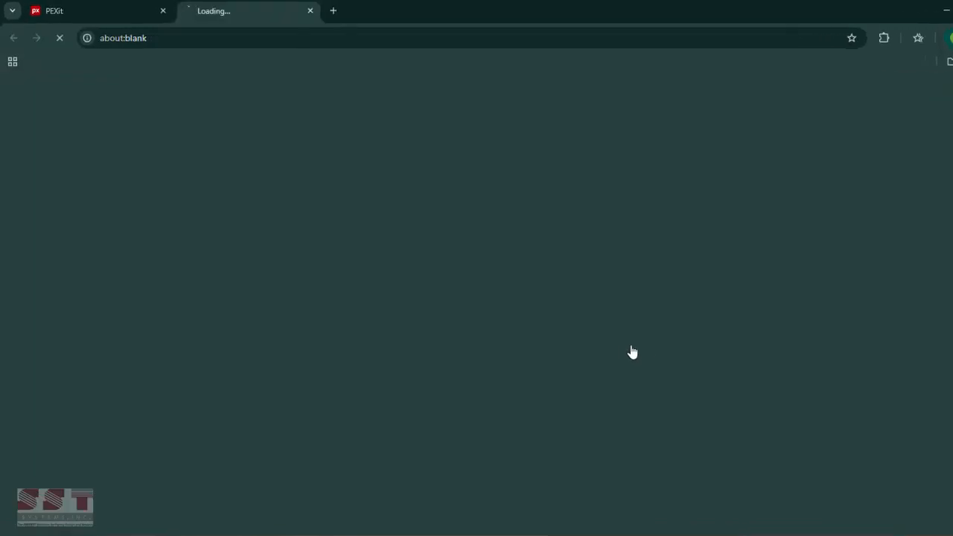